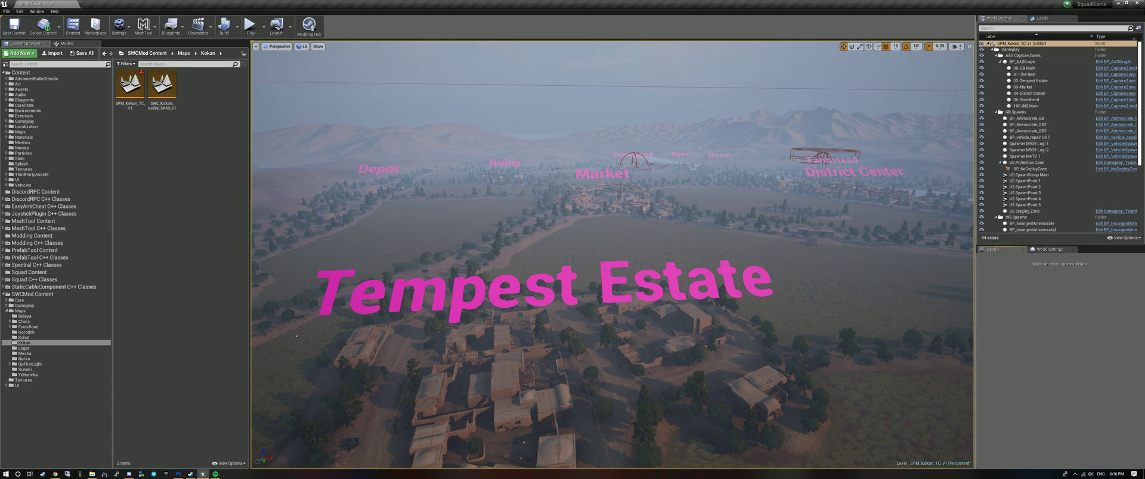
pyautogui.moveTo(303, 164); pyautogui.dragTo(303, 164, button='right')
pyautogui.press('d')
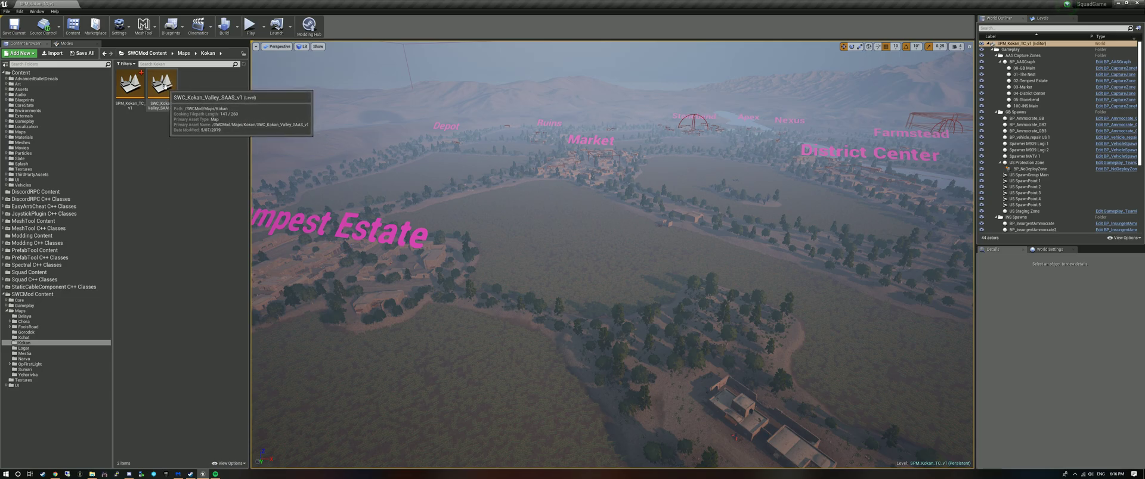
pyautogui.click(130, 85)
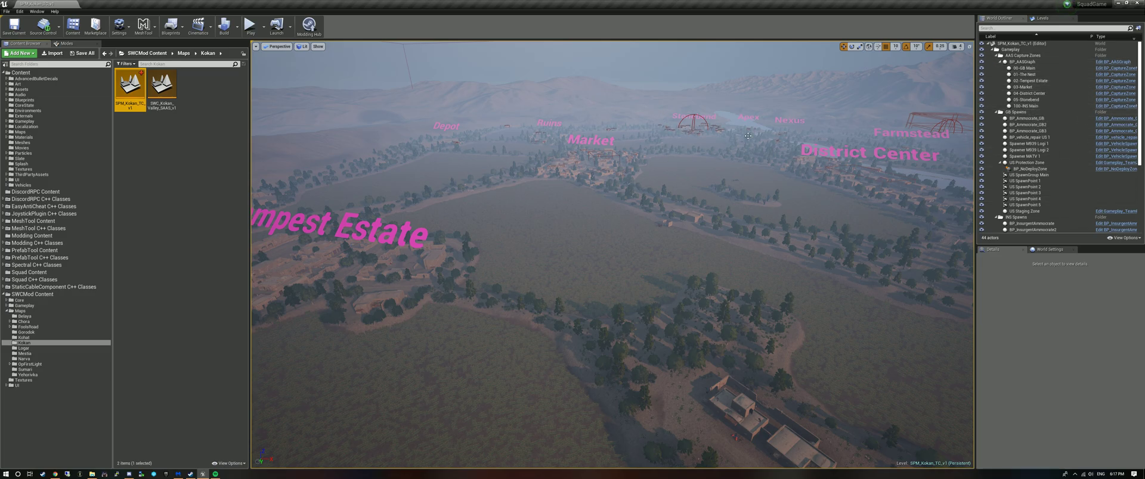
pyautogui.moveTo(738, 180); pyautogui.dragTo(805, 195, button='right')
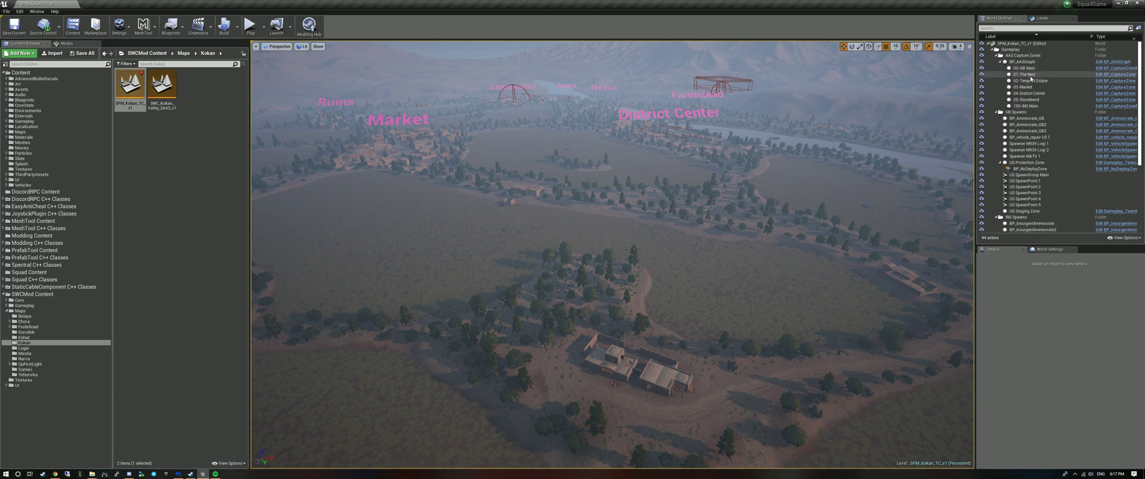
# - Delete the five intermediate capture zones from 01-The Nest through 05, keeping 00-GB Main and 100-INS Main
pyautogui.click(1026, 105)
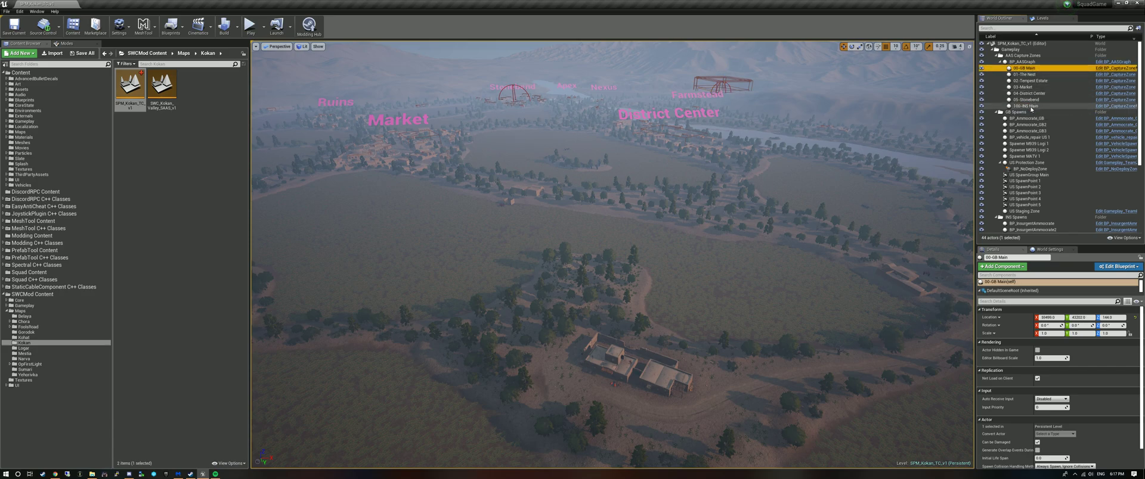
pyautogui.click(1023, 67)
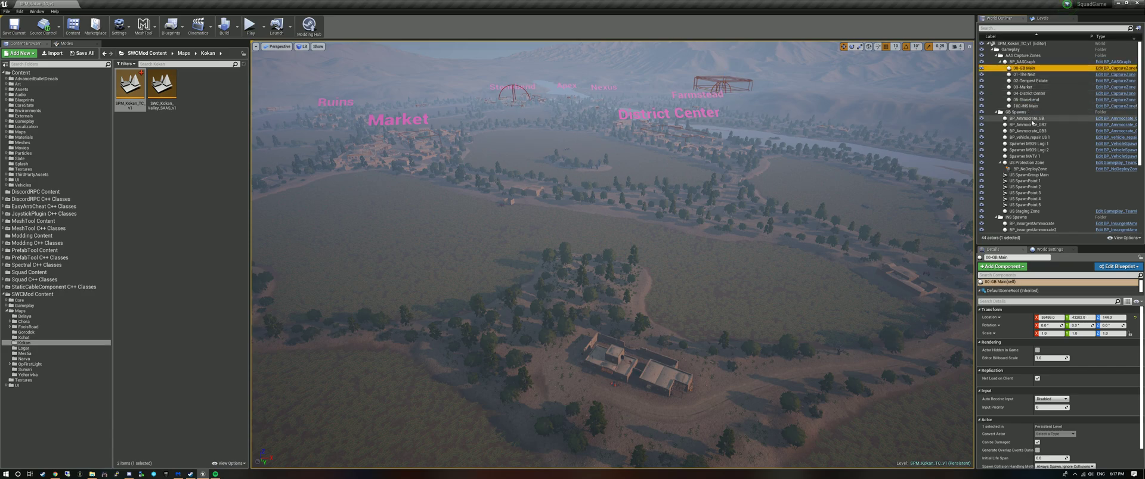
pyautogui.click(1025, 106)
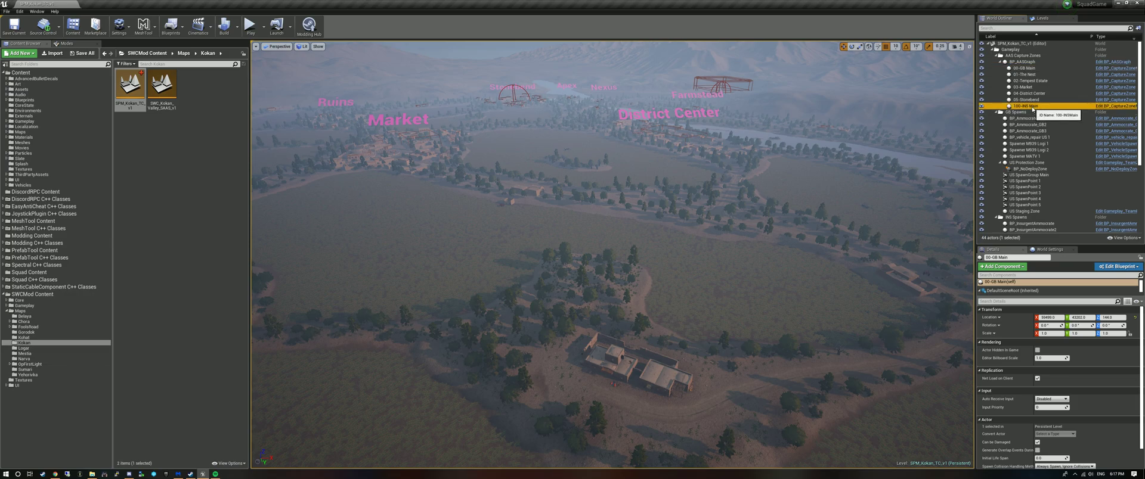
pyautogui.click(1035, 69)
pyautogui.click(1035, 74)
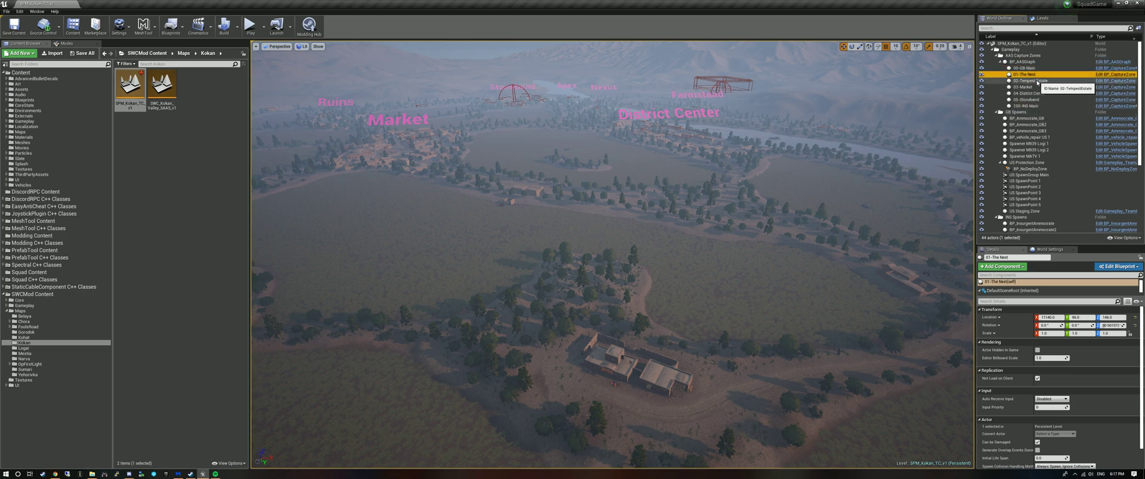
pyautogui.keyDown('shift'); pyautogui.click(1032, 100); pyautogui.keyUp('shift')
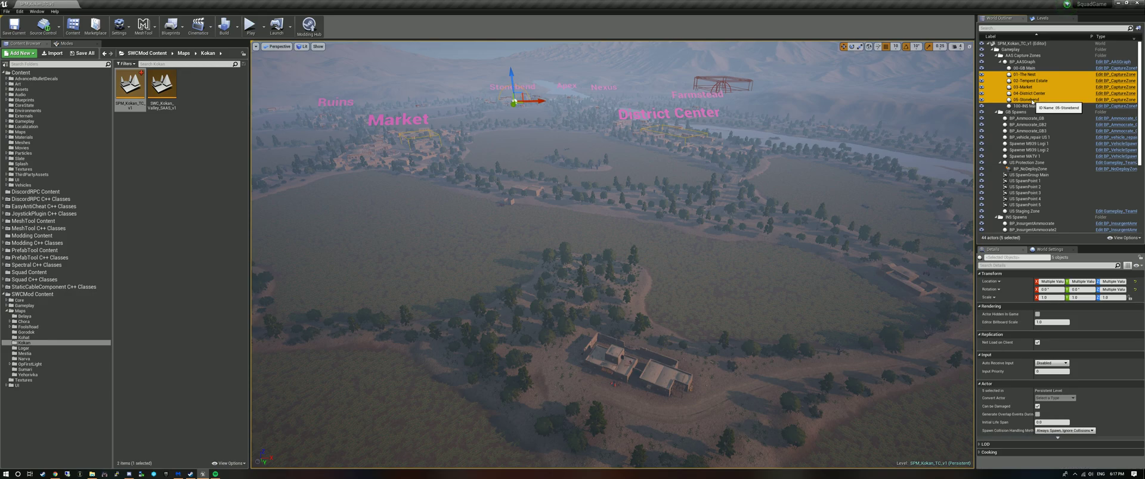
pyautogui.press('Delete')
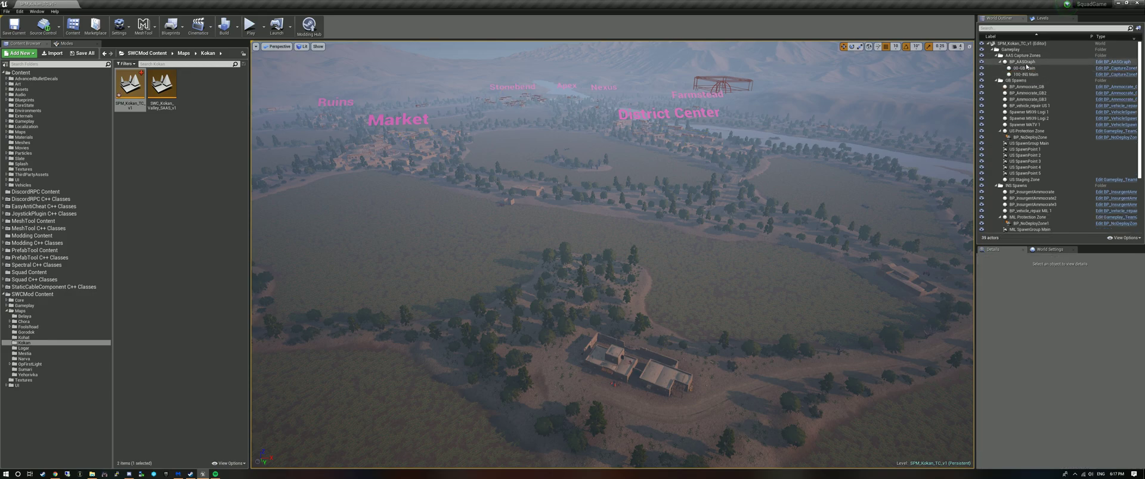
# - Move 00-GB Main into the GB Spawns folder and 100-INS Main into the INS Spawns folder
pyautogui.click(1046, 68)
pyautogui.moveTo(1047, 69); pyautogui.dragTo(1017, 188)
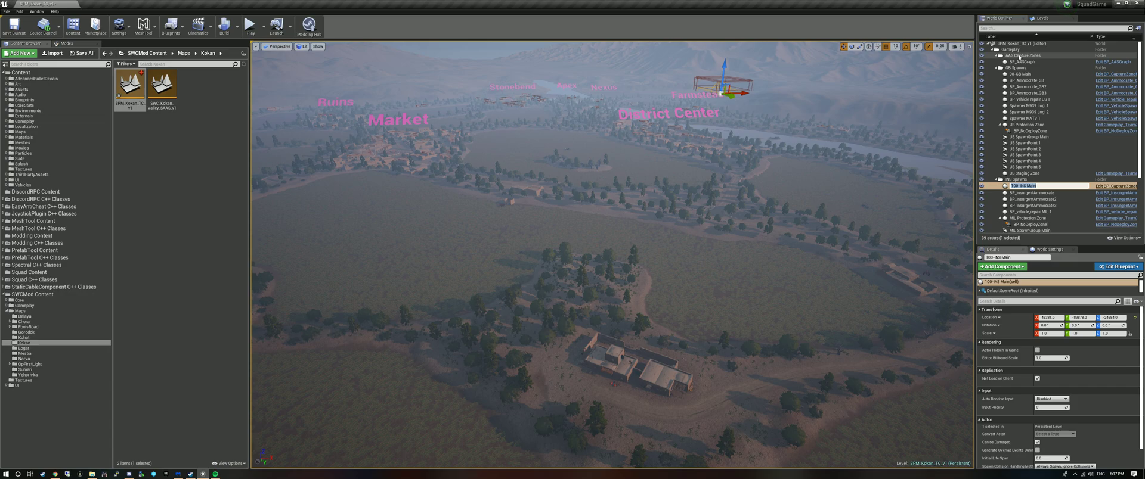
# - Delete the AAS Capture Zones folder together with its BP_AASGraph actor
pyautogui.click(1019, 56)
pyautogui.click(1019, 62)
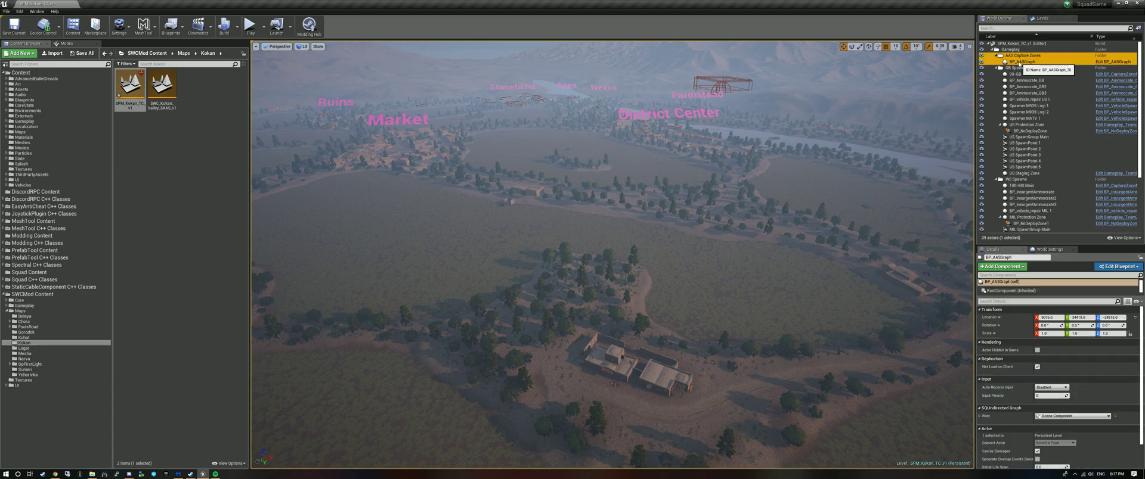
pyautogui.press('Delete')
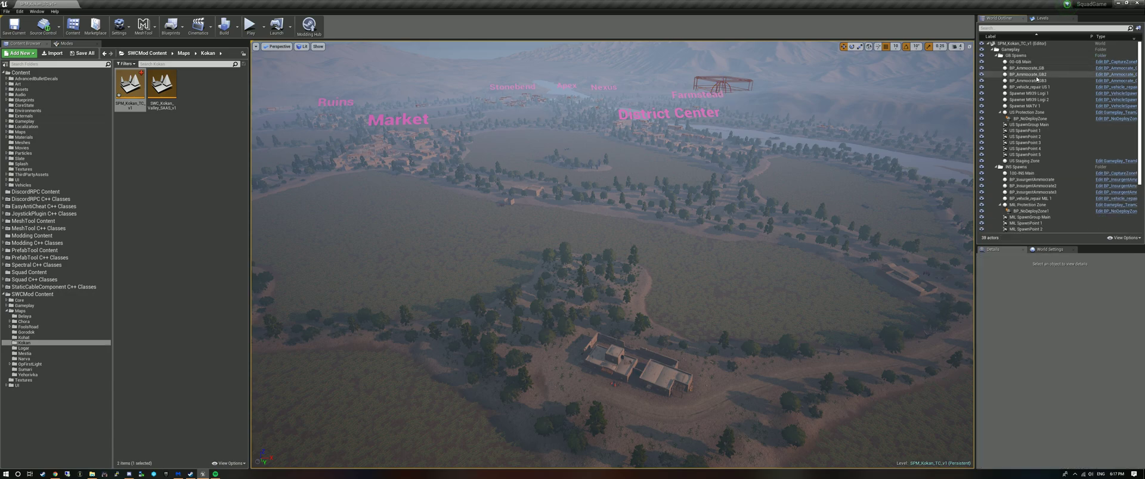
# - Examine the details of 00-GB Main and the SQCaptureZone component settings of 100-INS Main, enlarging the component list
pyautogui.click(1028, 62)
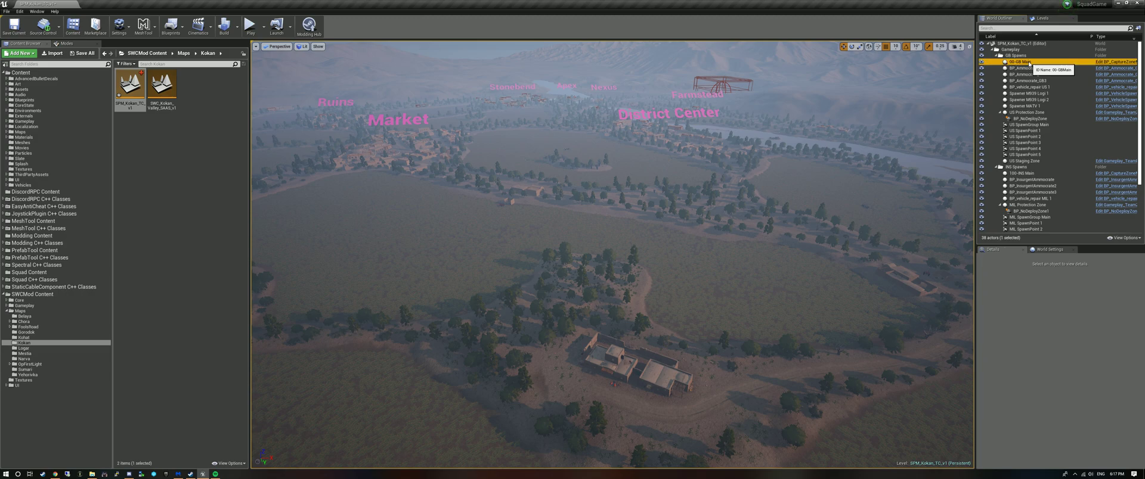
pyautogui.scroll(-2, 1053, 350)
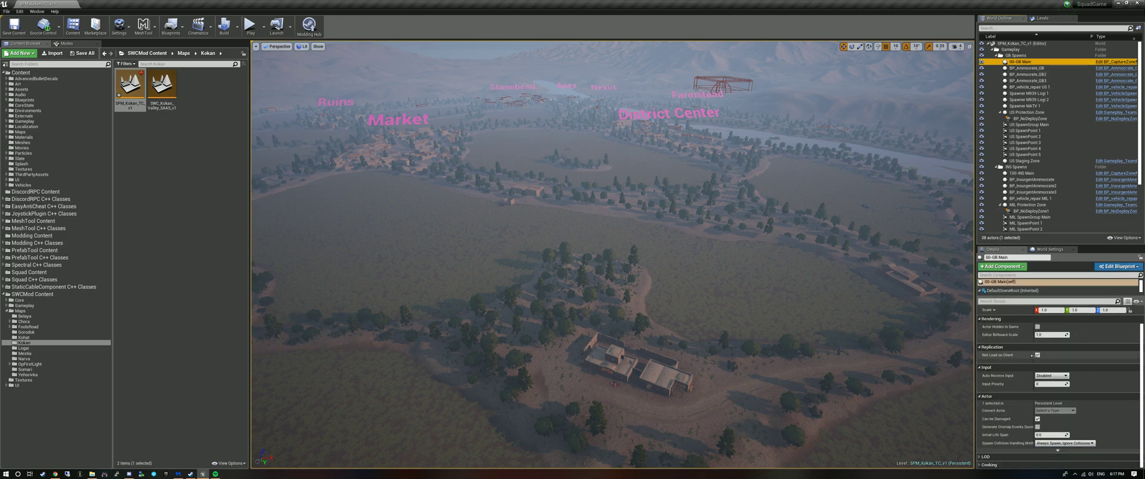
pyautogui.scroll(2, 1037, 340)
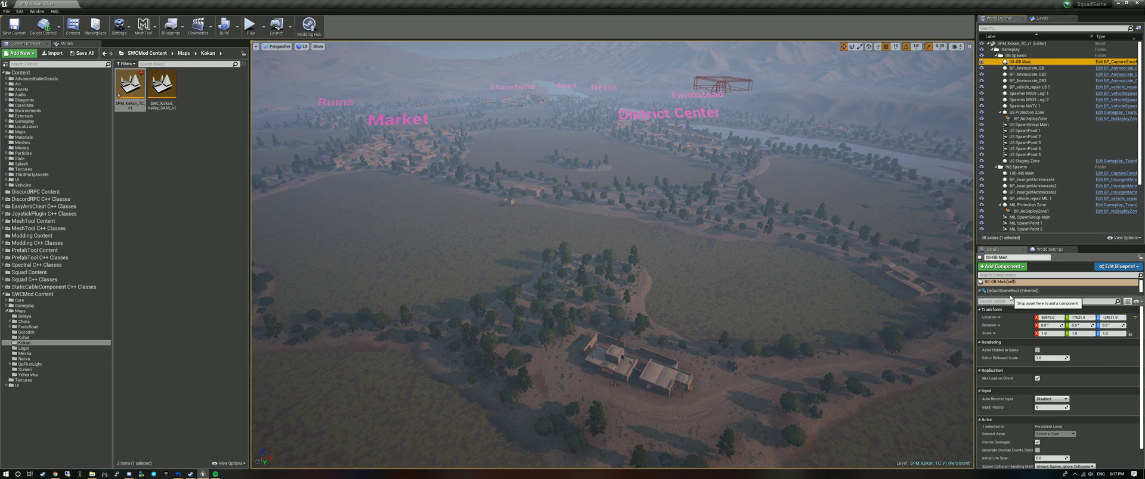
pyautogui.moveTo(1010, 297); pyautogui.dragTo(1010, 324)
pyautogui.scroll(-1, 1010, 313)
pyautogui.click(1011, 318)
pyautogui.scroll(-2, 1032, 86)
pyautogui.scroll(2, 1032, 86)
pyautogui.click(1022, 173)
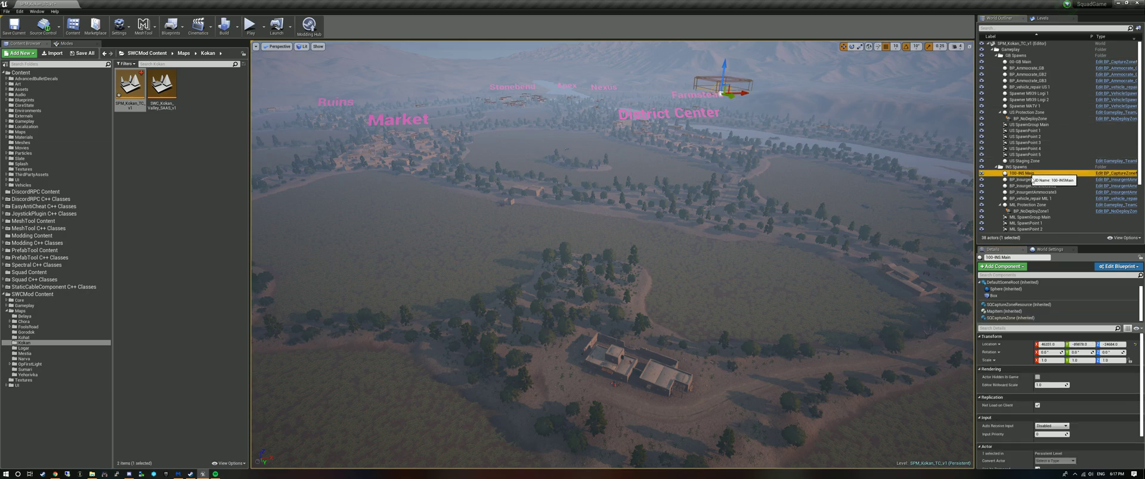
pyautogui.click(1029, 319)
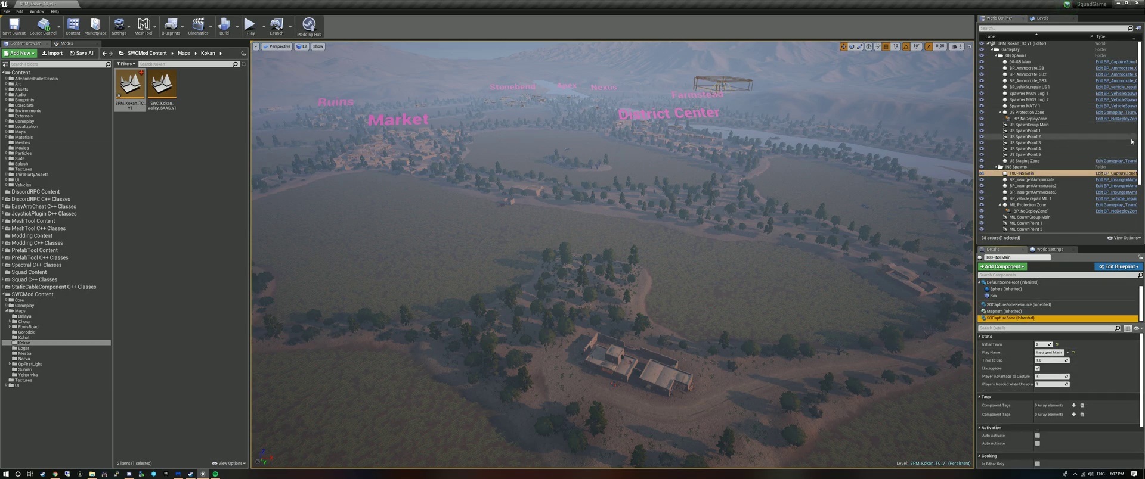
# - In the world settings, set the Team One Info Class to BP_TeamInfo_GB and the Team Two Info Class to BP_TeamInfo_INS
pyautogui.scroll(-3, 1079, 149)
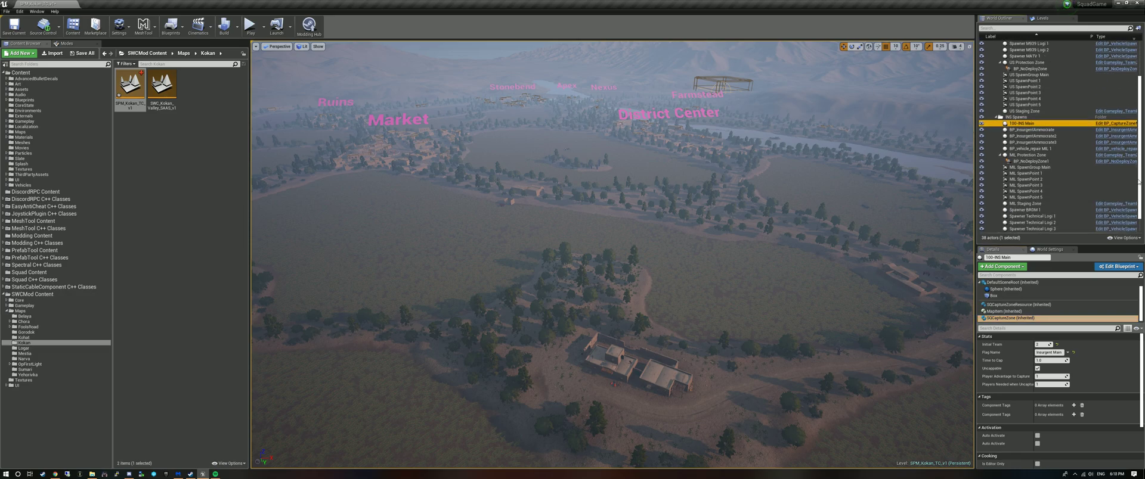
pyautogui.click(1048, 249)
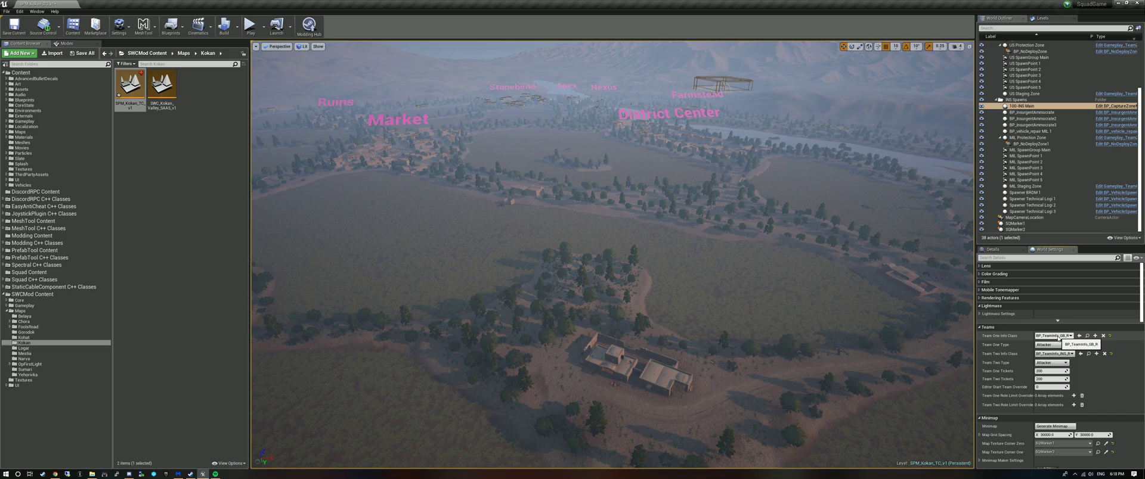
pyautogui.click(1067, 336)
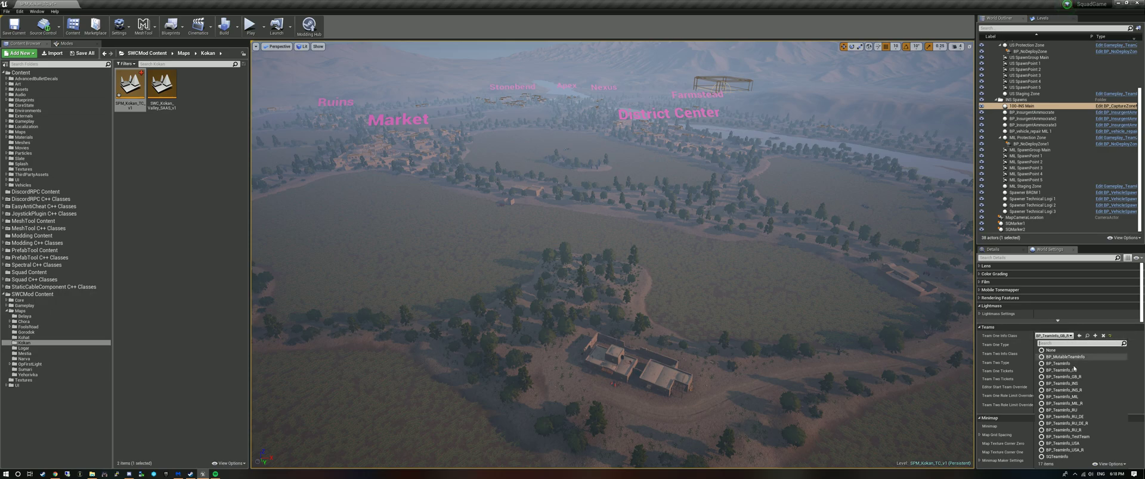
pyautogui.click(1073, 370)
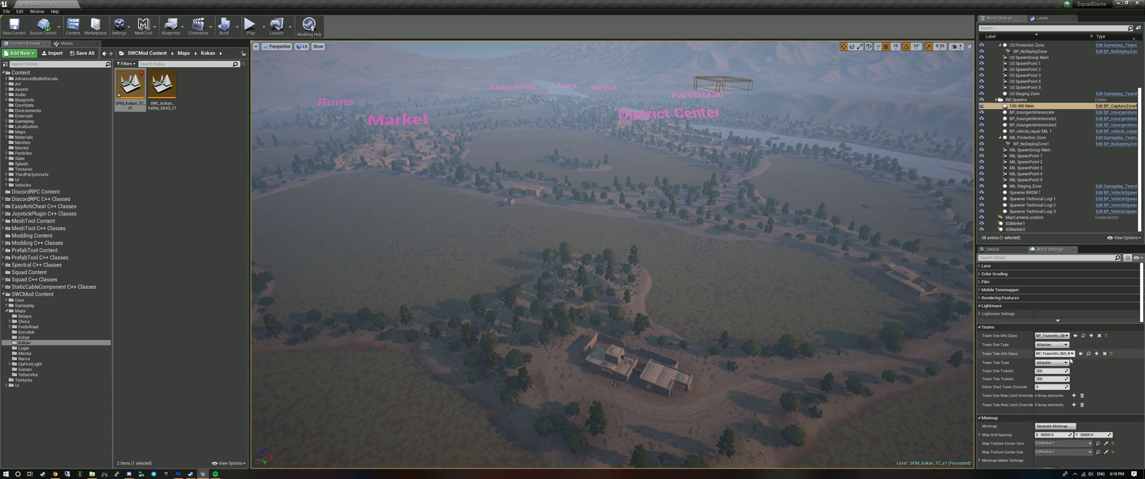
pyautogui.click(1070, 353)
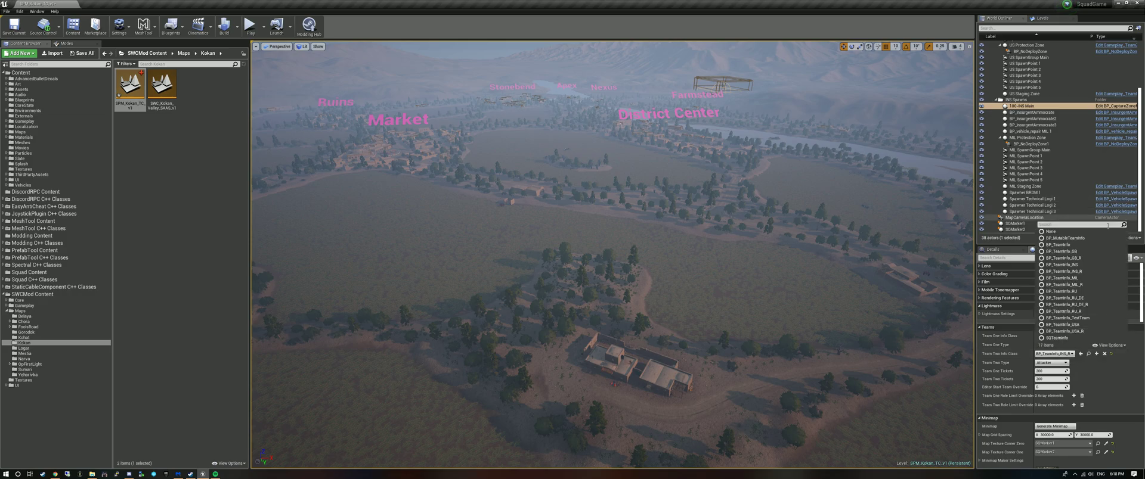
pyautogui.click(1085, 268)
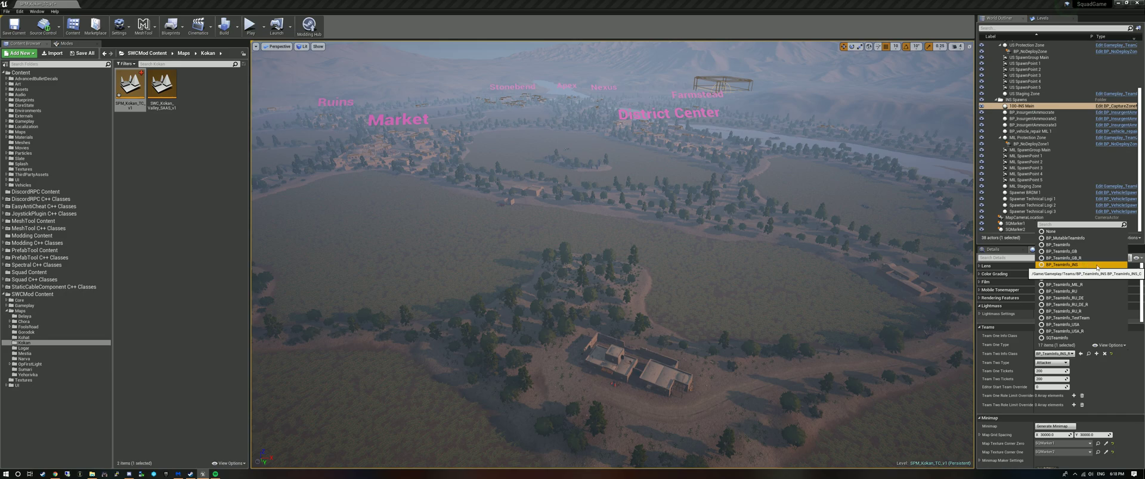
pyautogui.click(1089, 266)
# - Set both Team One Tickets and Team Two Tickets to 300
pyautogui.click(1047, 371)
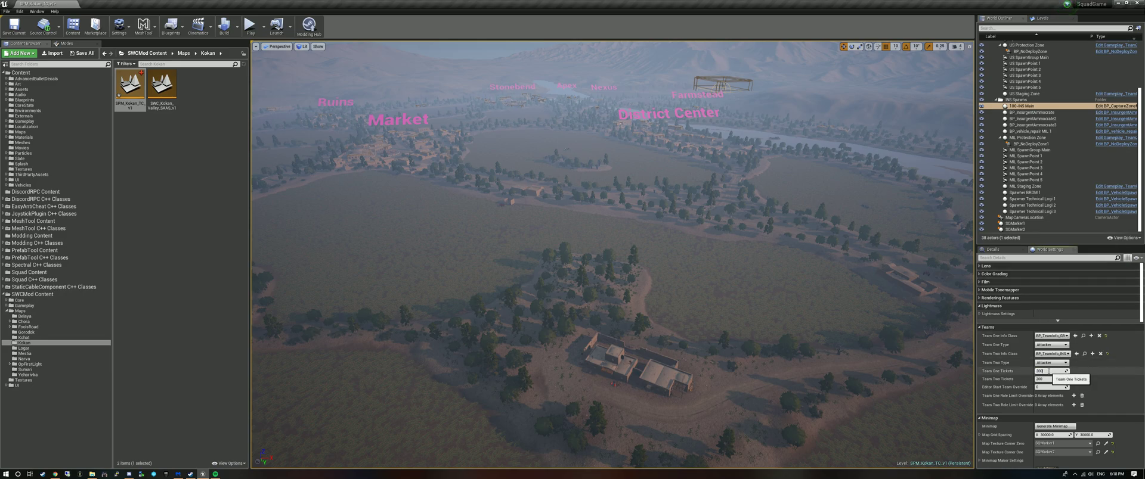
pyautogui.write('300')
pyautogui.press('Return')
pyautogui.write('30')
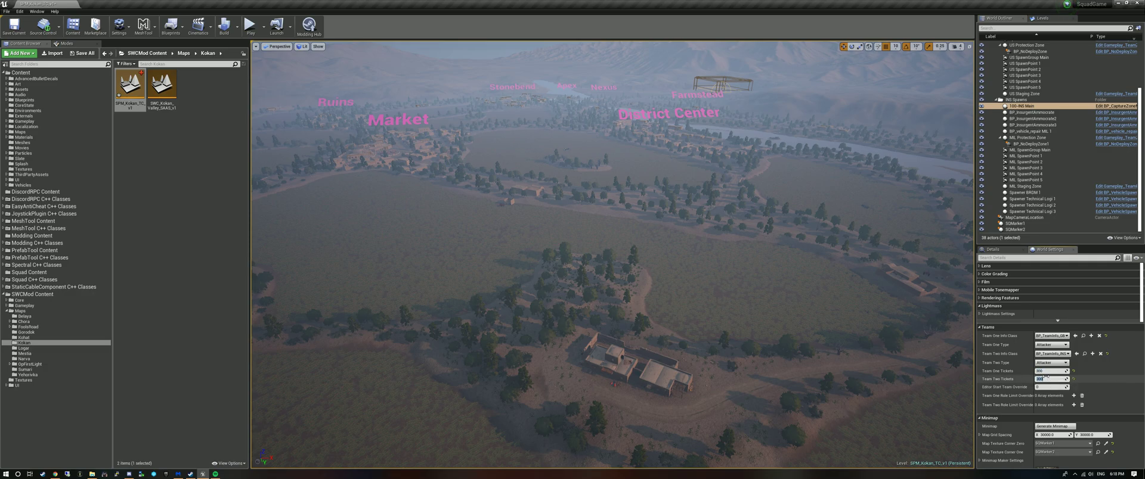
pyautogui.scroll(-1, 1048, 374)
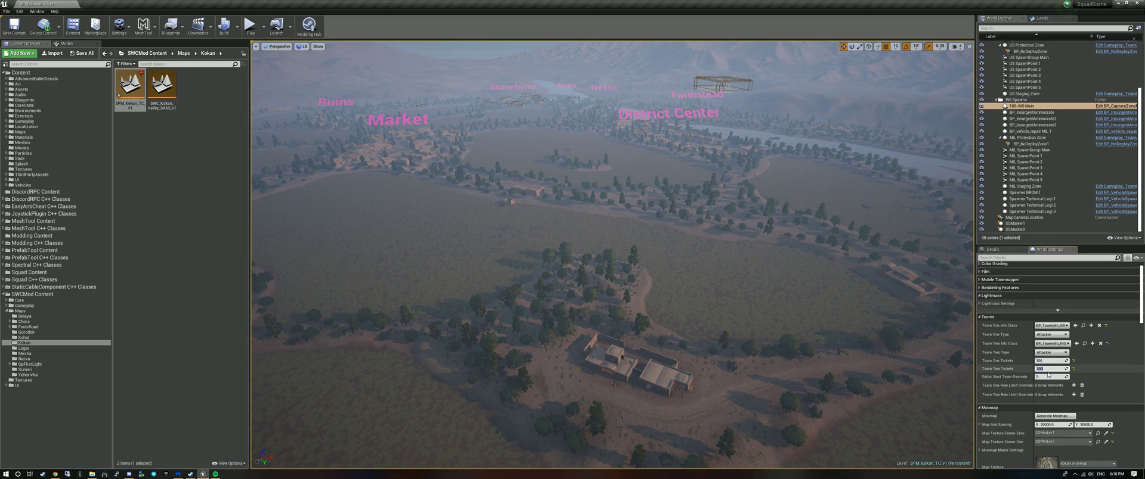
# - Set the level's GameMode Override to BP_GameMode_TC
pyautogui.scroll(-3, 1048, 373)
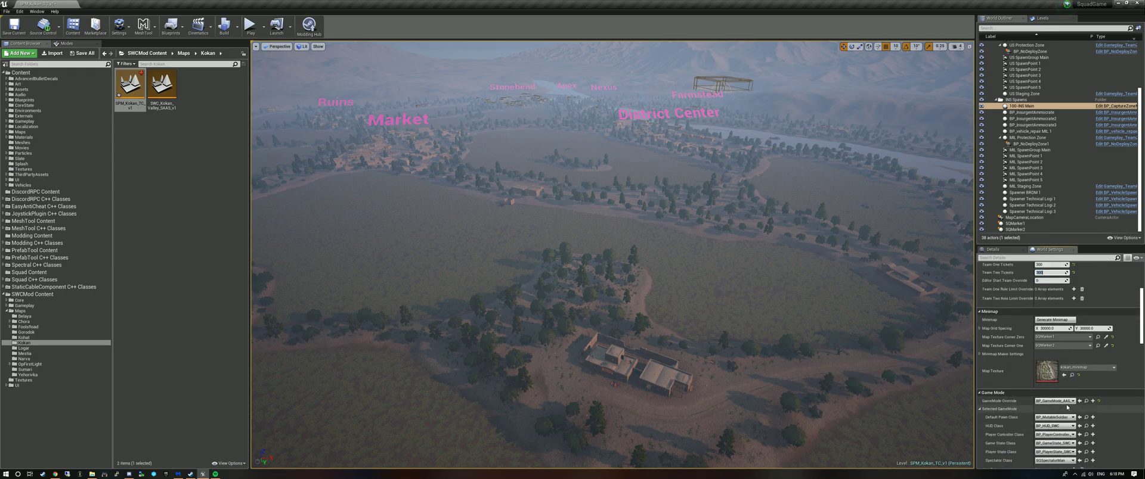
pyautogui.click(1089, 345)
pyautogui.click(1089, 346)
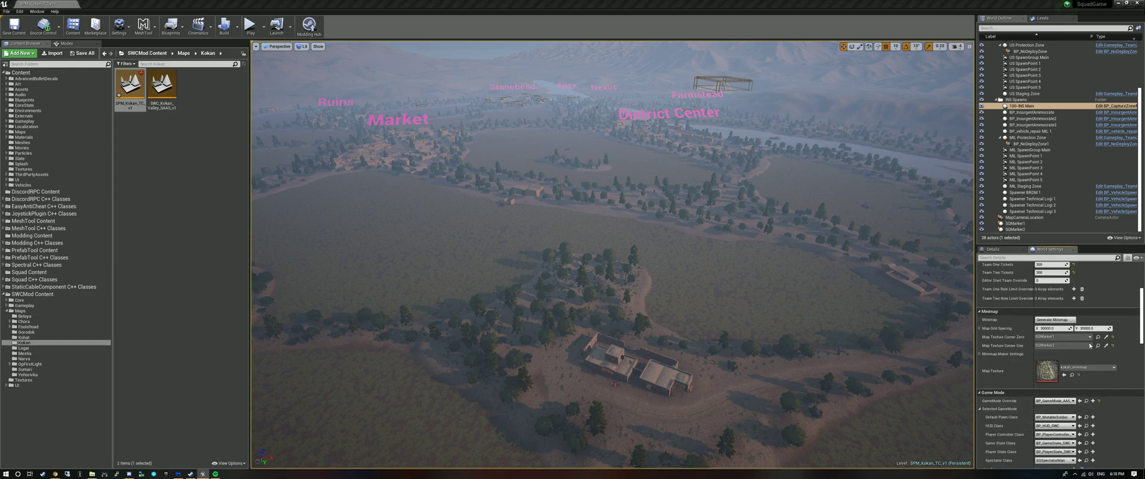
pyautogui.scroll(-2, 1076, 437)
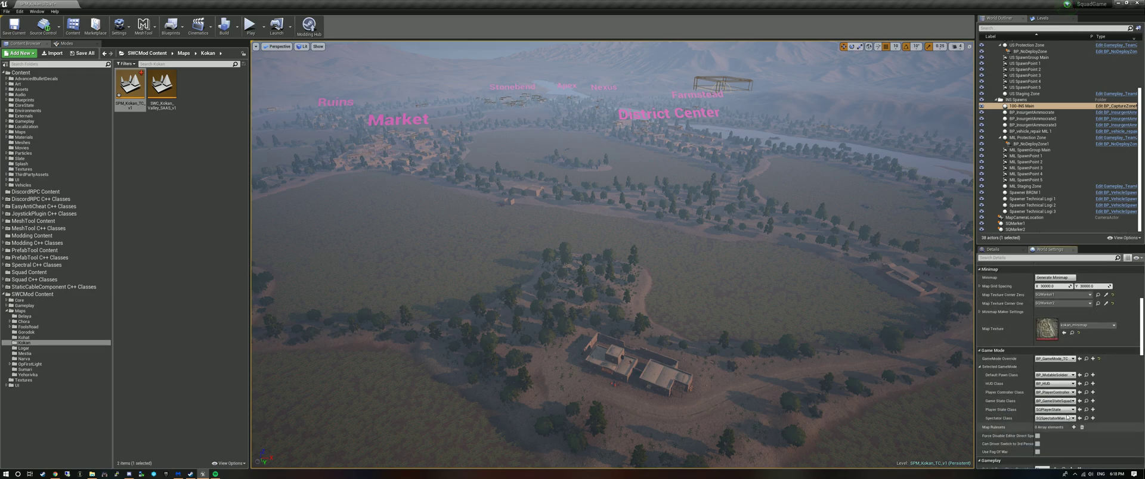
# - Open the level's HUD Display Title for editing in the world settings
pyautogui.scroll(-4, 1047, 387)
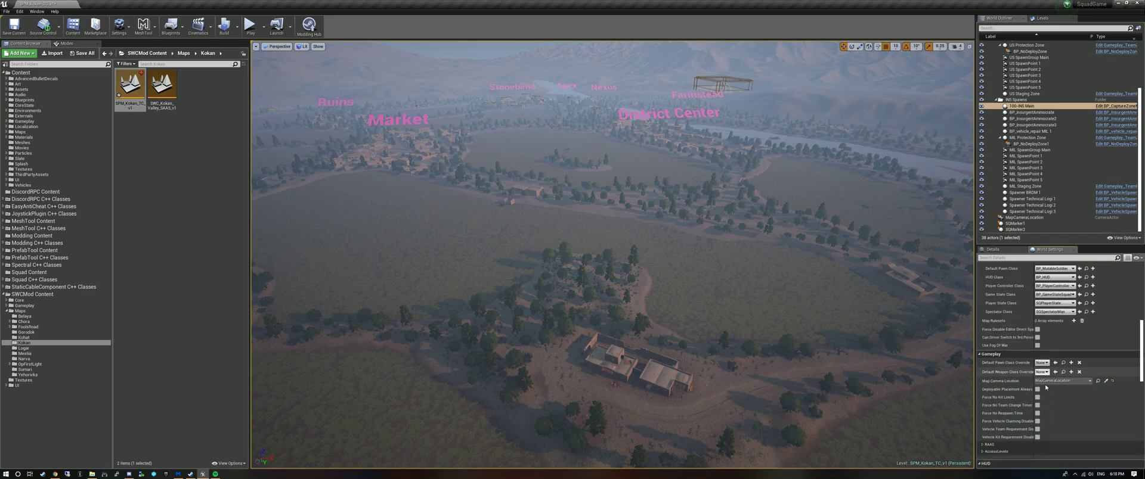
pyautogui.scroll(-3, 1050, 382)
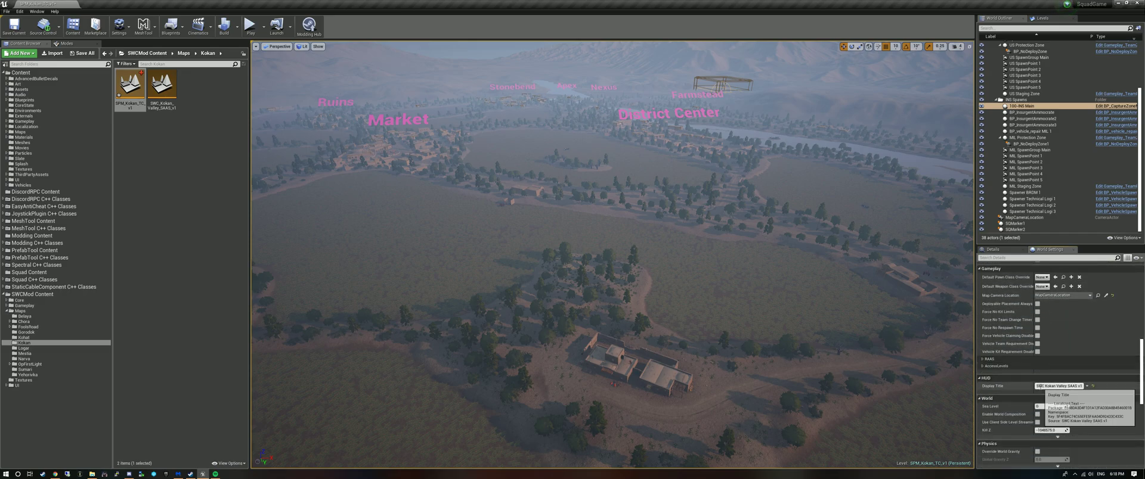
pyautogui.click(1040, 386)
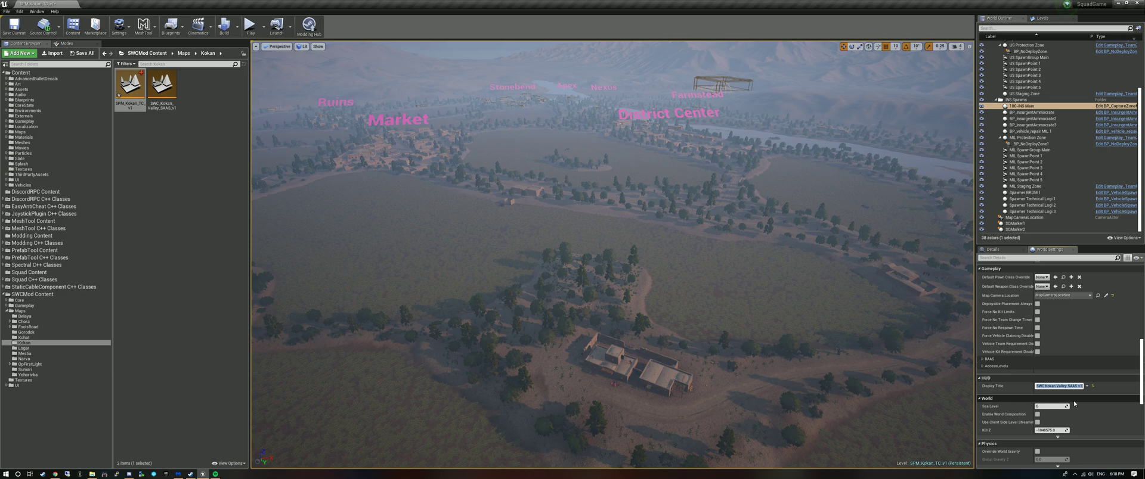
pyautogui.press('Right')
# - Show the selected actor's details in place of the world settings, and search the placeable actors for the TC hex actors
pyautogui.moveTo(1143, 359); pyautogui.dragTo(1142, 283)
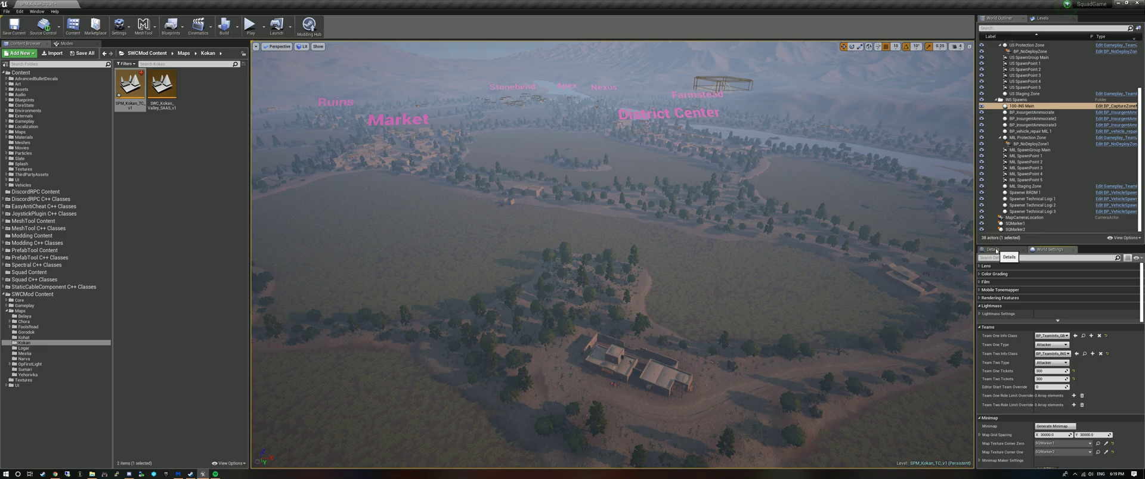
pyautogui.click(995, 251)
pyautogui.moveTo(1139, 127)
pyautogui.mouseDown()
pyautogui.moveTo(1139, 80)
pyautogui.moveTo(1141, 129)
pyautogui.mouseUp()
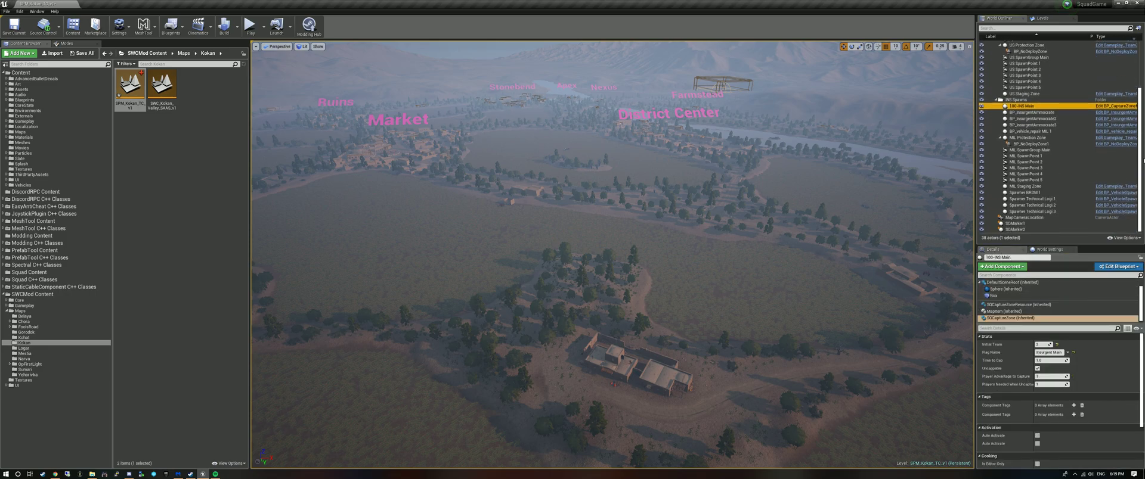
pyautogui.scroll(5, 1032, 181)
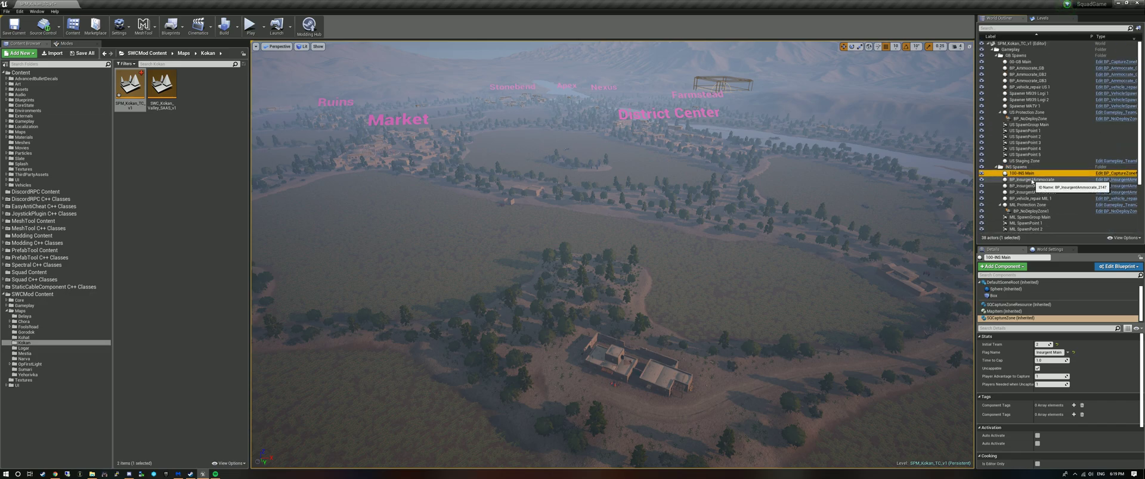
pyautogui.moveTo(745, 239); pyautogui.dragTo(411, 283, button='right')
pyautogui.press('d')
pyautogui.press('s')
pyautogui.click(63, 44)
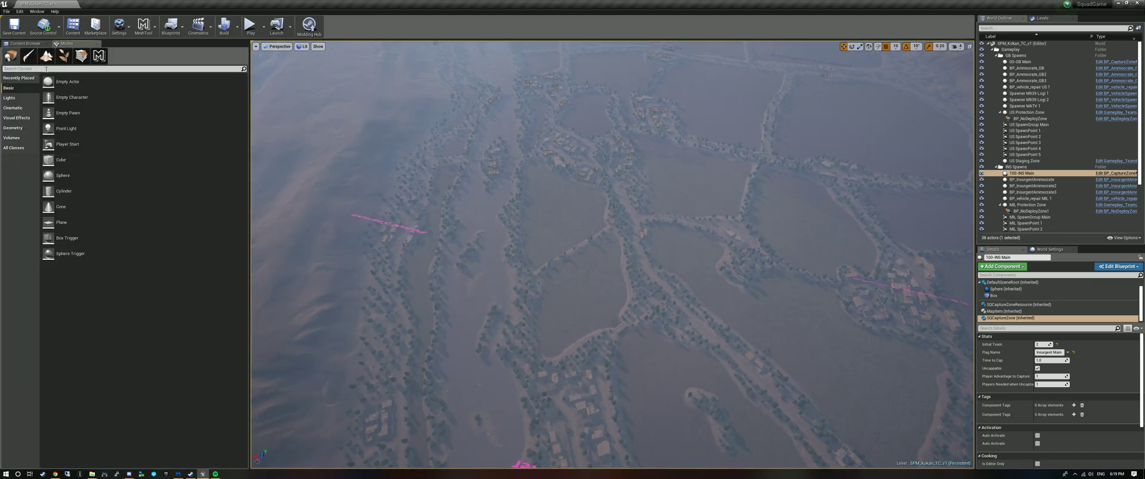
pyautogui.click(46, 69)
pyautogui.write('he')
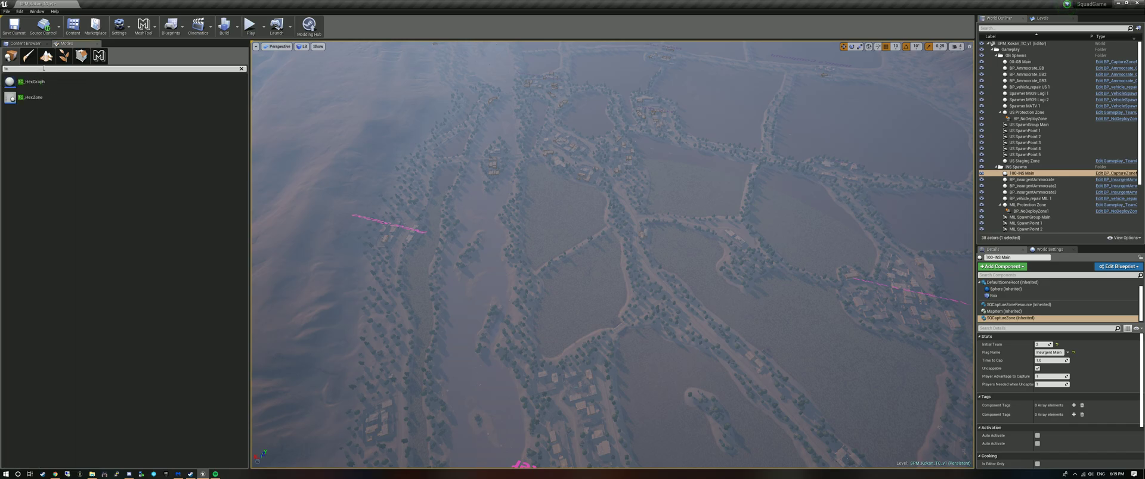
# - Switch the viewport to the Top view and place a TC_HexGraph actor beside the village in the map's northwest
pyautogui.click(274, 47)
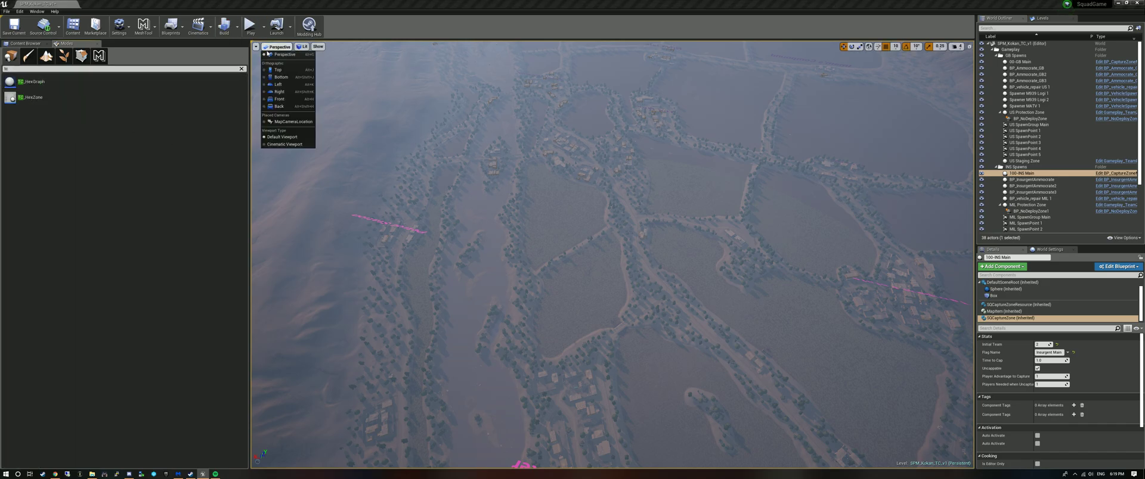
pyautogui.click(277, 69)
pyautogui.scroll(-4, 470, 226)
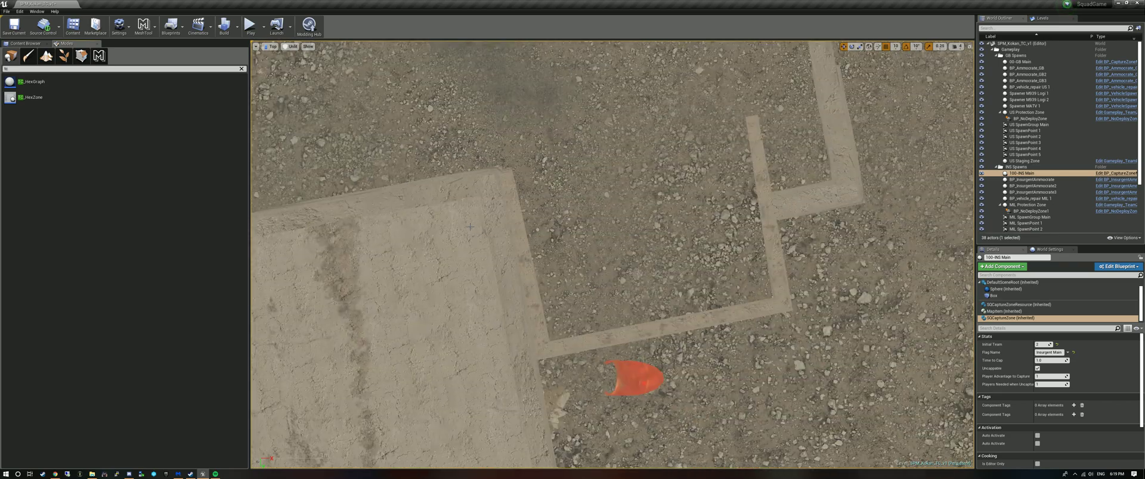
pyautogui.scroll(-10, 469, 227)
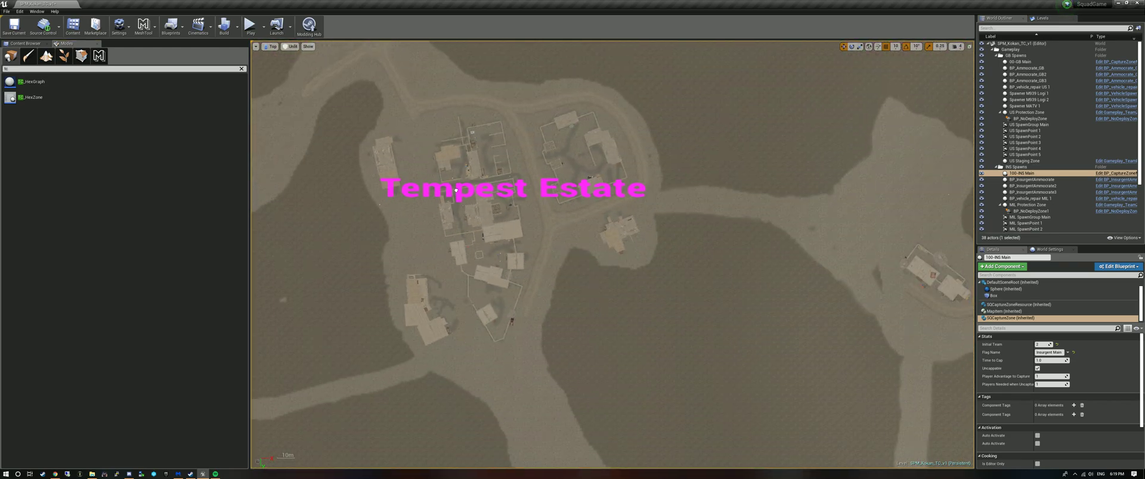
pyautogui.scroll(-10, 456, 186)
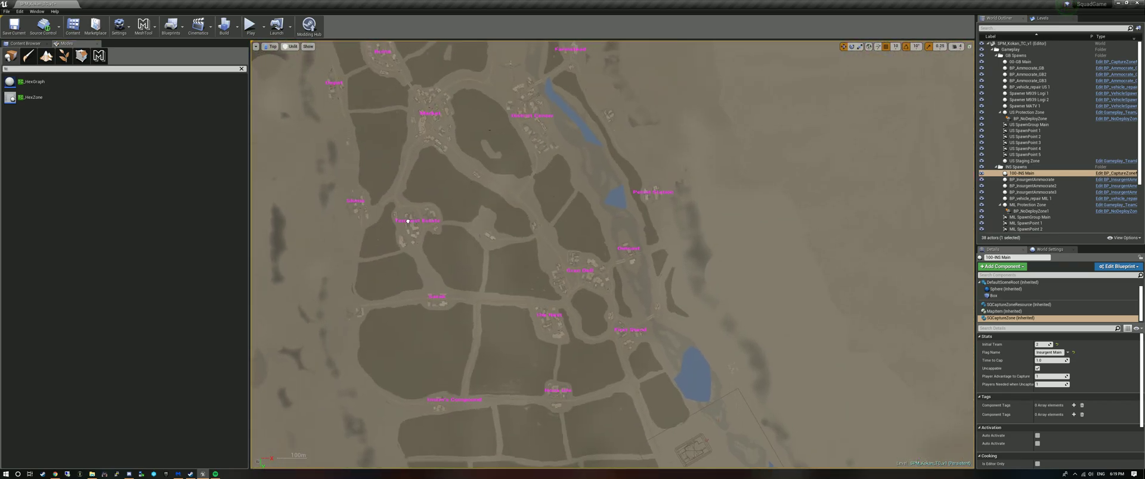
pyautogui.scroll(-5, 408, 221)
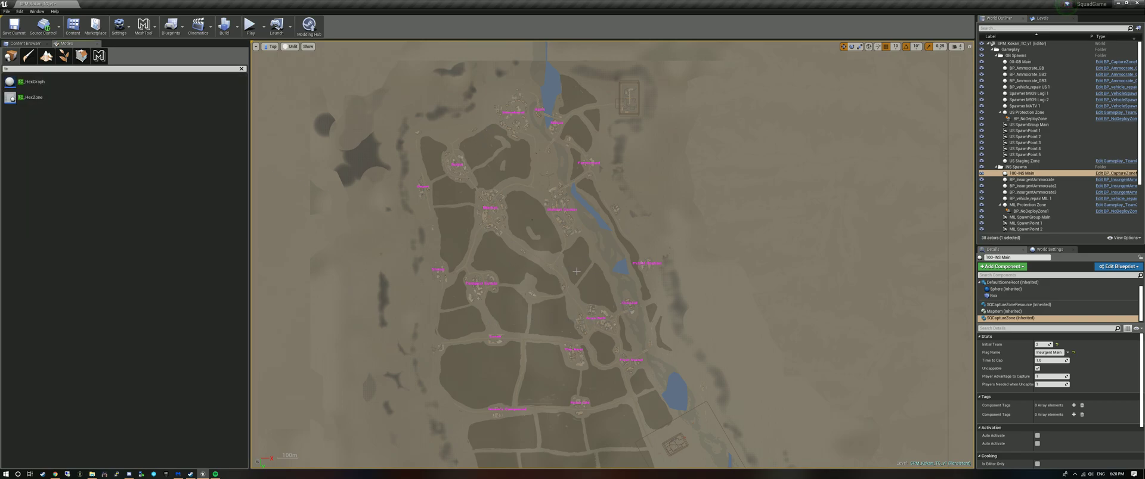
pyautogui.scroll(-2, 621, 323)
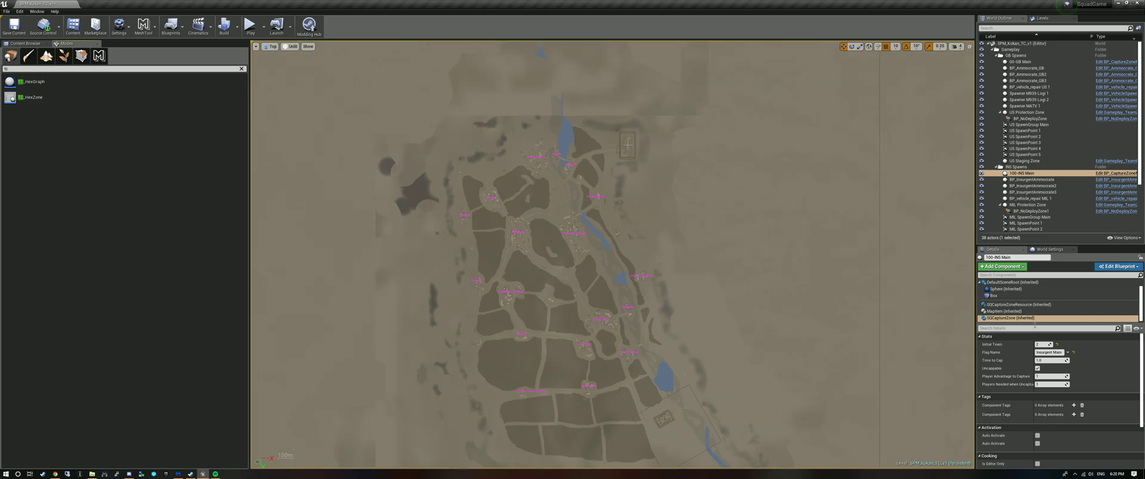
pyautogui.scroll(2, 577, 274)
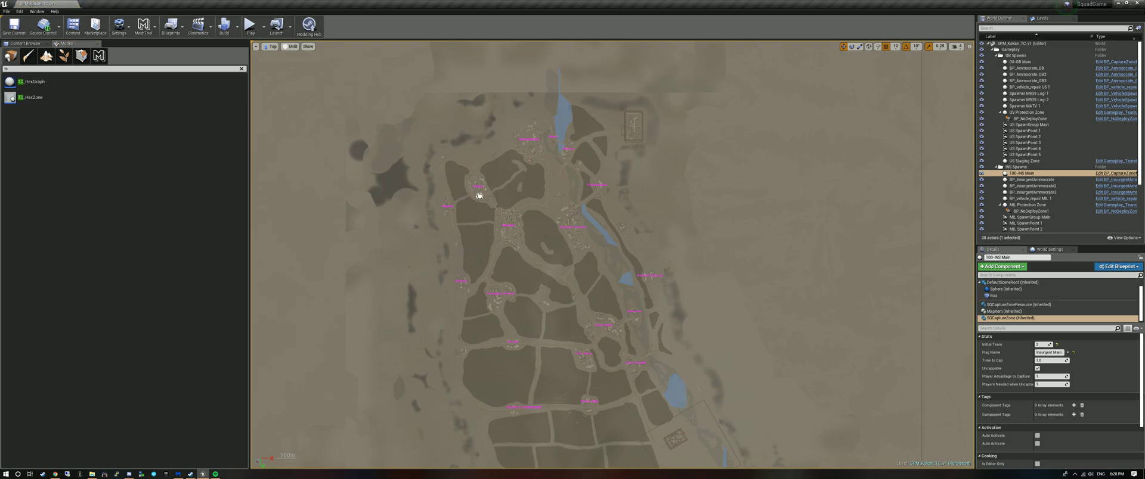
pyautogui.moveTo(480, 197); pyautogui.dragTo(479, 197)
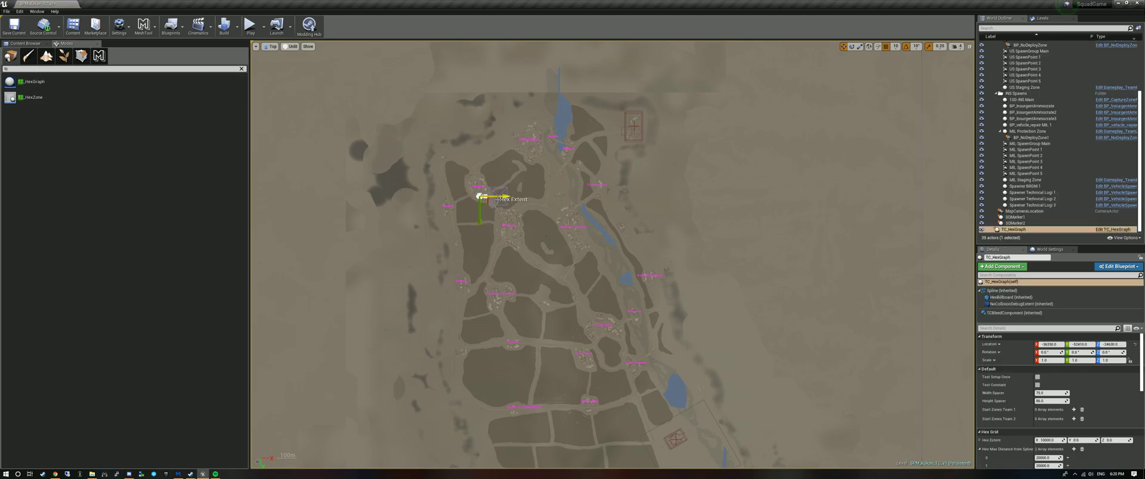
# - Pull out the hex graph's Hex Extent and spline end points, and move the actor to the playable area's northwest corner
pyautogui.moveTo(496, 199)
pyautogui.mouseDown()
pyautogui.moveTo(558, 254)
pyautogui.moveTo(649, 380)
pyautogui.mouseUp()
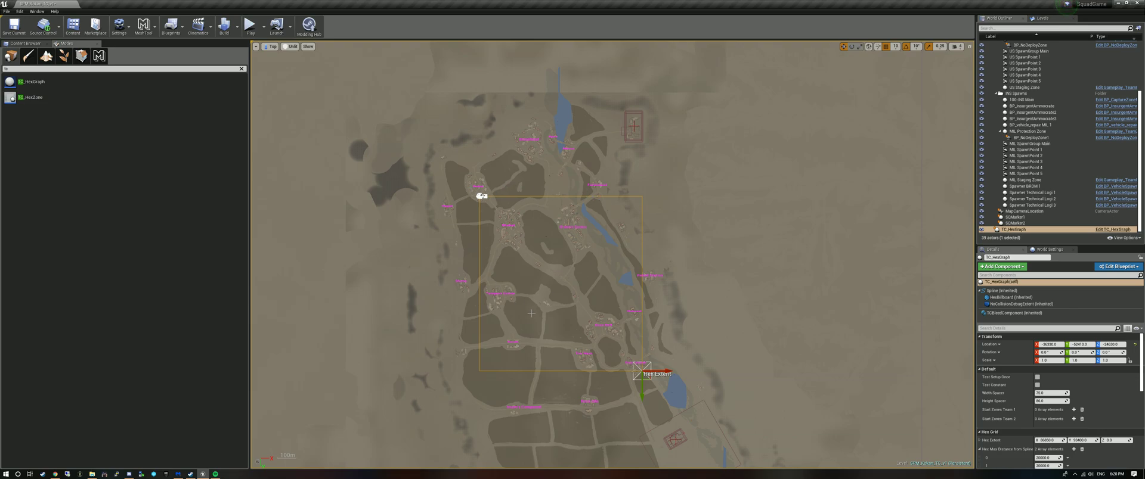
pyautogui.click(480, 197)
pyautogui.moveTo(487, 205); pyautogui.dragTo(617, 340)
pyautogui.click(484, 197)
pyautogui.moveTo(488, 196); pyautogui.dragTo(488, 209)
pyautogui.click(480, 196)
pyautogui.moveTo(480, 196); pyautogui.dragTo(443, 139)
# - Stretch the Hex Extent over most of the playable area, and move the spline's ends to the northern and southeastern settlements
pyautogui.click(602, 312)
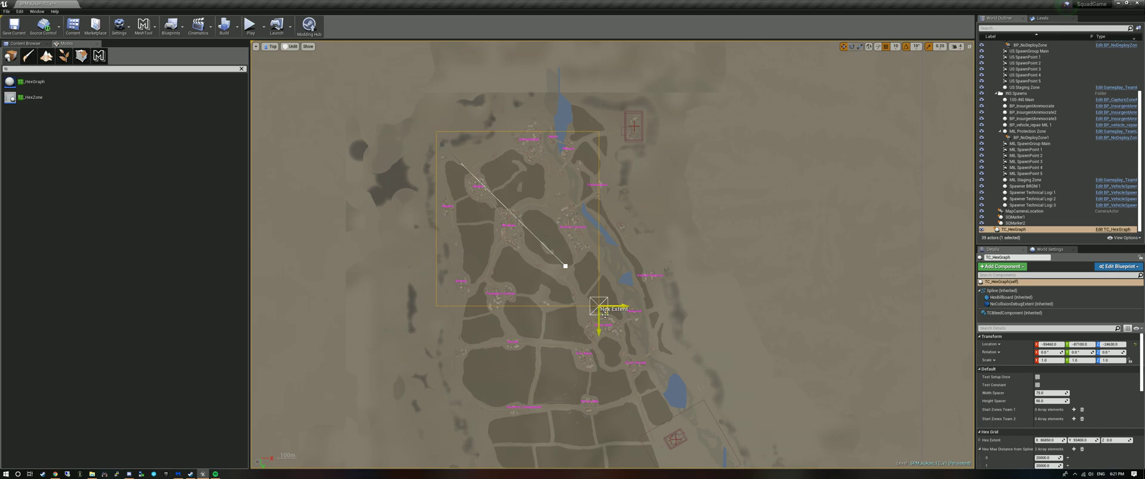
pyautogui.moveTo(603, 312); pyautogui.dragTo(654, 414)
pyautogui.moveTo(564, 266); pyautogui.dragTo(618, 367)
pyautogui.click(442, 144)
pyautogui.moveTo(451, 154); pyautogui.dragTo(556, 160)
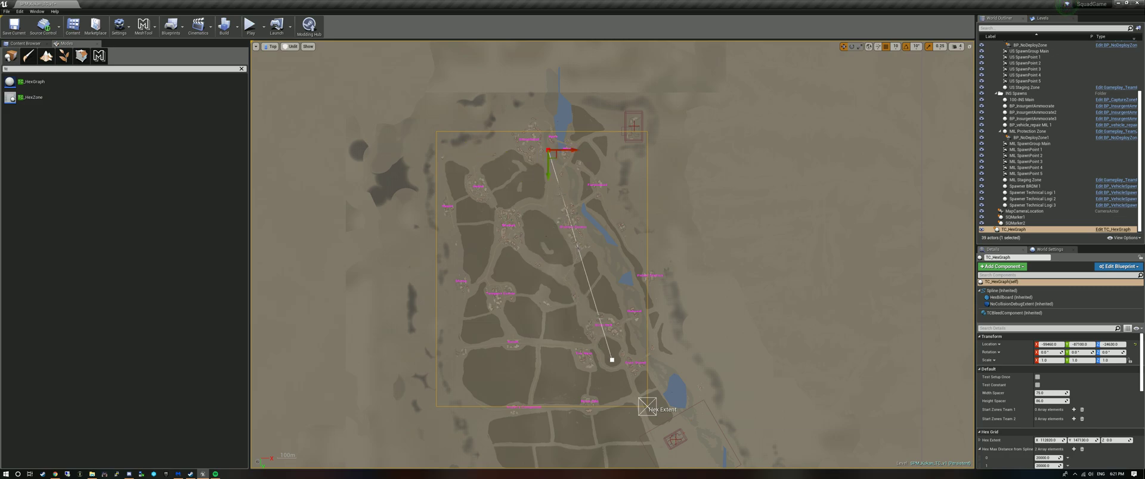
# - Add two points to the hex graph's spline, bending it west at the map's centre and back east farther north
pyautogui.rightClick(579, 252)
pyautogui.click(586, 256)
pyautogui.moveTo(582, 257); pyautogui.dragTo(536, 299)
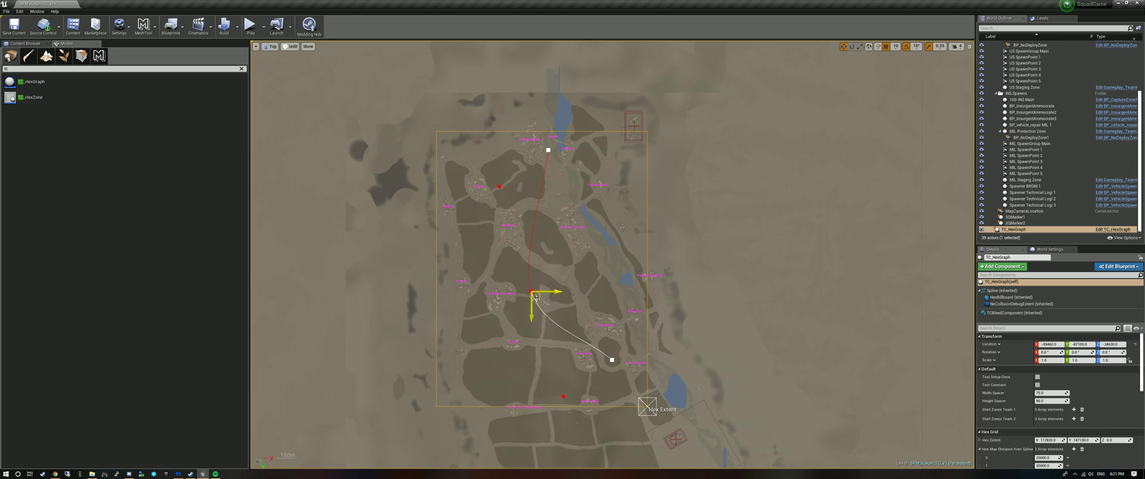
pyautogui.rightClick(537, 215)
pyautogui.click(552, 221)
pyautogui.moveTo(542, 221); pyautogui.dragTo(561, 223)
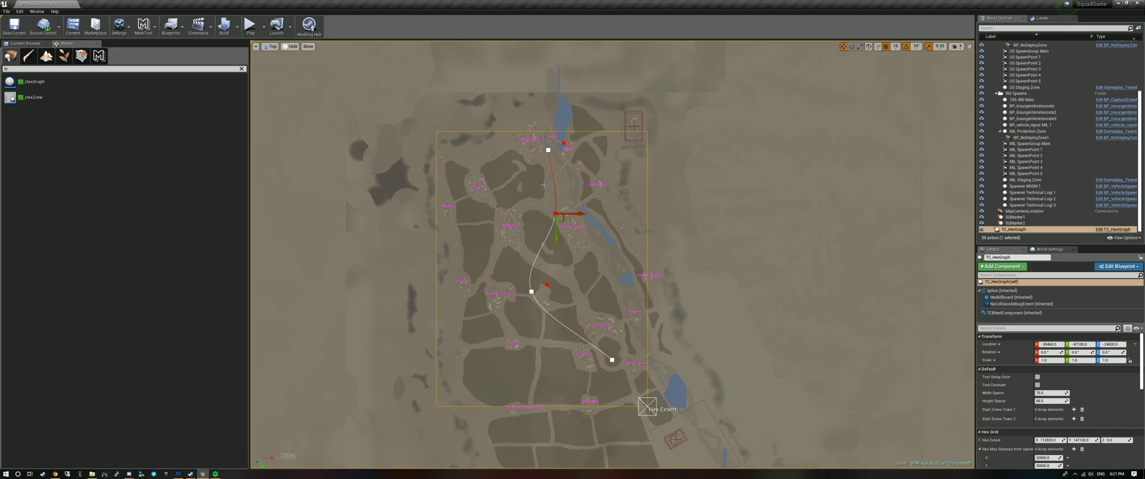
# - Set the hex graph's Hex Size to 200 and its Default Capture Duration to 20
pyautogui.scroll(-4, 1116, 414)
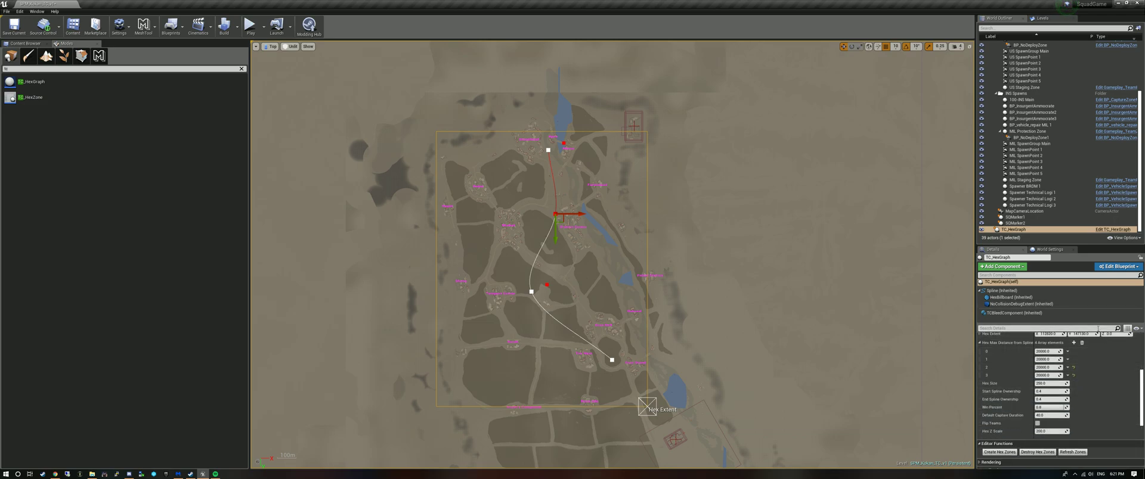
pyautogui.scroll(-1, 1077, 386)
pyautogui.scroll(2, 1076, 387)
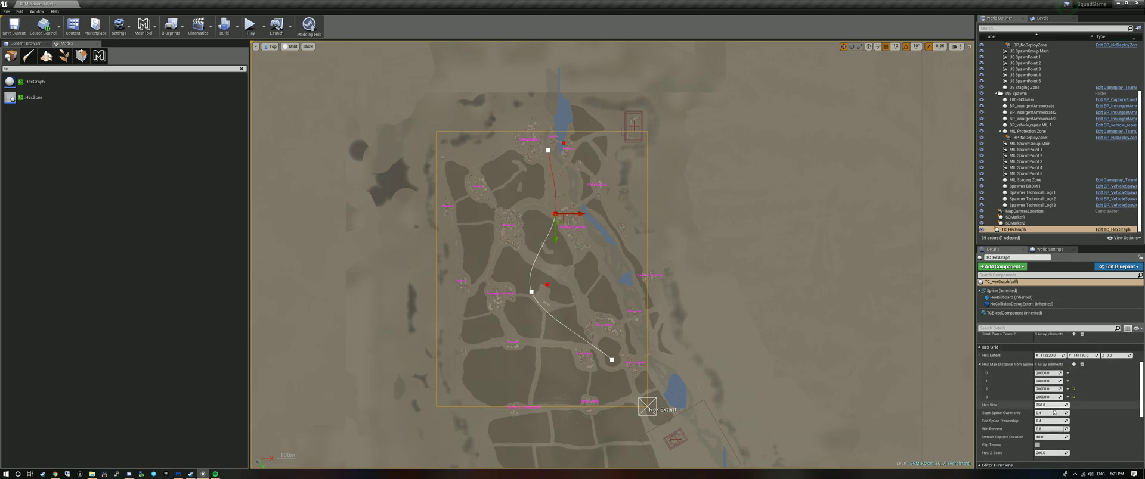
pyautogui.click(1052, 406)
pyautogui.write('200')
pyautogui.press('Return')
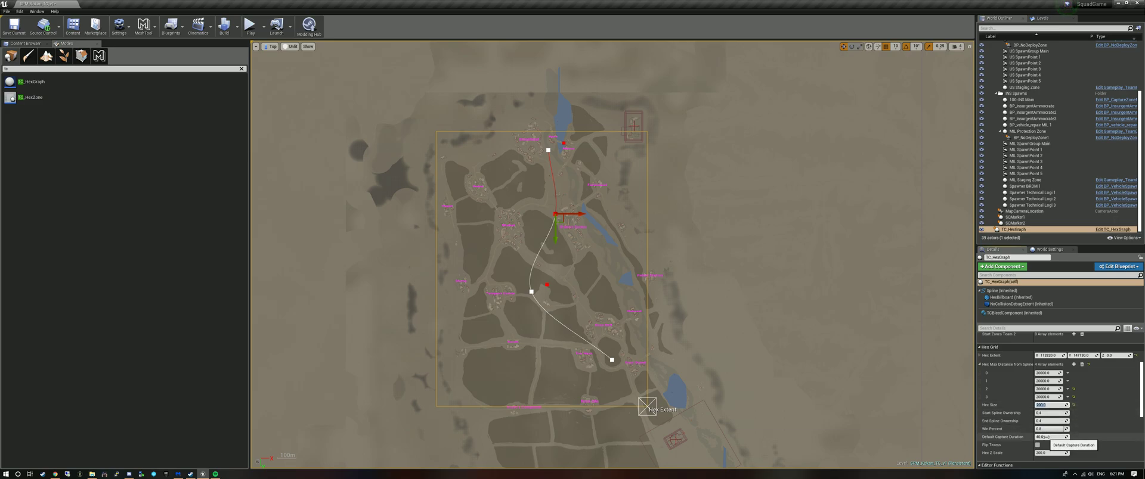
pyautogui.click(1049, 437)
pyautogui.write('20')
pyautogui.press('Return')
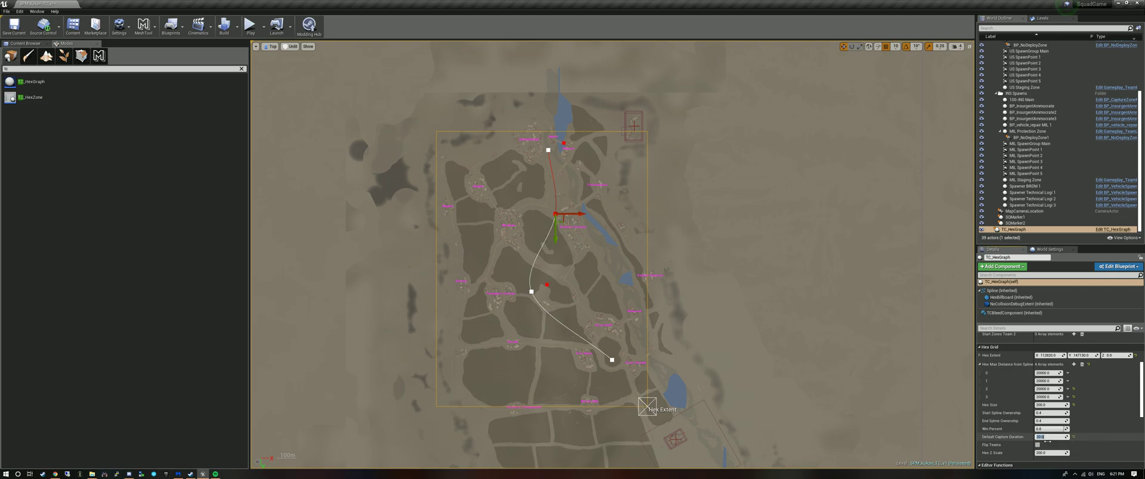
# - Create the hex zones along the hex graph's spline
pyautogui.scroll(-1, 1054, 423)
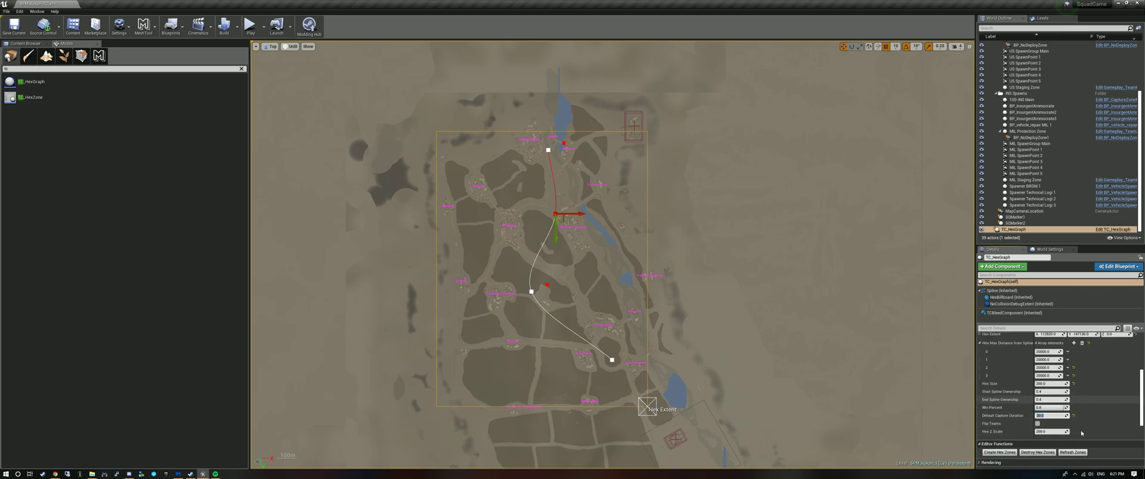
pyautogui.scroll(-2, 1073, 418)
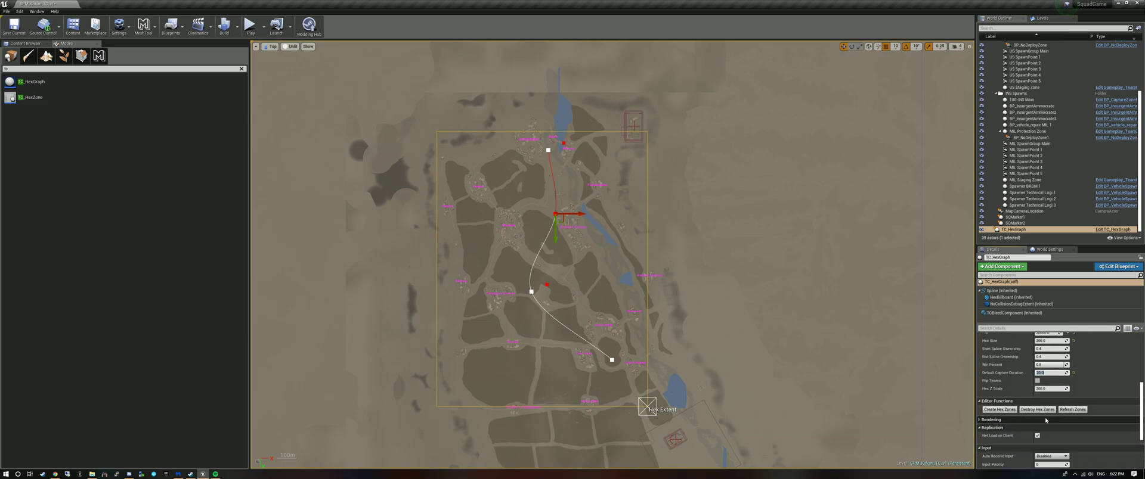
pyautogui.click(1001, 422)
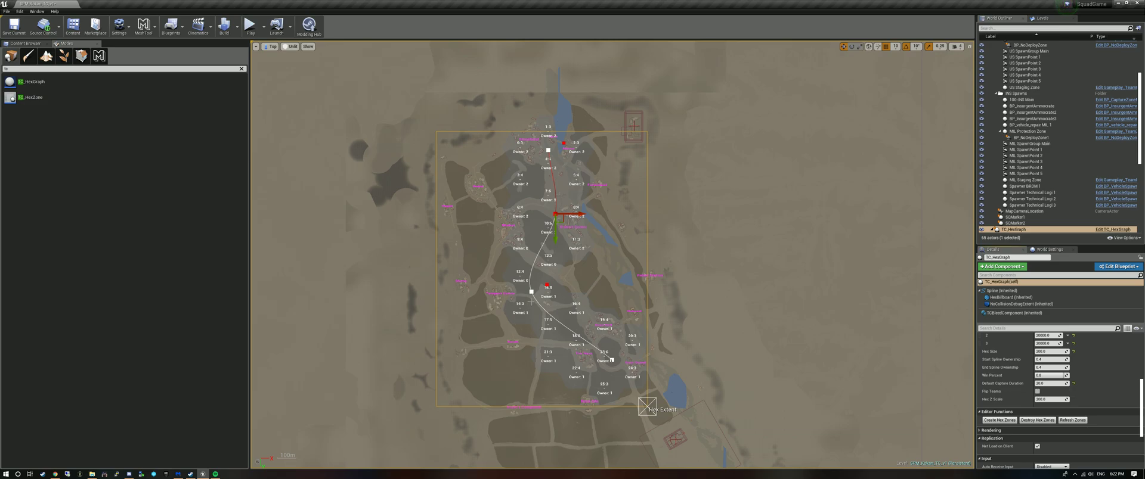
pyautogui.scroll(2, 557, 234)
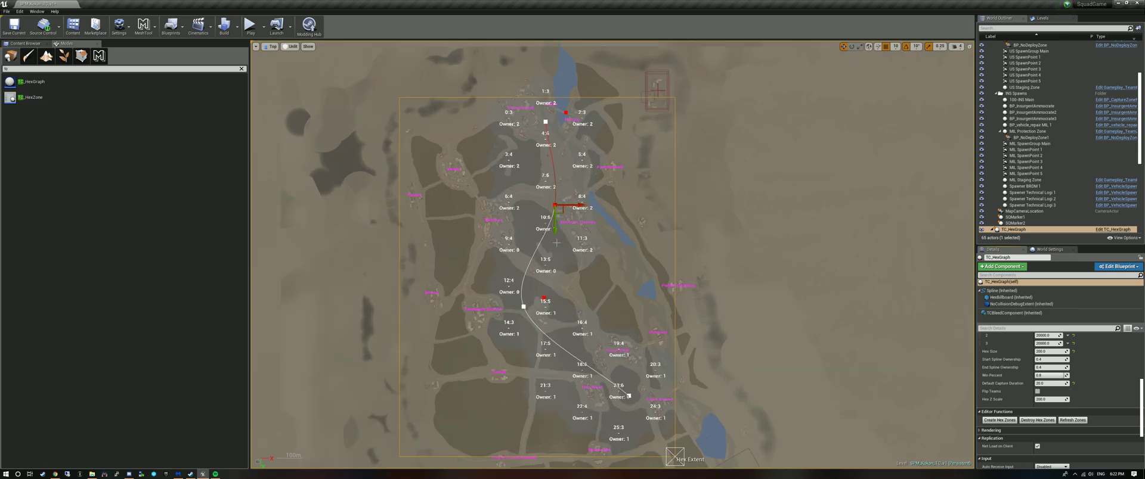
pyautogui.scroll(-1, 557, 243)
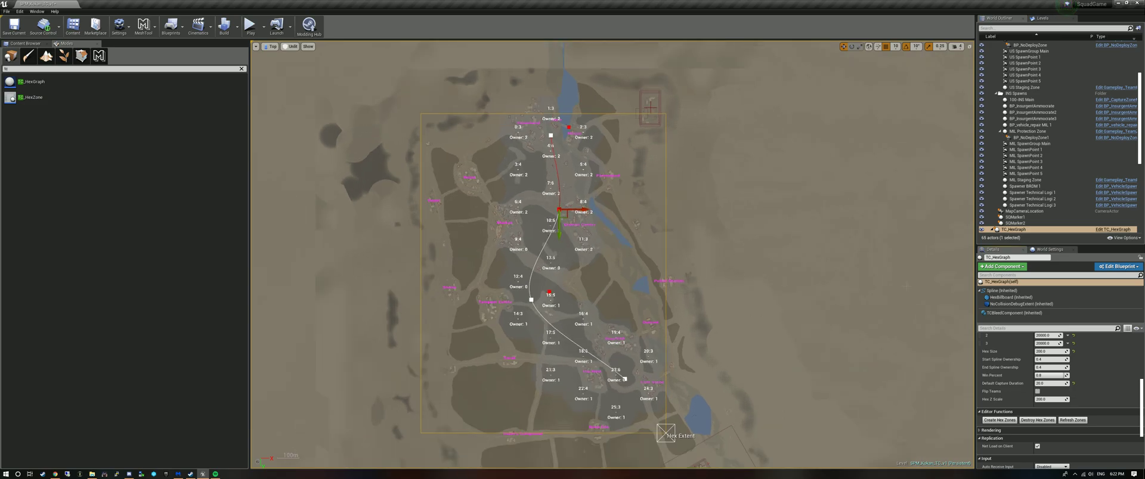
pyautogui.click(1040, 352)
pyautogui.click(1039, 351)
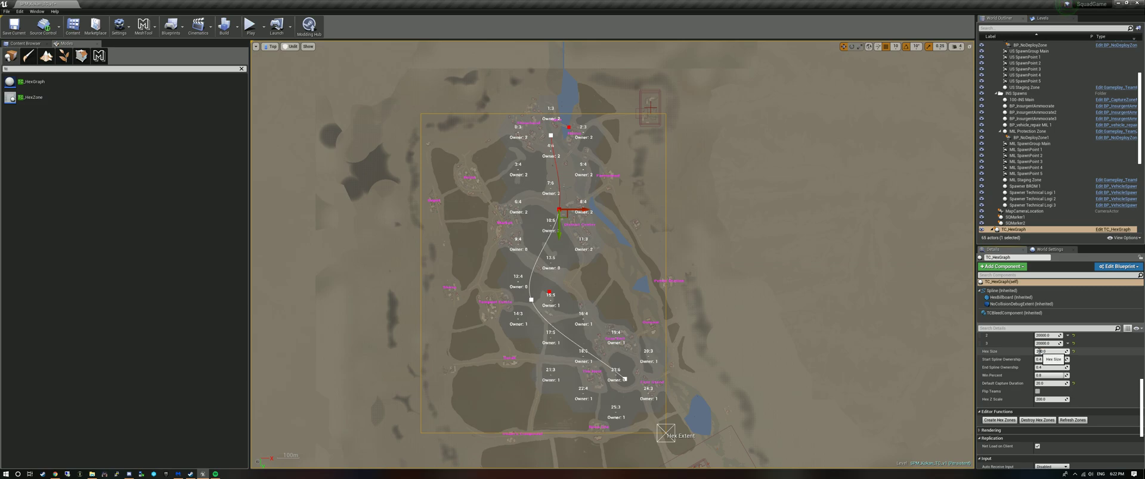
pyautogui.press('BackSpace')
pyautogui.write('5')
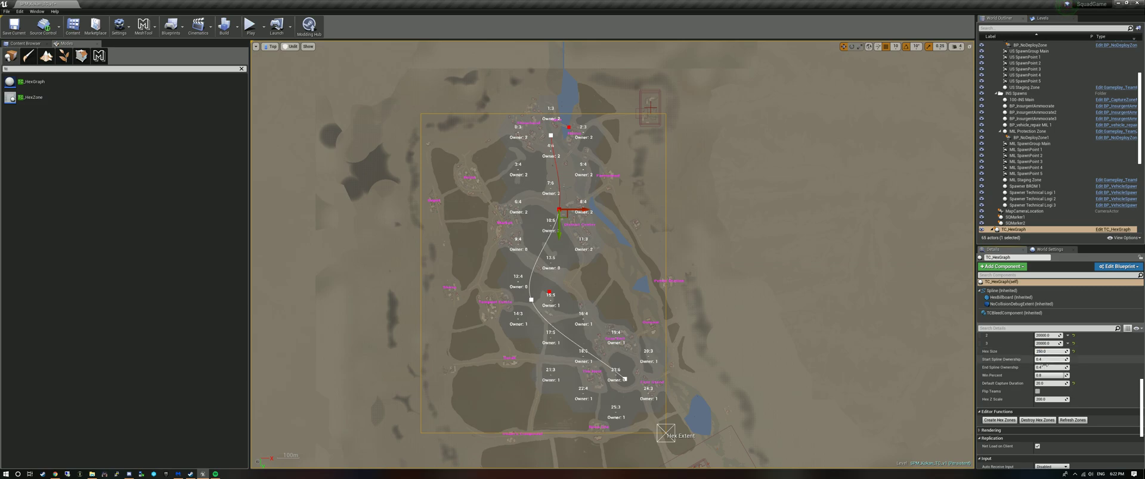
# - Examine the hex graph's grid settings and the selected-point settings of its spline component at the northernmost point
pyautogui.scroll(1, 1045, 406)
pyautogui.scroll(4, 1046, 406)
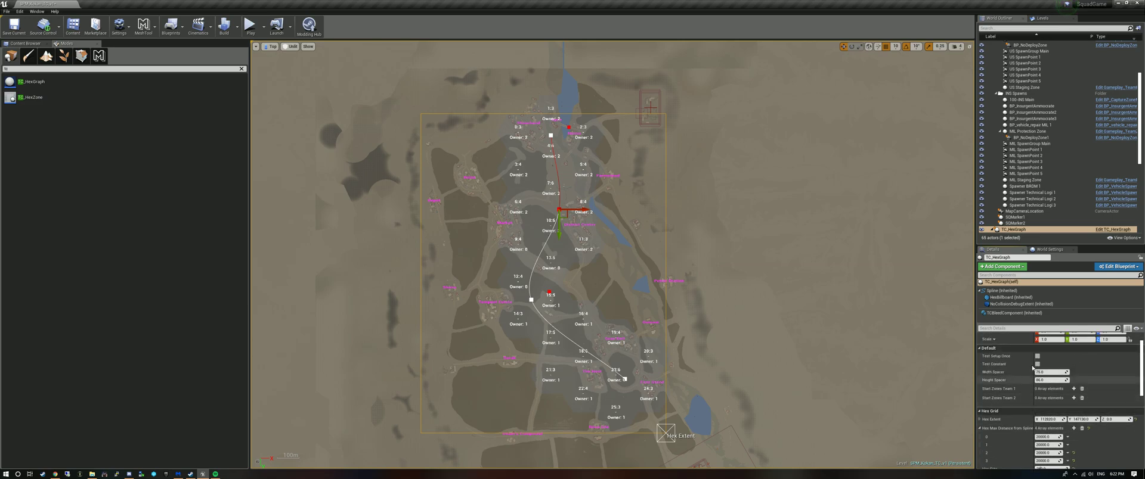
pyautogui.scroll(-2, 1036, 396)
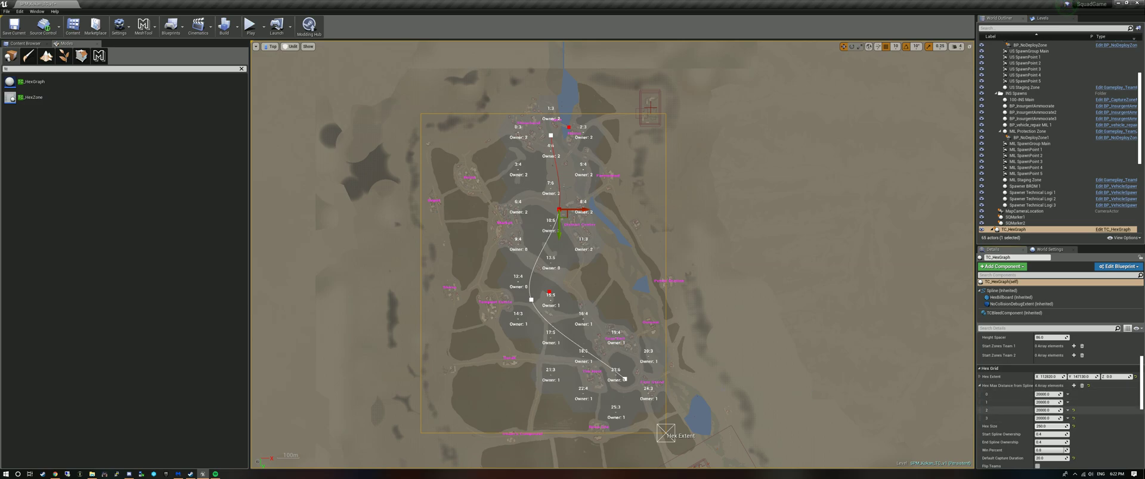
pyautogui.click(1006, 290)
pyautogui.scroll(-2, 1019, 346)
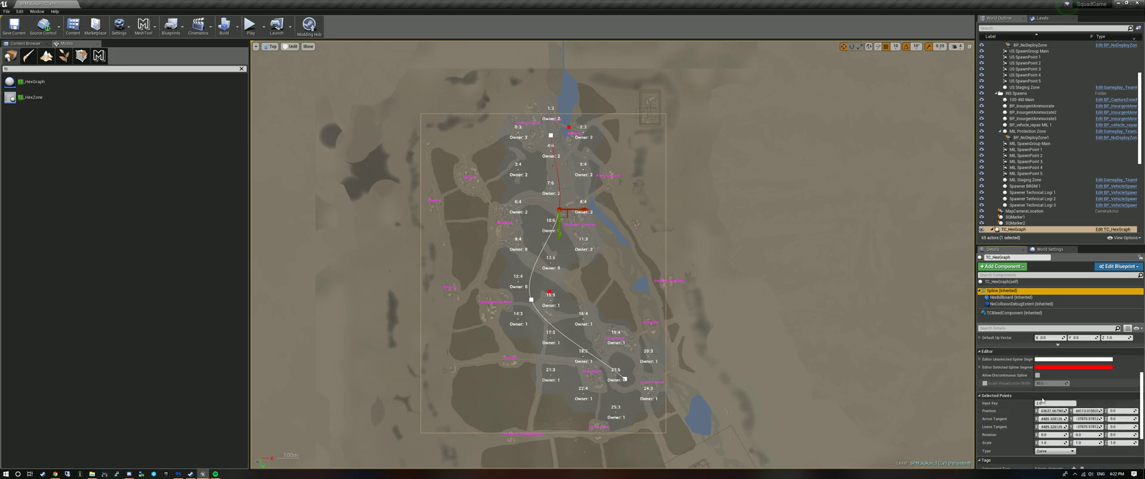
pyautogui.click(550, 136)
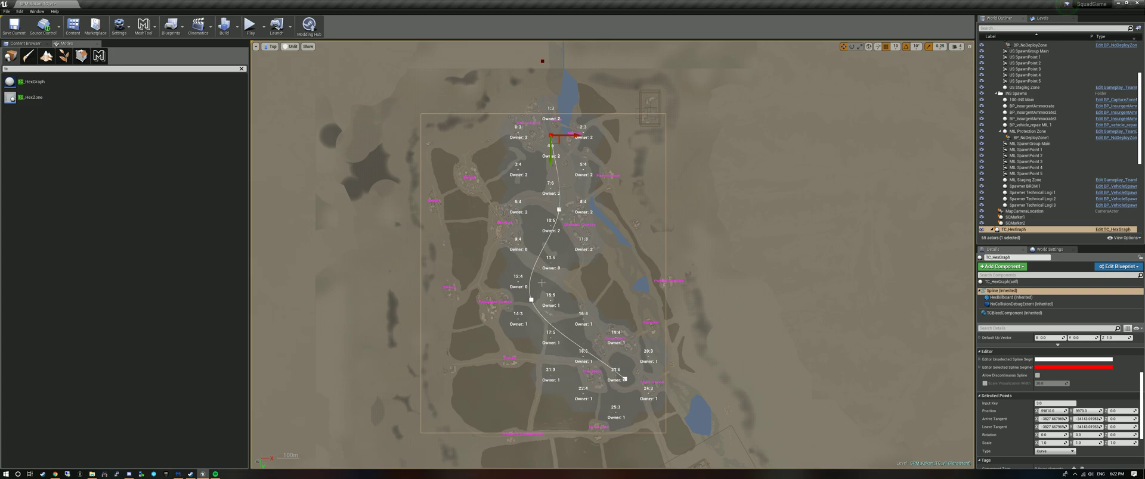
# - Set entries 1 and 2 of the hex graph's Hex Max Distance from Spline to 30000
pyautogui.click(1002, 281)
pyautogui.scroll(-1, 1046, 337)
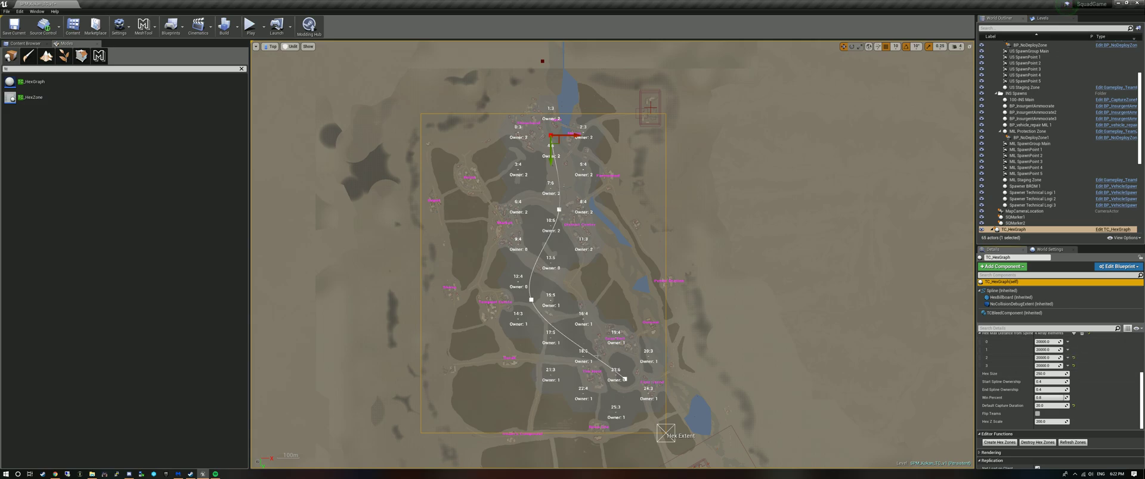
pyautogui.click(1037, 350)
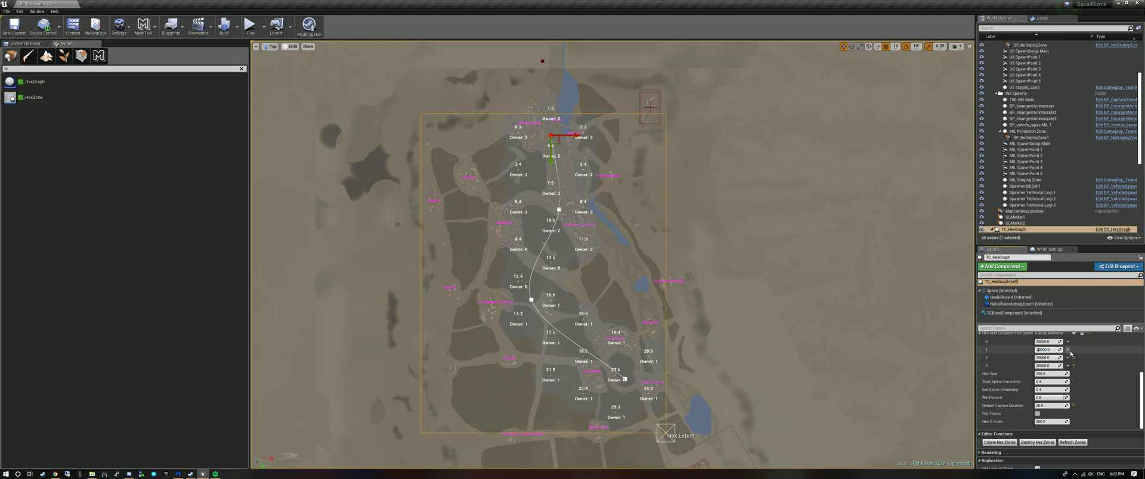
pyautogui.press('Return')
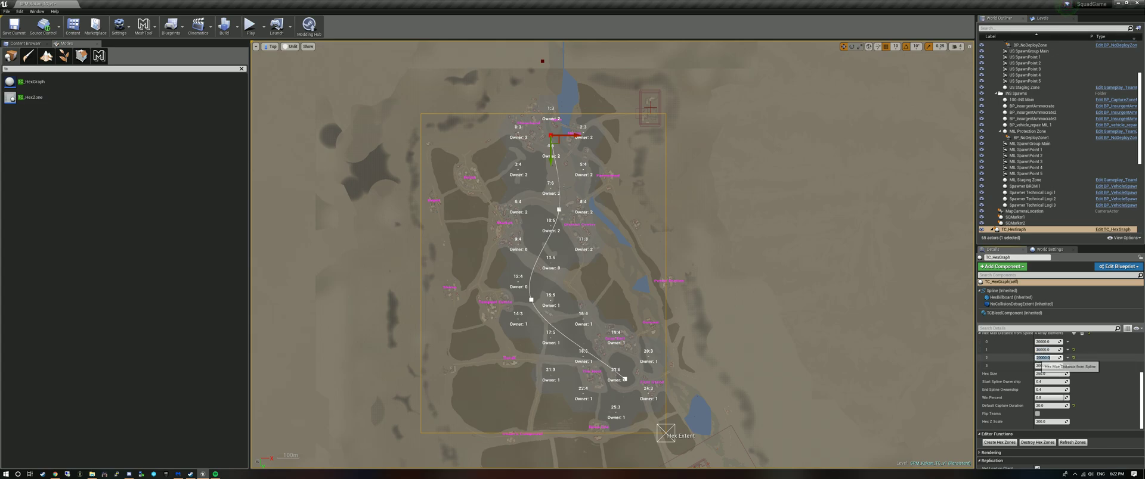
pyautogui.click(1040, 357)
pyautogui.press('BackSpace')
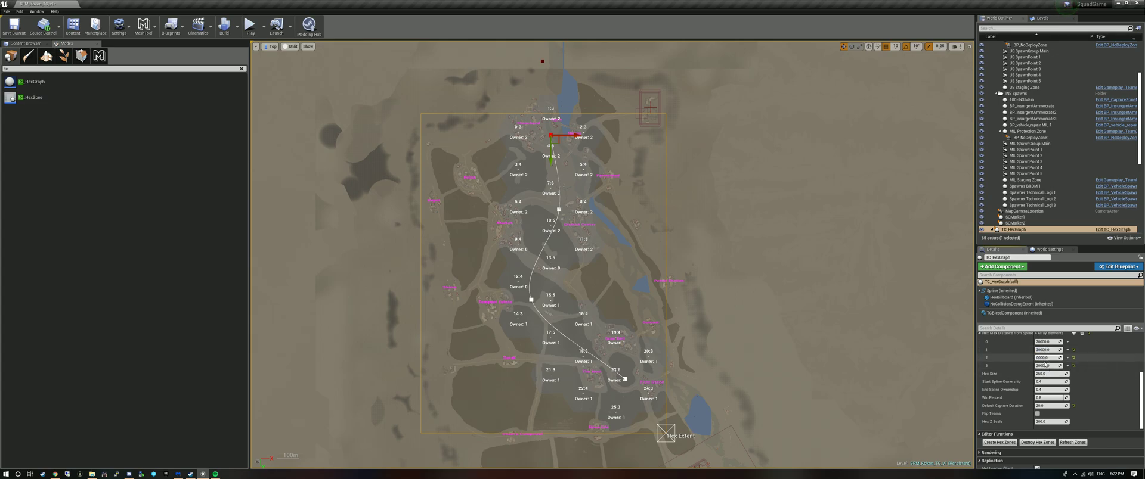
pyautogui.write('3')
pyautogui.press('Return')
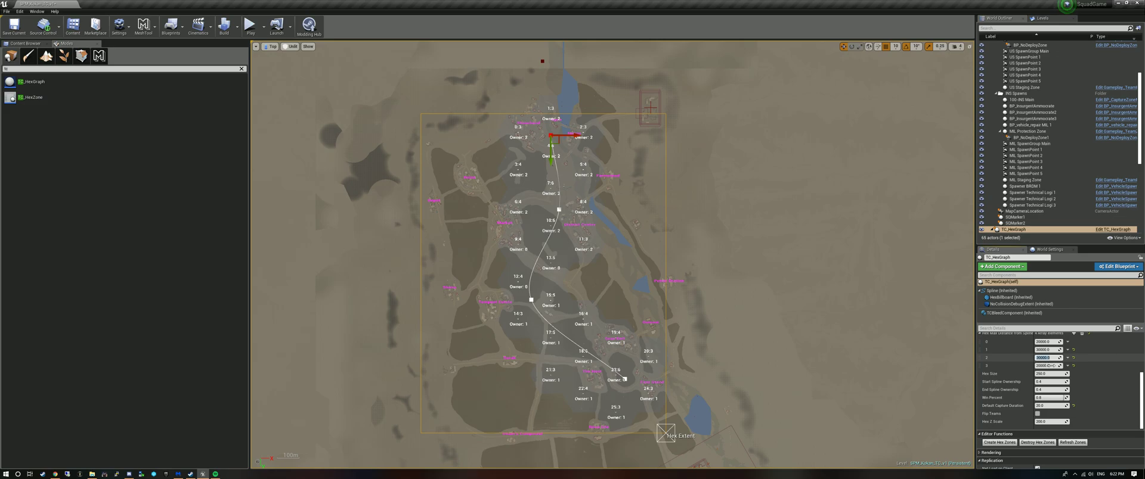
# - Destroy the existing hex zones and create them again with the new spline distances
pyautogui.click(1037, 443)
pyautogui.click(1000, 442)
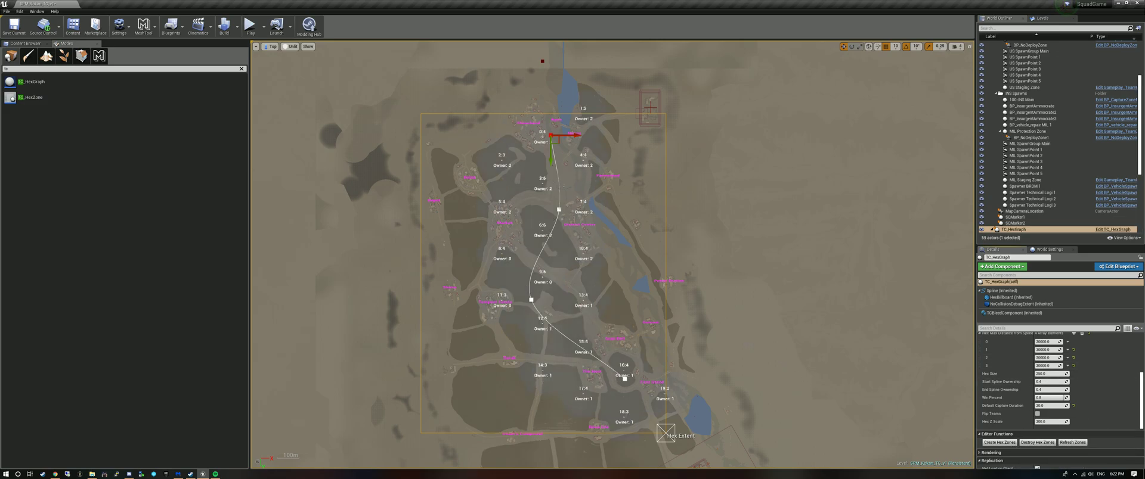
pyautogui.moveTo(746, 345); pyautogui.dragTo(750, 341, button='right')
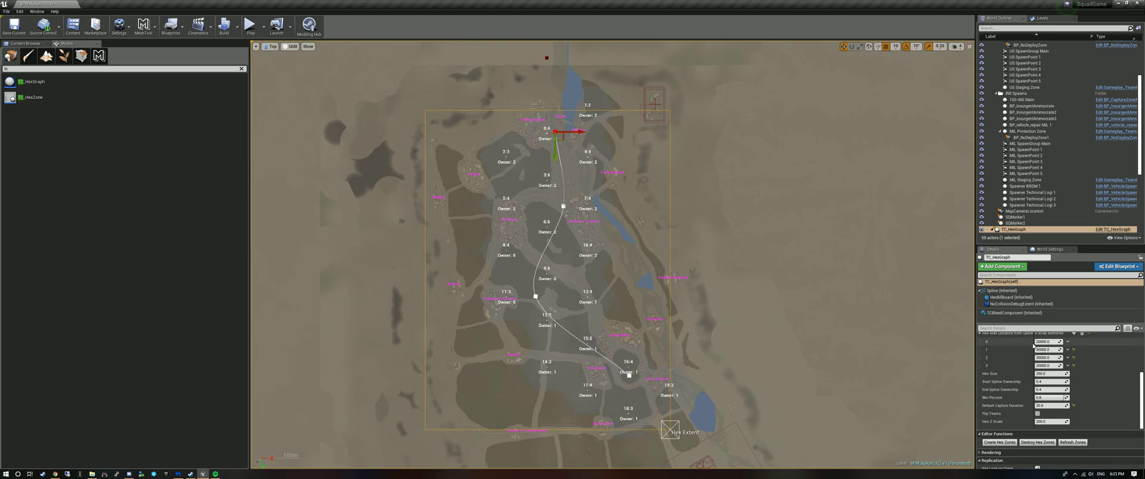
# - Set the hex graph's Hex Size to 300 and regenerate its hex zones
pyautogui.scroll(2, 1097, 358)
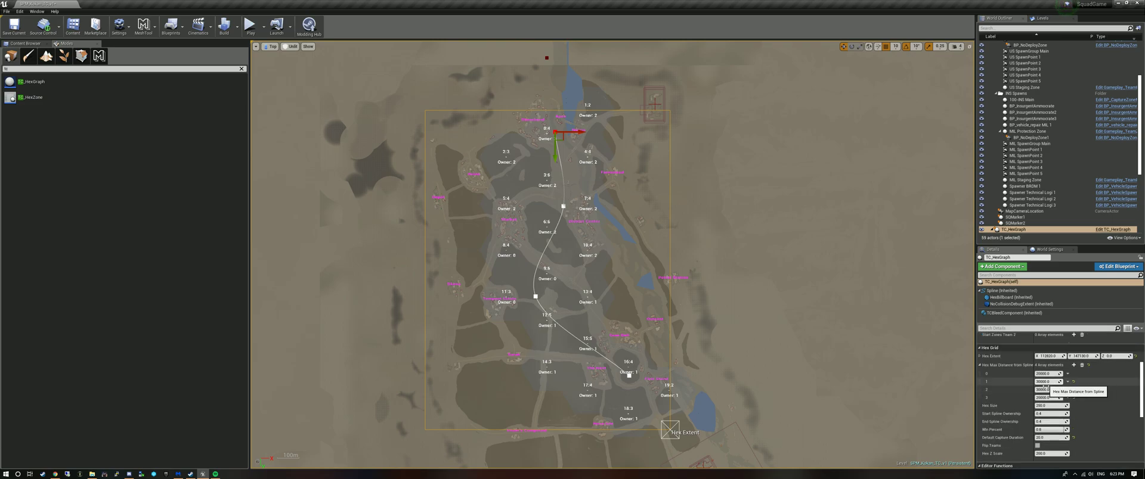
pyautogui.click(1040, 405)
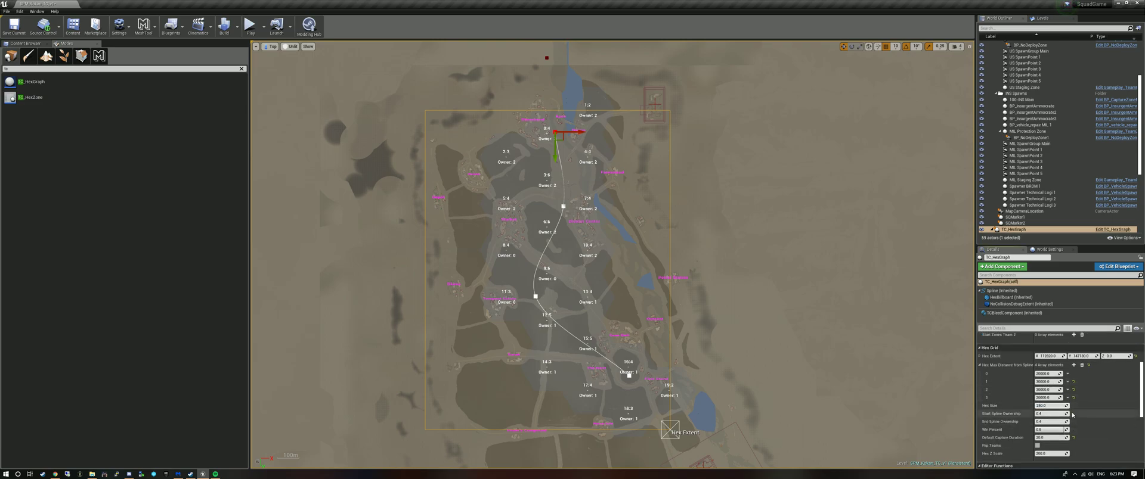
pyautogui.write('300')
pyautogui.press('Return')
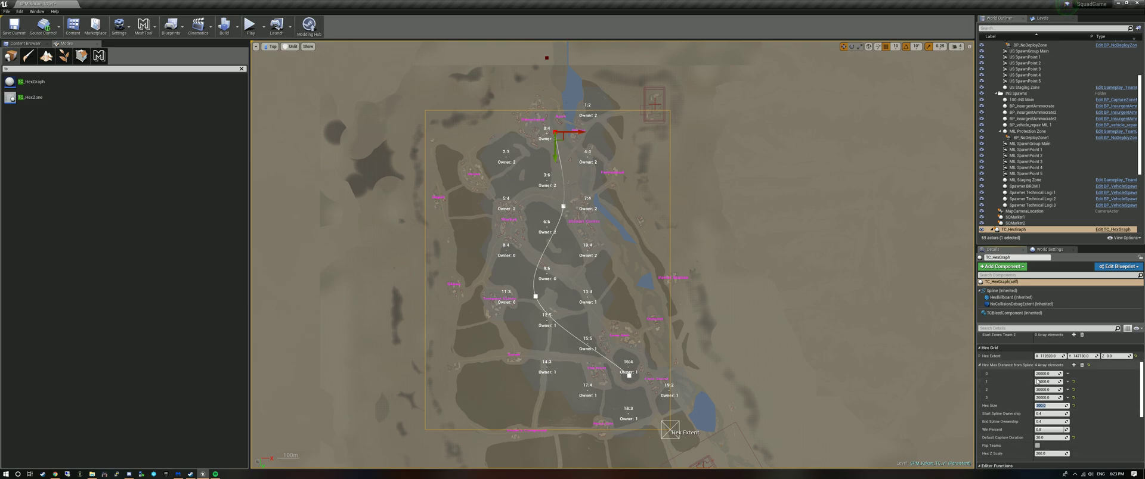
pyautogui.scroll(-1, 1051, 382)
pyautogui.click(1037, 443)
pyautogui.click(1004, 443)
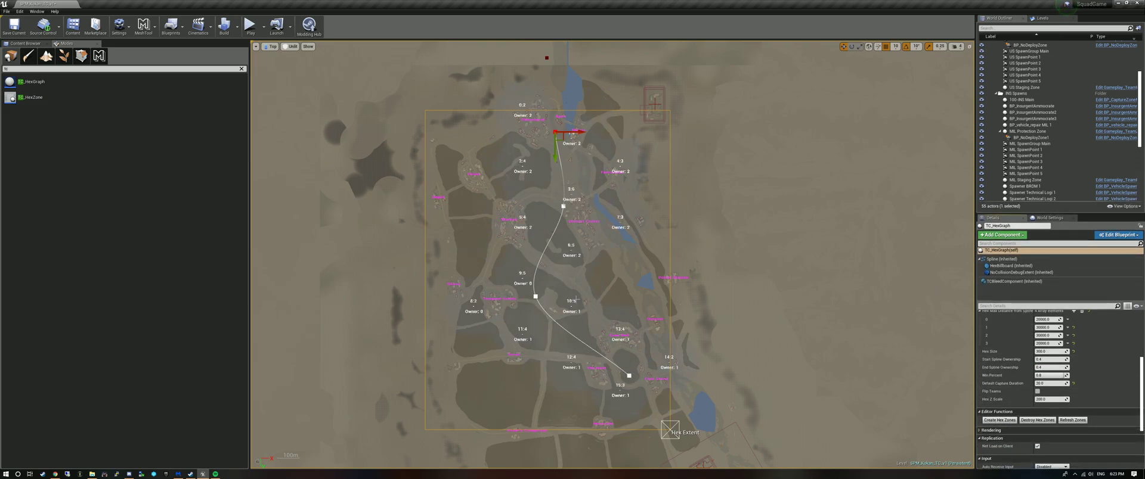
# - Move the spline point at the map's centre northeast, and destroy and recreate the hex zones to match the new curve
pyautogui.scroll(1, 533, 291)
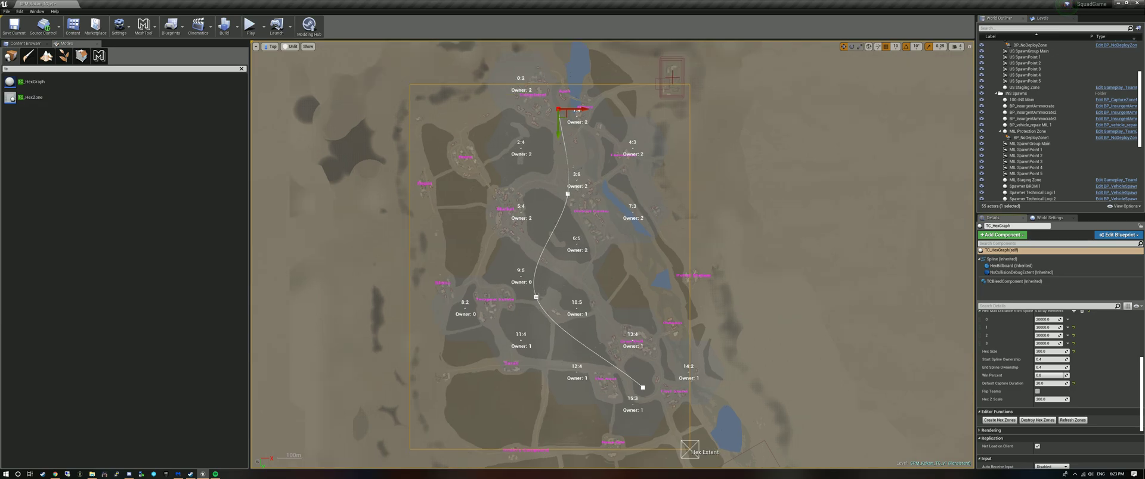
pyautogui.click(536, 297)
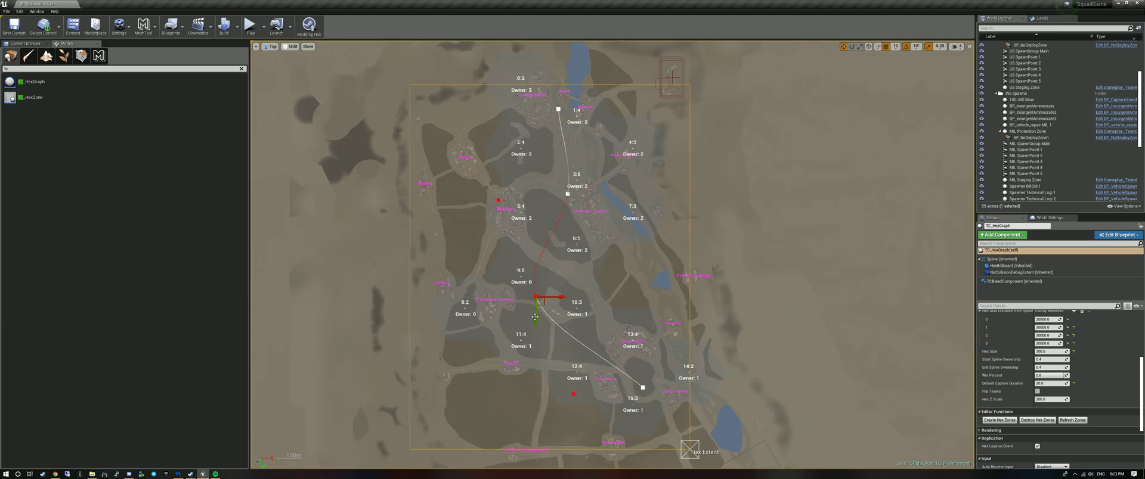
pyautogui.moveTo(546, 301); pyautogui.dragTo(555, 290)
pyautogui.click(1004, 420)
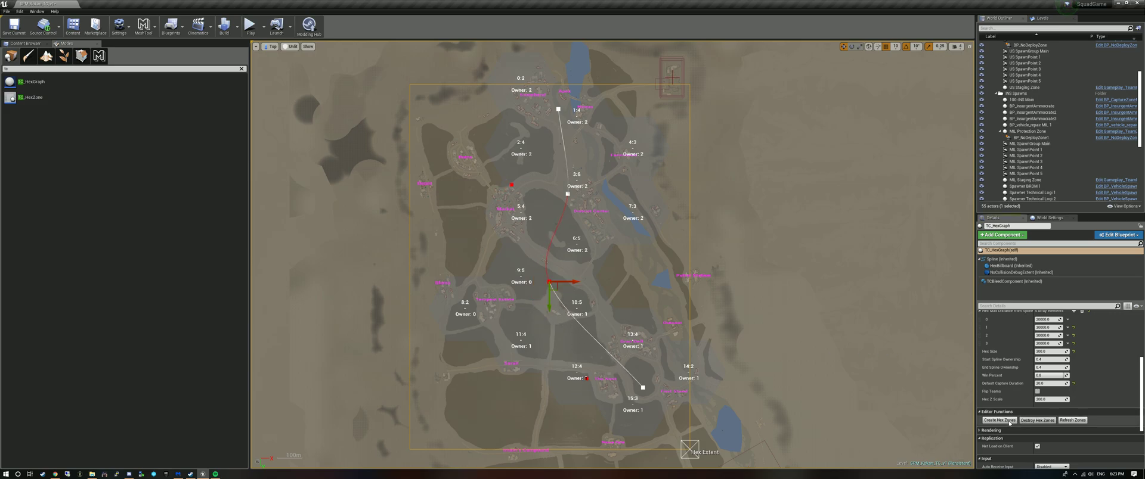
pyautogui.moveTo(560, 289); pyautogui.dragTo(567, 287)
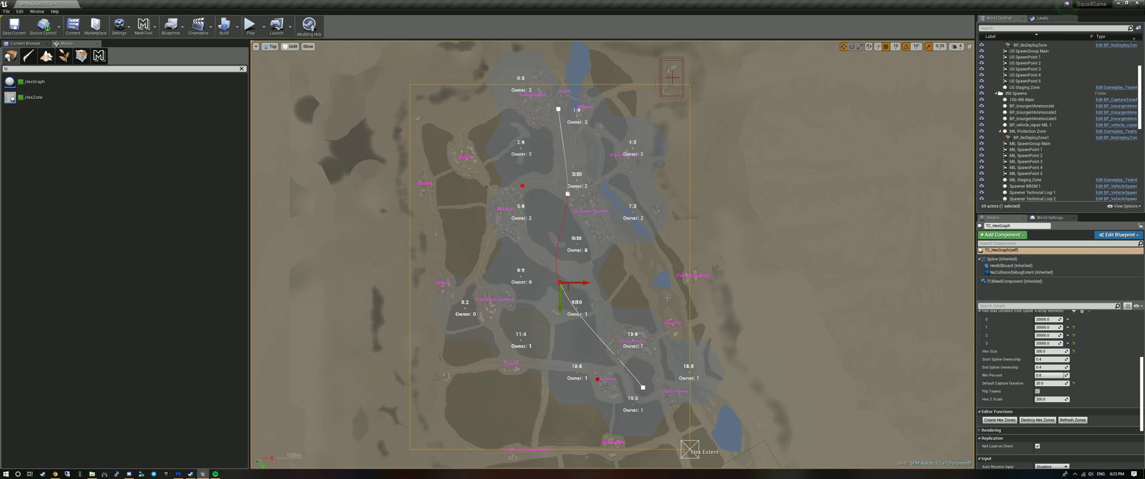
pyautogui.scroll(-1, 690, 312)
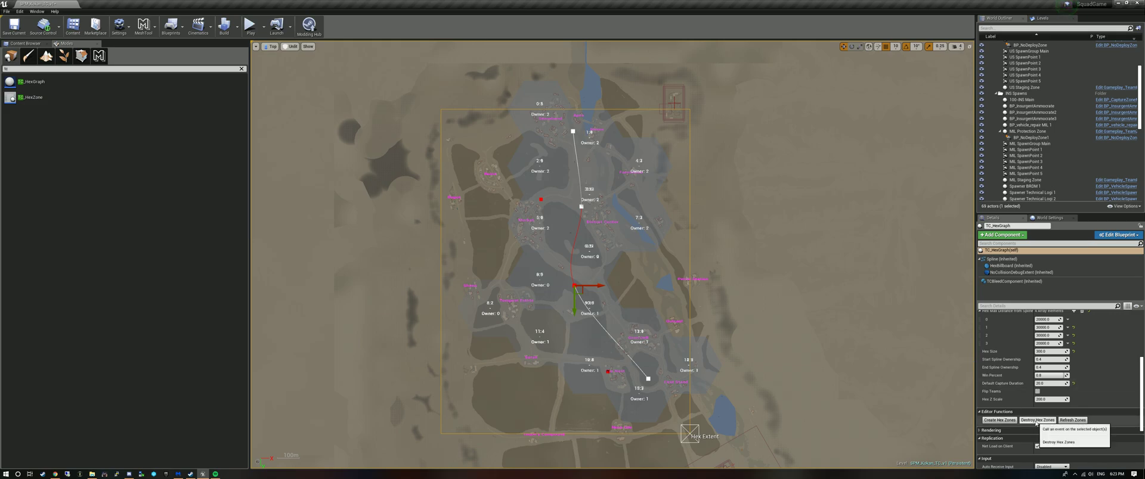
pyautogui.click(1037, 420)
pyautogui.click(999, 420)
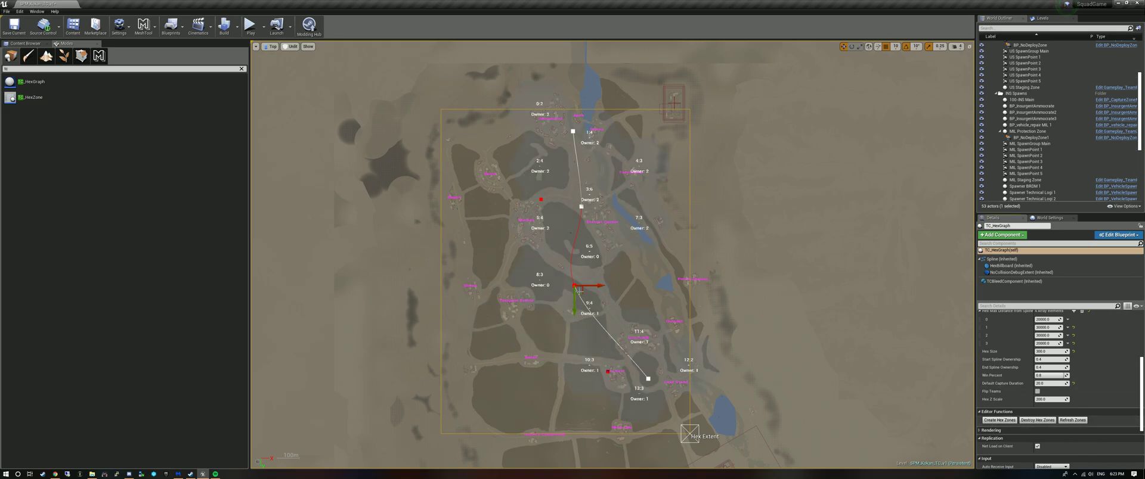
# - Shift the hex graph west and extend its Hex Extent handle east, and rebuild the hex zones for the wider area
pyautogui.click(441, 111)
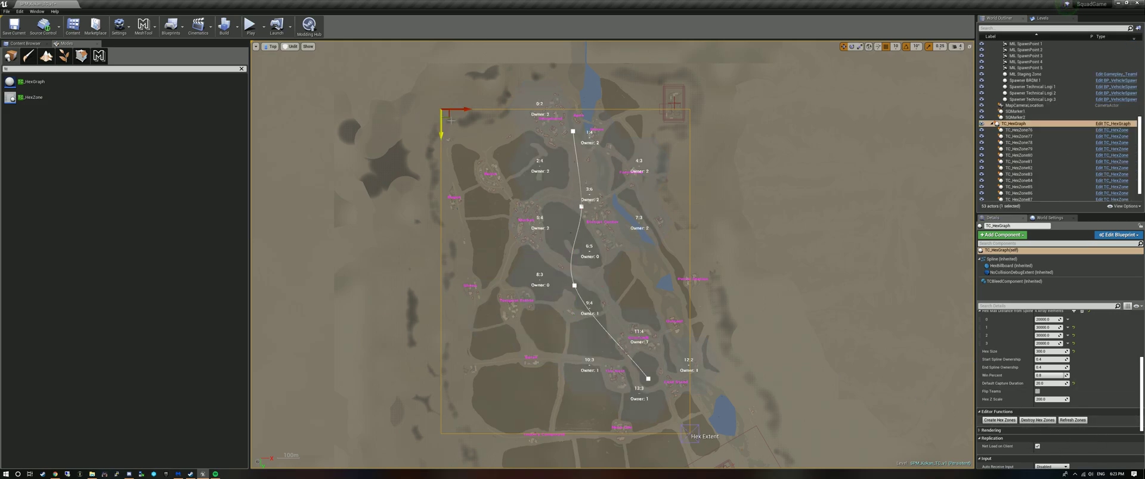
pyautogui.moveTo(445, 113); pyautogui.dragTo(419, 113)
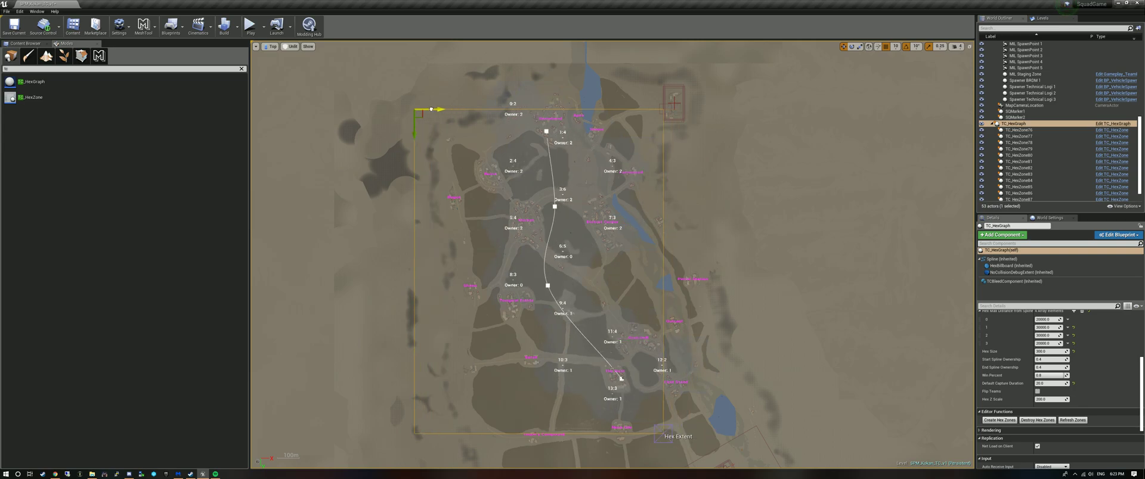
pyautogui.click(664, 434)
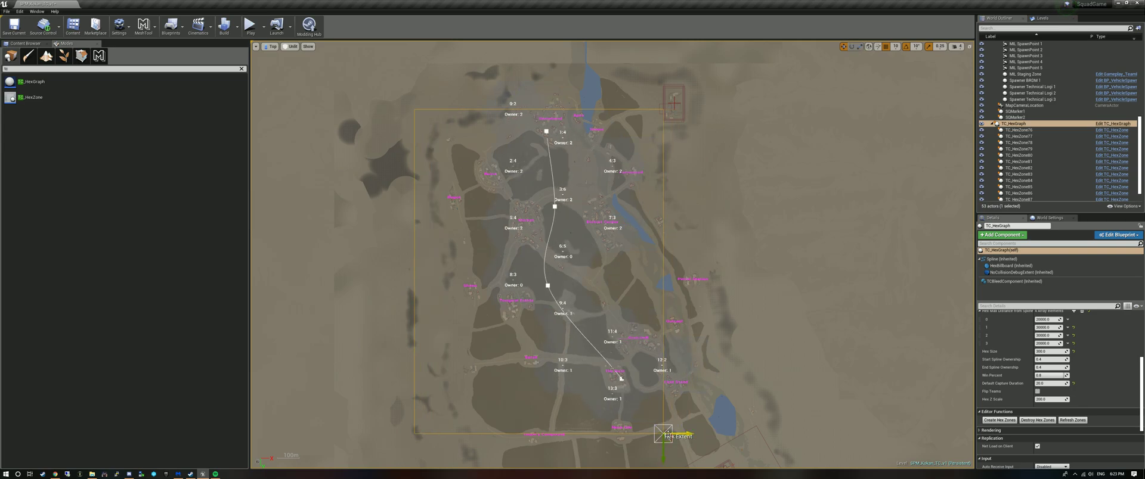
pyautogui.moveTo(680, 434); pyautogui.dragTo(741, 434)
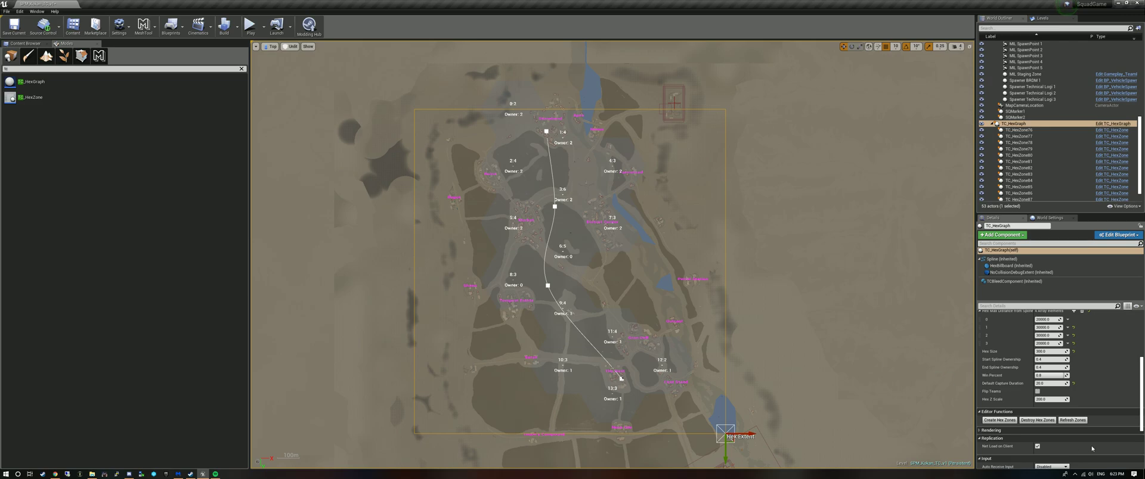
pyautogui.click(1037, 421)
pyautogui.click(999, 421)
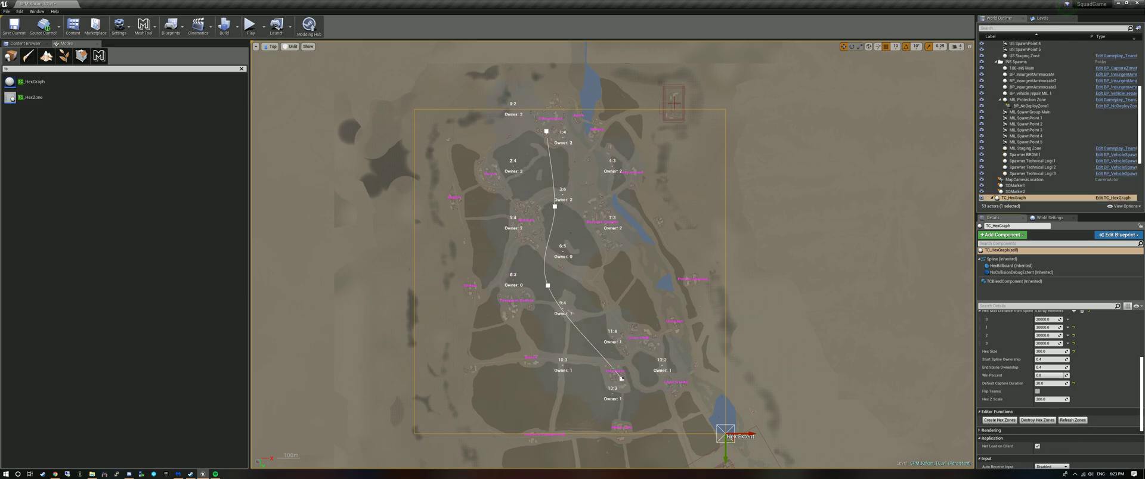
# - Increase entry 2 of Hex Max Distance from Spline and refresh the hex zones
pyautogui.click(1039, 335)
pyautogui.press('BackSpace')
pyautogui.write('5')
pyautogui.press('Return')
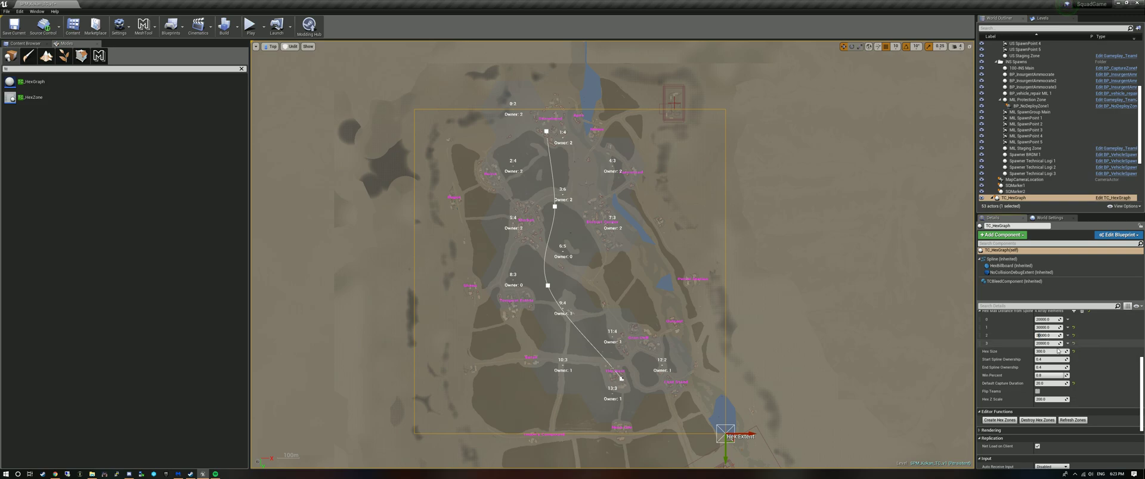
pyautogui.click(1073, 421)
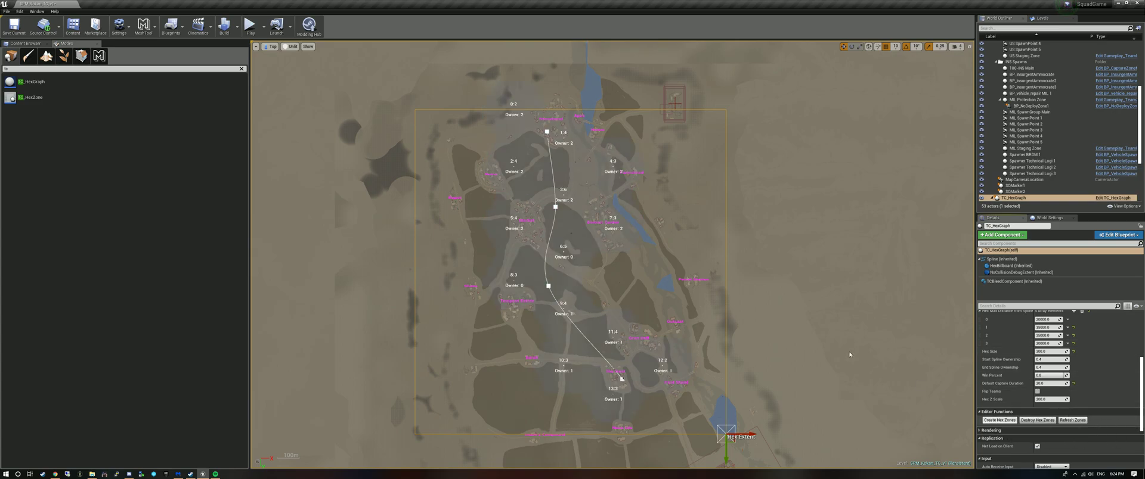
# - Increase entry 0 of Hex Max Distance from Spline, and destroy and recreate the hex zones
pyautogui.moveTo(781, 320); pyautogui.dragTo(783, 320, button='right')
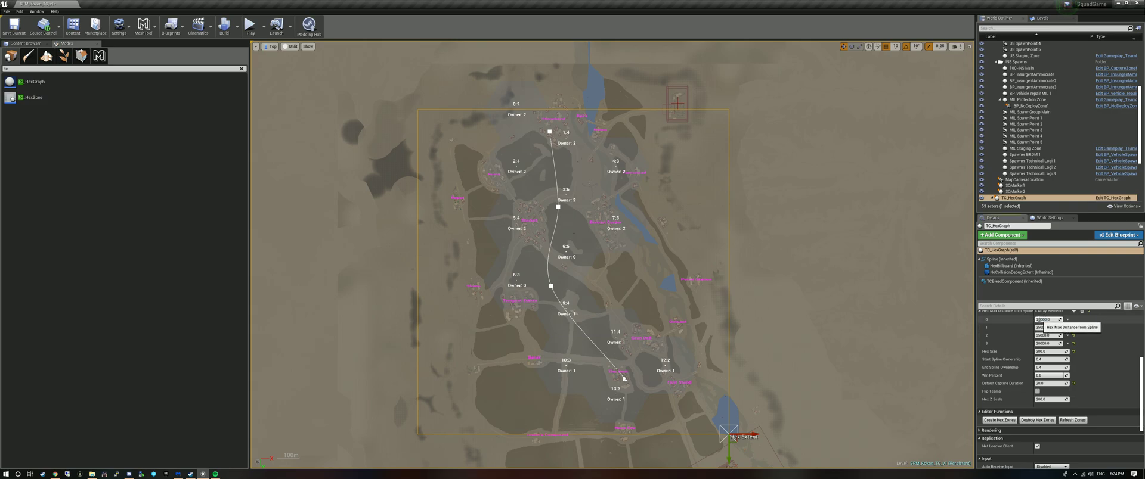
pyautogui.click(1029, 420)
pyautogui.click(1003, 420)
pyautogui.moveTo(869, 363); pyautogui.dragTo(871, 362, button='right')
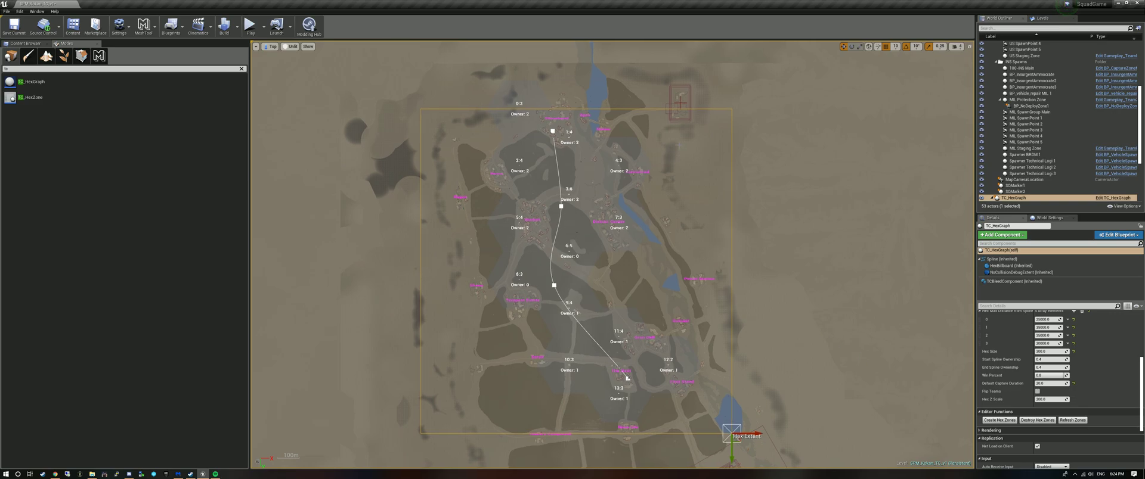
# - Move the central spline point slightly southeast and increase entries 1 and 3 of Hex Max Distance from Spline
pyautogui.click(555, 285)
pyautogui.moveTo(560, 290); pyautogui.dragTo(569, 298)
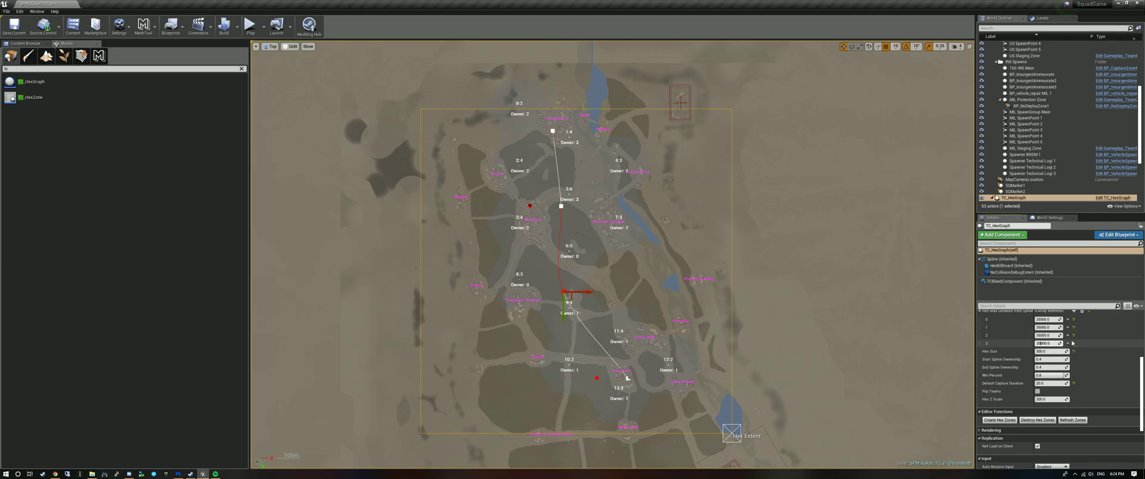
pyautogui.write('5')
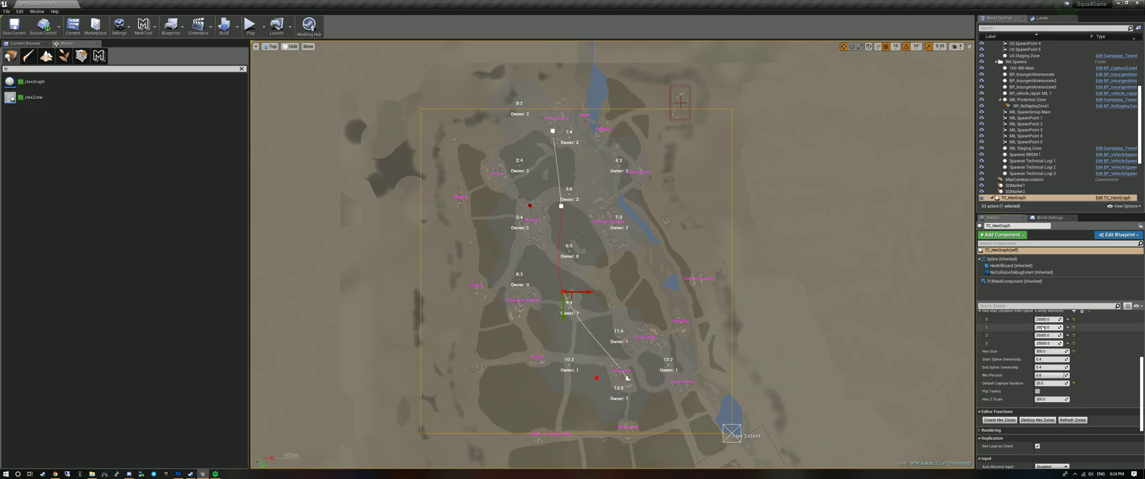
pyautogui.click(1071, 420)
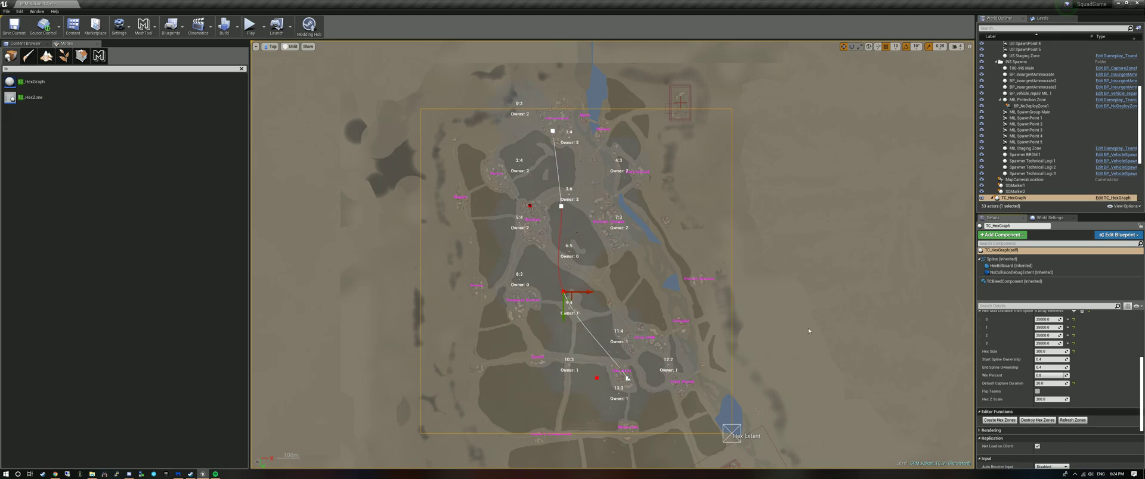
pyautogui.moveTo(811, 324); pyautogui.dragTo(811, 297, button='right')
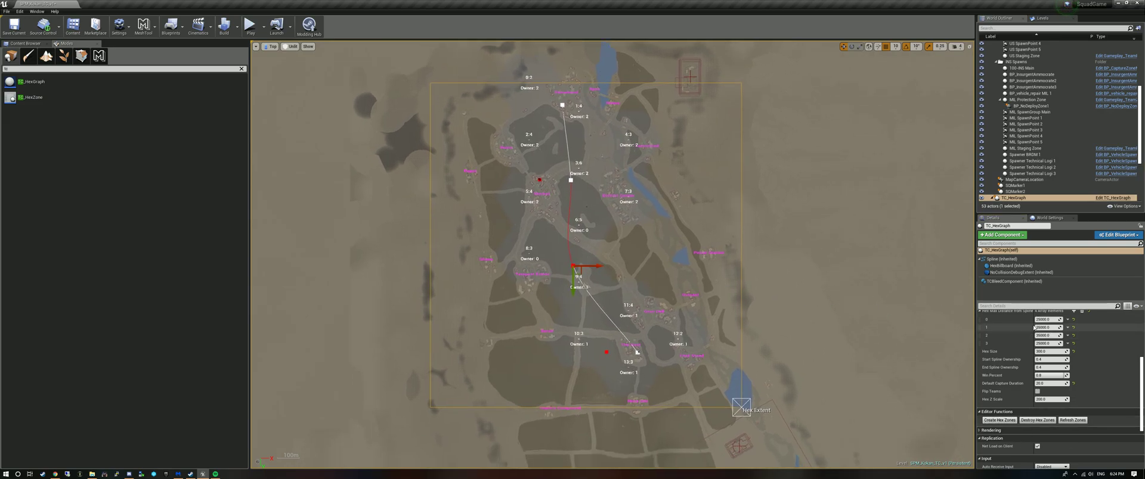
# - Increase entries 1 and 2 of Hex Max Distance from Spline further and regenerate the hex zones
pyautogui.scroll(3, 1037, 358)
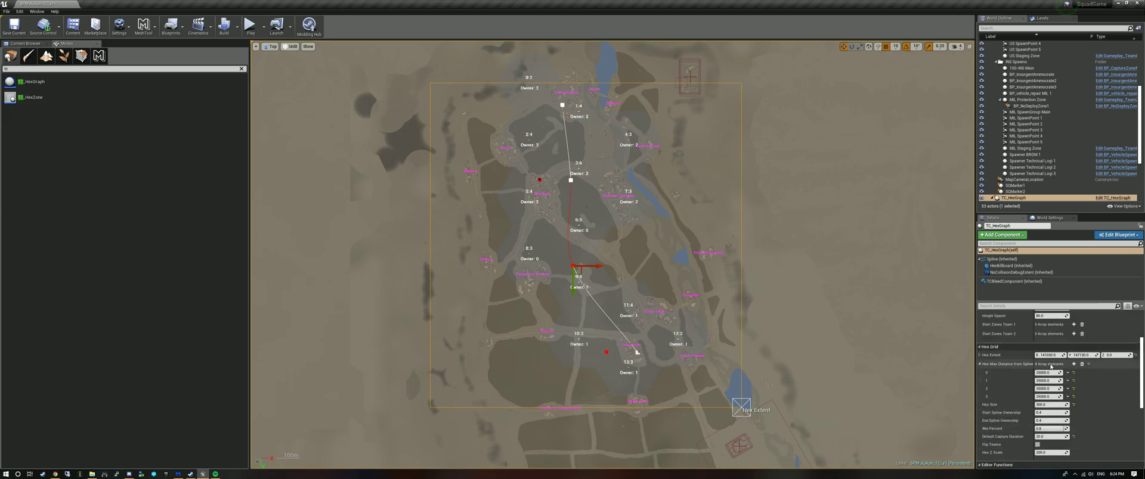
pyautogui.click(1041, 380)
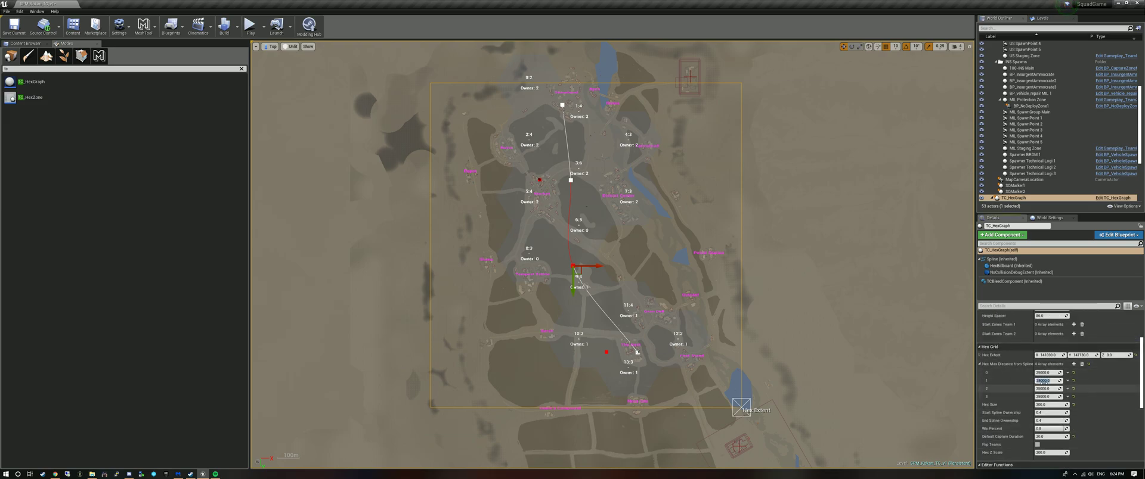
pyautogui.click(1044, 388)
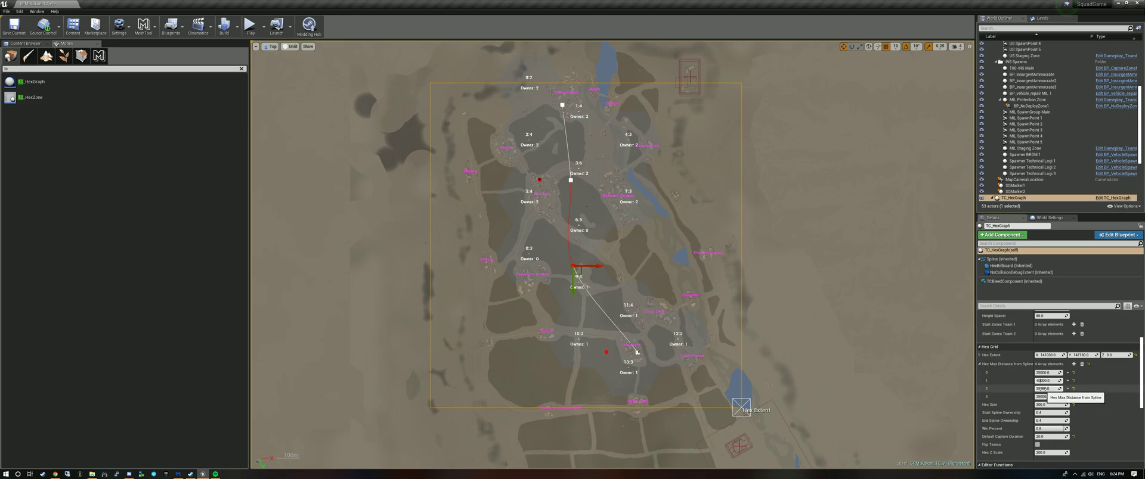
pyautogui.scroll(-8, 1044, 435)
pyautogui.click(1027, 389)
pyautogui.click(1007, 390)
# - Move the central spline point farther southeast, and rebuild the hex zones around the adjusted spline
pyautogui.moveTo(580, 272); pyautogui.dragTo(585, 283)
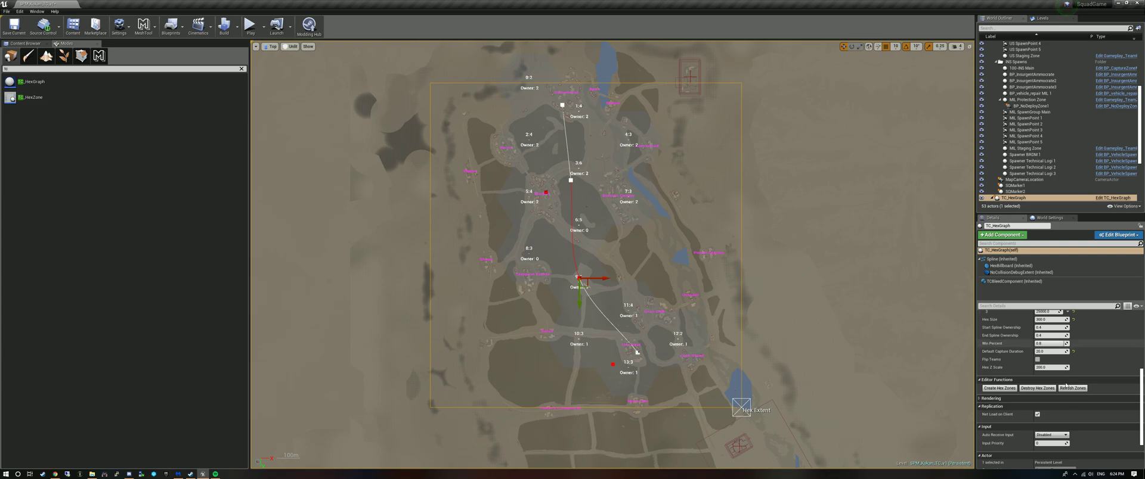
pyautogui.click(1027, 389)
pyautogui.click(1007, 388)
pyautogui.moveTo(727, 316); pyautogui.dragTo(732, 316, button='right')
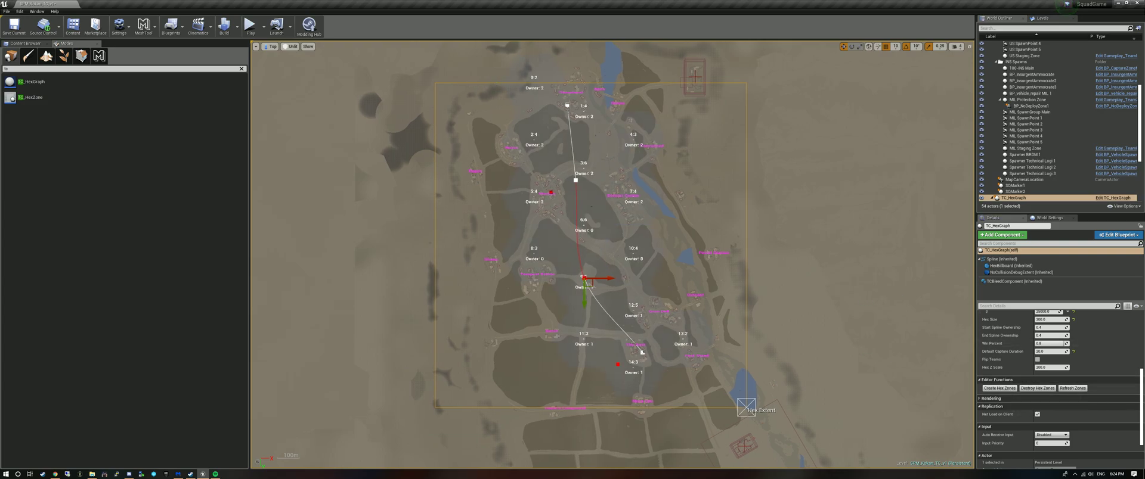
# - Move the northern end point of the spline slightly northwest, and destroy and recreate the hex zones
pyautogui.click(567, 105)
pyautogui.moveTo(574, 114); pyautogui.dragTo(567, 118)
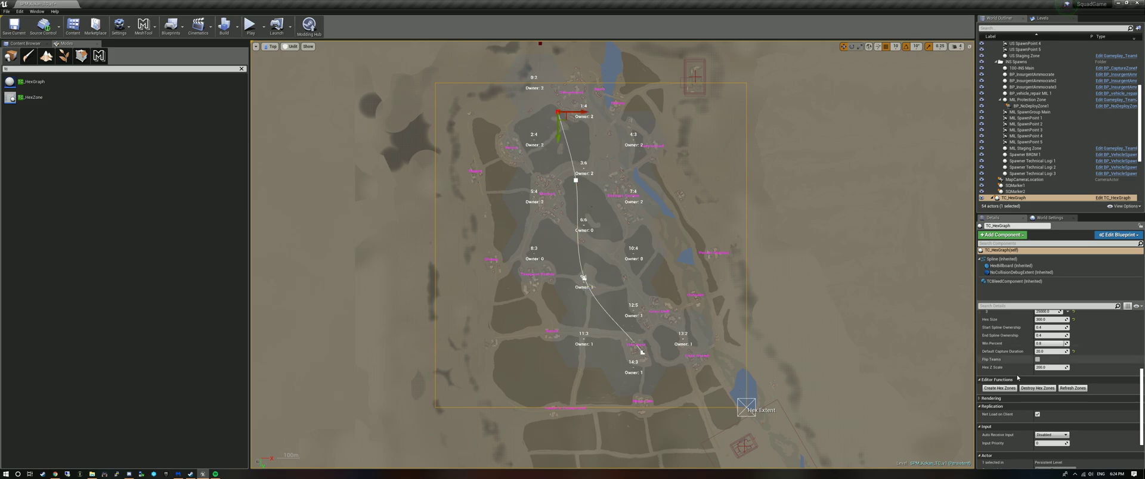
pyautogui.click(1038, 388)
pyautogui.click(999, 388)
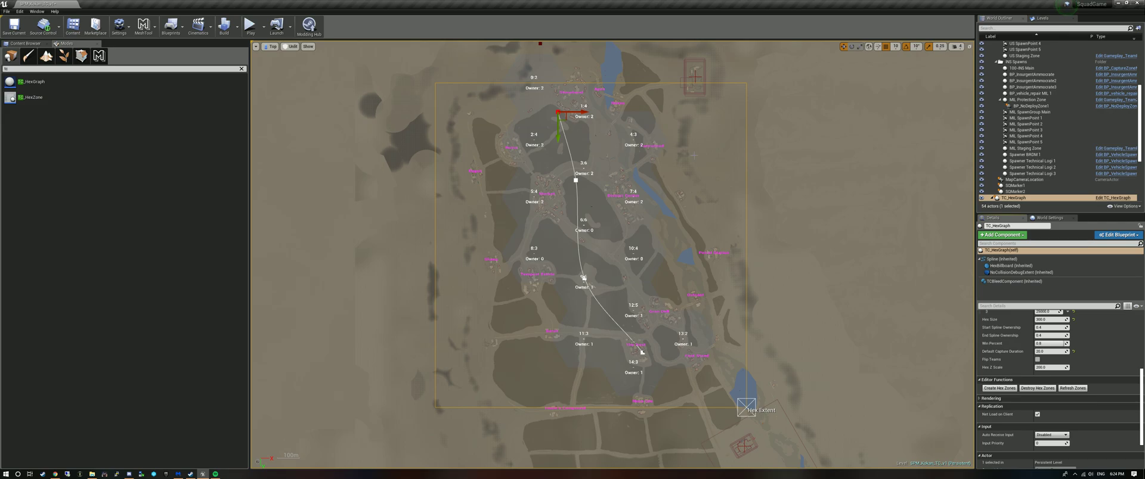
# - Move the spline's northern end point a little east and north, and shift its tangent handle slightly southeast
pyautogui.scroll(-3, 758, 152)
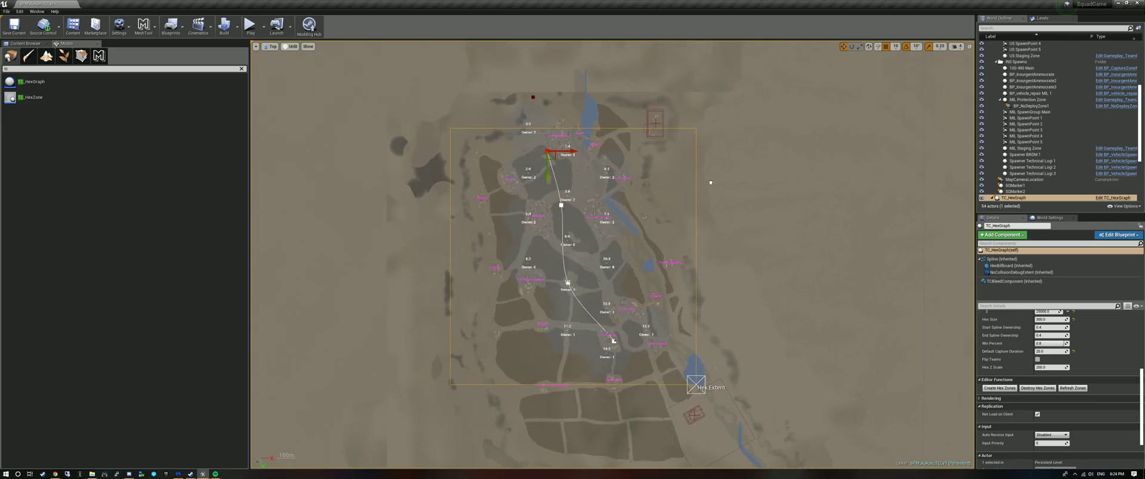
pyautogui.moveTo(566, 157); pyautogui.dragTo(591, 146)
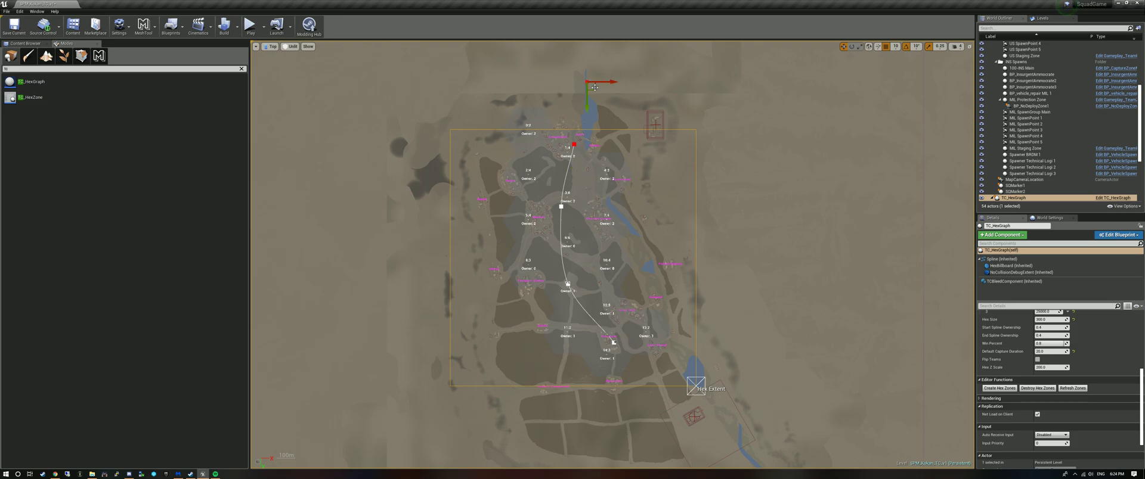
pyautogui.moveTo(595, 88); pyautogui.dragTo(610, 95)
# - Move the spline's southern end point east and slightly north, and adjust its tangent handle toward the northeast
pyautogui.click(613, 342)
pyautogui.moveTo(616, 346); pyautogui.dragTo(650, 343)
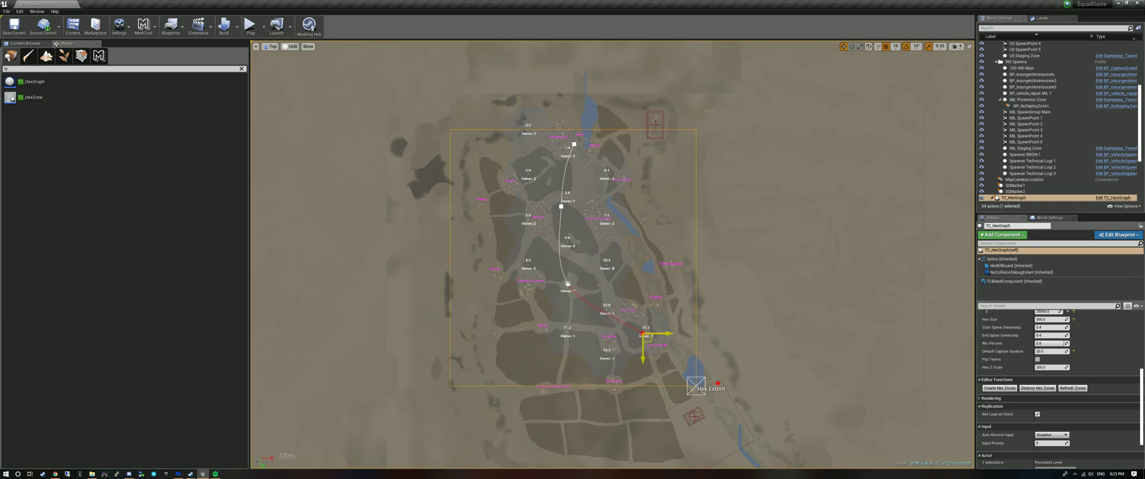
pyautogui.click(718, 384)
pyautogui.moveTo(725, 391); pyautogui.dragTo(735, 369)
# - Move the third spline point slightly west and the second one slightly south, and rebuild the hex zones
pyautogui.click(568, 284)
pyautogui.moveTo(575, 291); pyautogui.dragTo(565, 287)
pyautogui.click(561, 206)
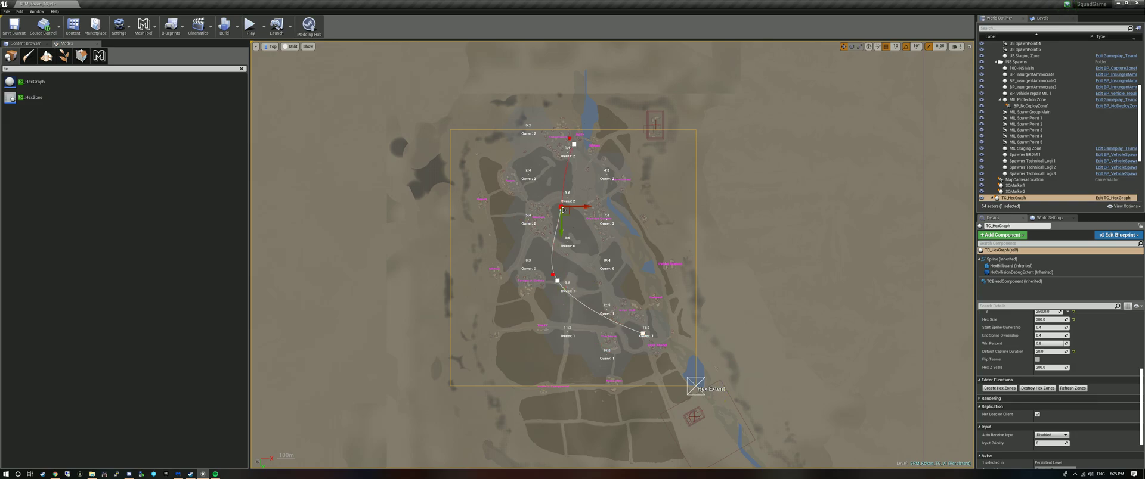
pyautogui.moveTo(567, 213); pyautogui.dragTo(568, 223)
pyautogui.click(1037, 388)
pyautogui.click(1000, 388)
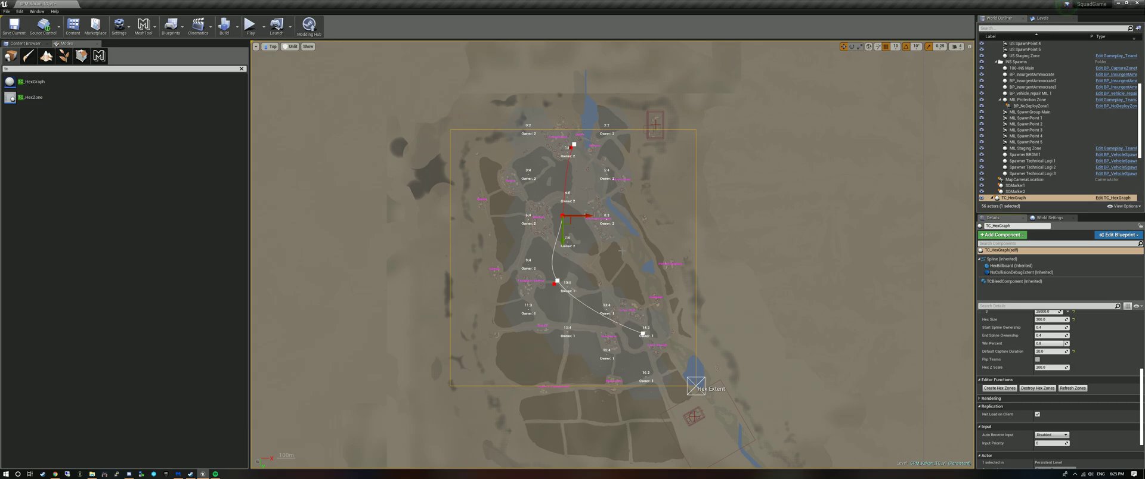
# - Increase entry 1 of Hex Max Distance from Spline, and destroy and recreate the hex zones
pyautogui.scroll(5, 1034, 327)
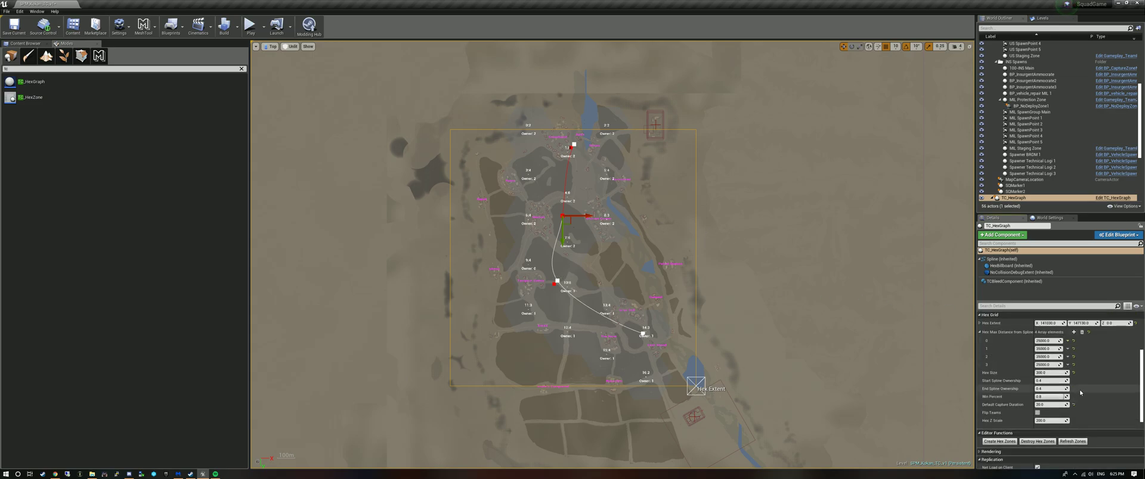
pyautogui.click(1041, 381)
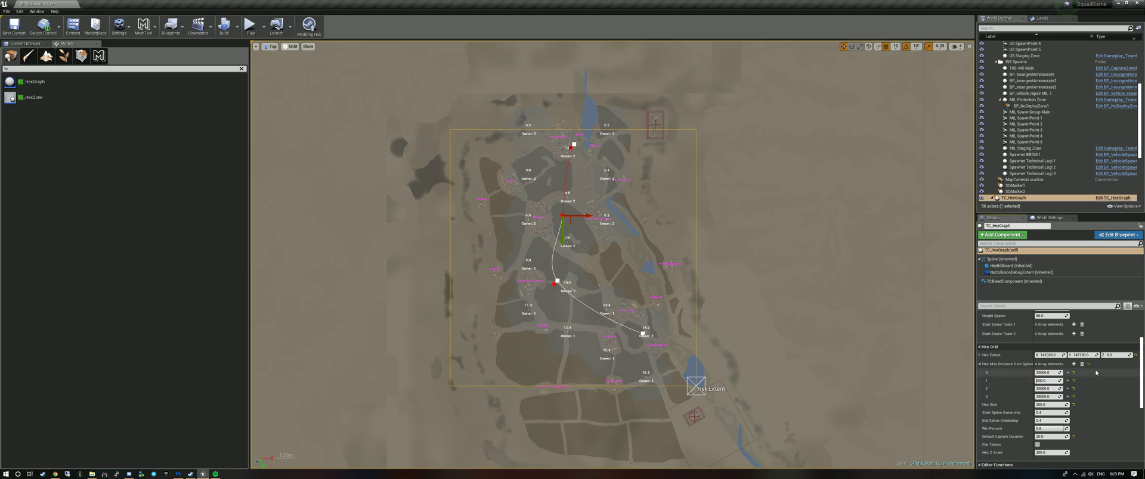
pyautogui.scroll(-1, 1030, 404)
pyautogui.click(1037, 452)
pyautogui.click(999, 453)
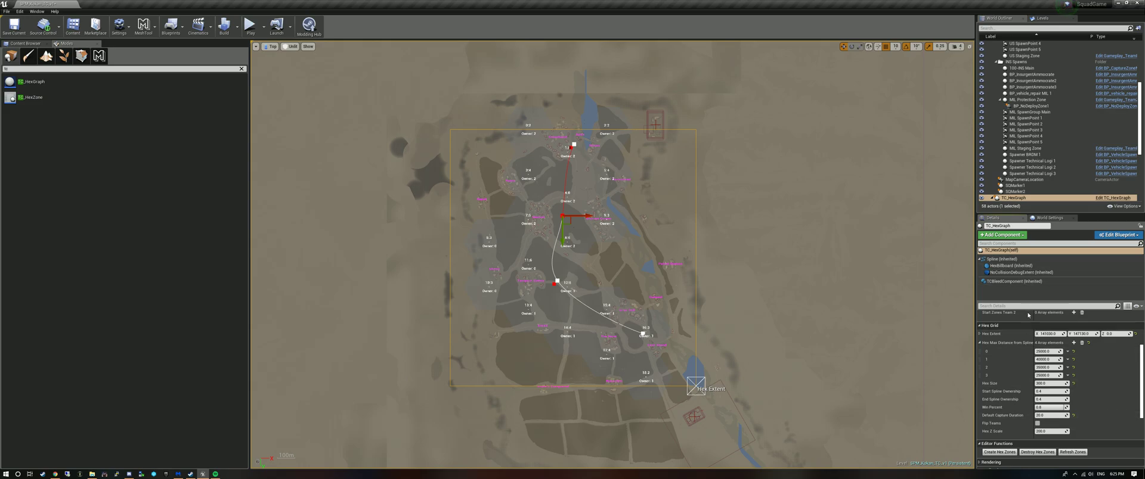
# - Try the third spline point slightly farther east and regenerate the hex zones
pyautogui.scroll(-1, 1068, 305)
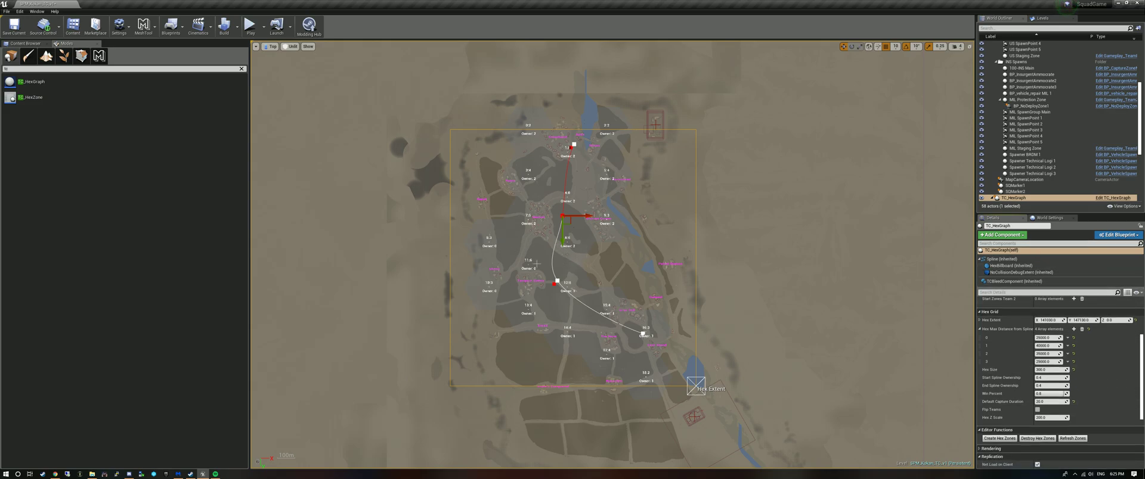
pyautogui.click(555, 282)
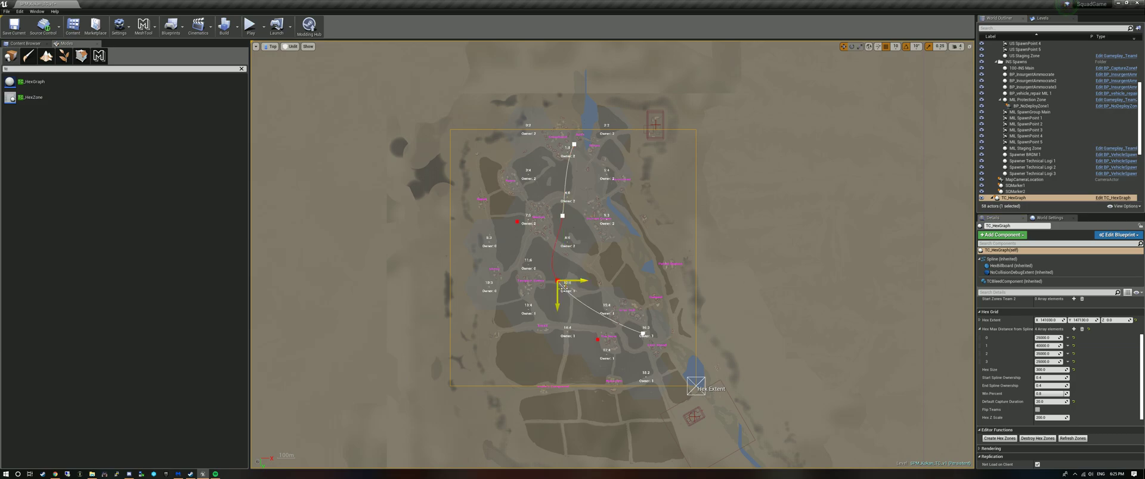
pyautogui.moveTo(563, 289); pyautogui.dragTo(574, 287)
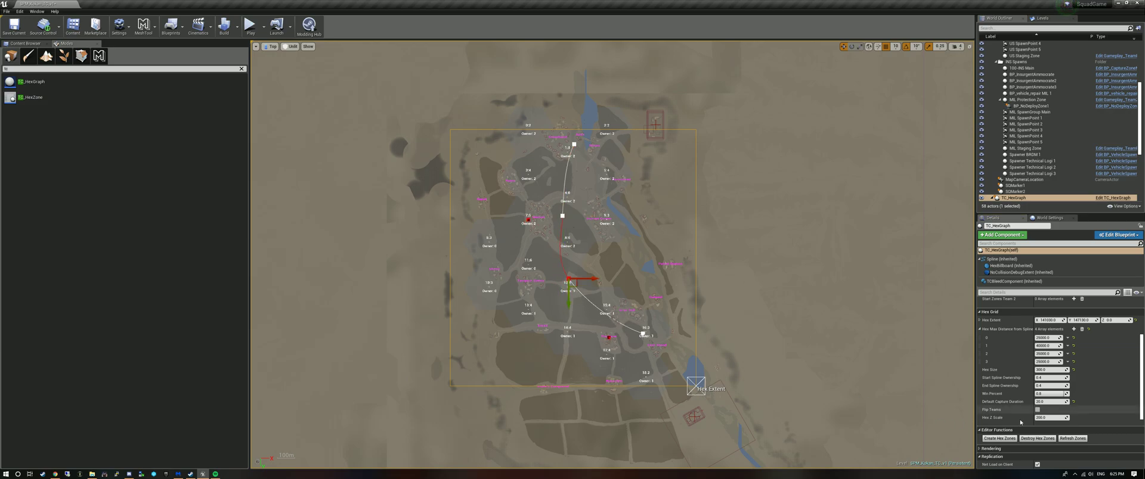
pyautogui.click(1027, 439)
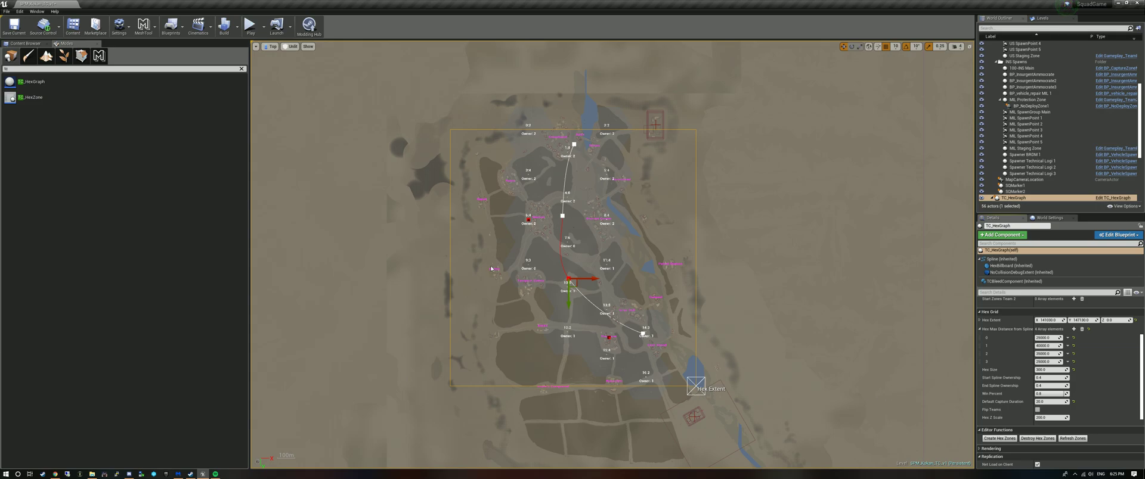
# - Shift the third spline point back west in two small moves, rebuilding the hex zones after each move
pyautogui.moveTo(576, 285); pyautogui.dragTo(566, 283)
pyautogui.click(1029, 439)
pyautogui.click(1006, 440)
pyautogui.moveTo(561, 285); pyautogui.dragTo(556, 284)
pyautogui.click(1038, 438)
pyautogui.click(1004, 439)
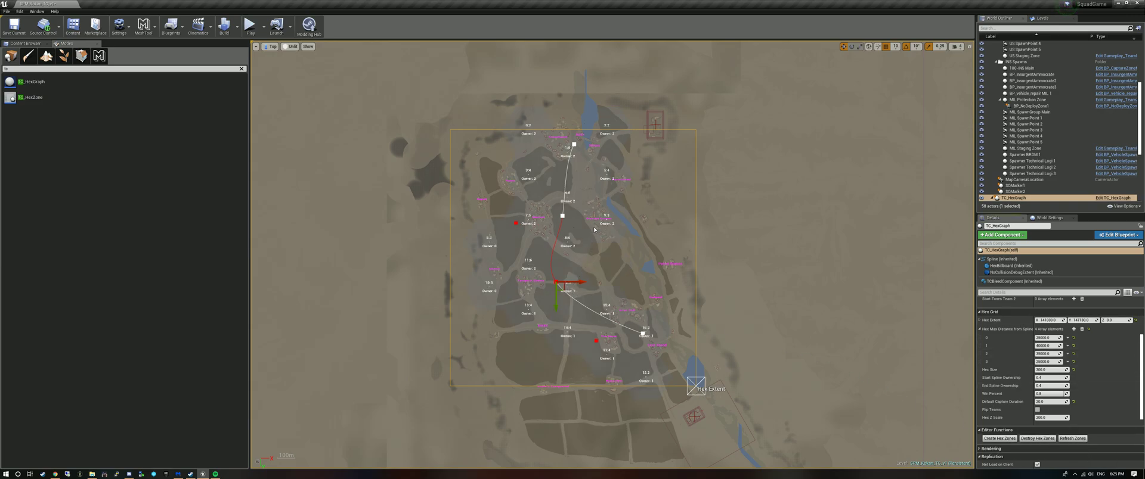
# - Move the second spline point slightly east, and destroy and recreate the hex zones
pyautogui.click(562, 216)
pyautogui.moveTo(570, 224); pyautogui.dragTo(583, 227)
pyautogui.click(1037, 438)
pyautogui.click(999, 439)
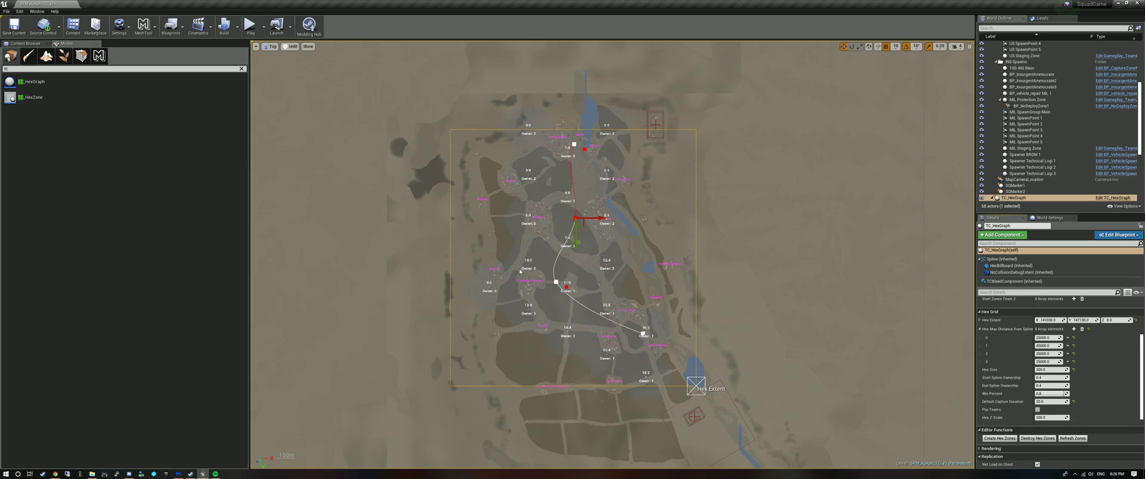
# - Nudge the third spline point east while regenerating the hex zones, and move the northern end point slightly west
pyautogui.click(555, 282)
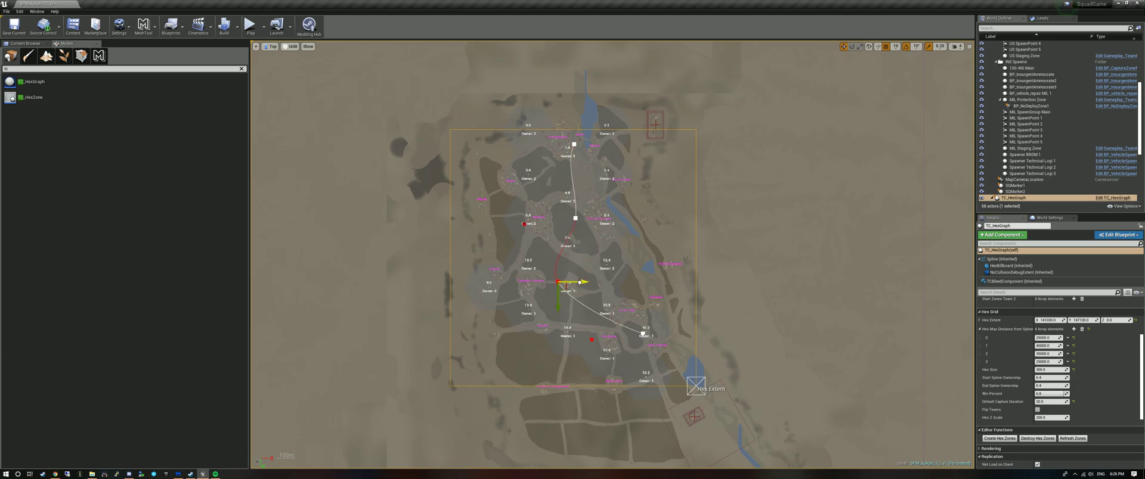
pyautogui.click(1037, 438)
pyautogui.click(999, 438)
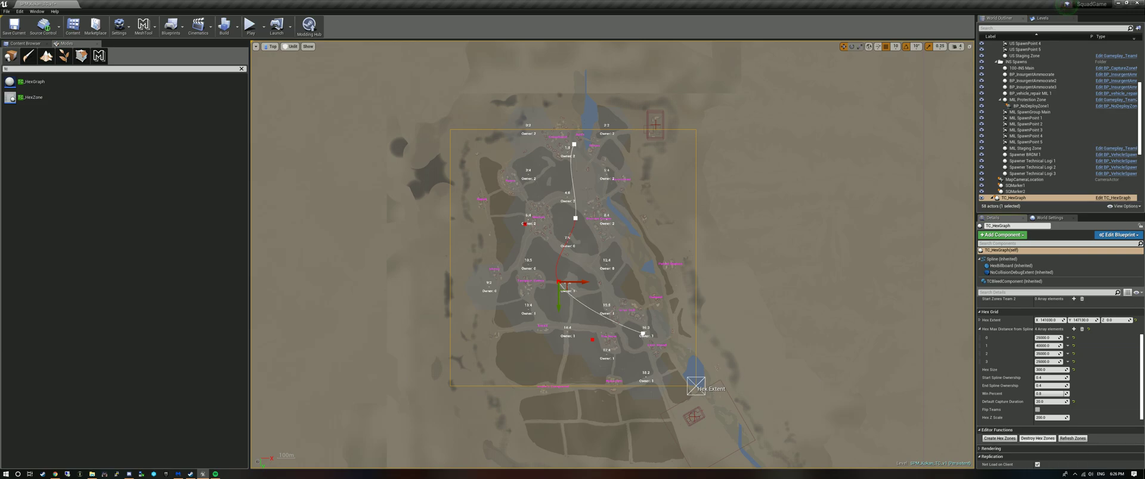
pyautogui.moveTo(580, 282); pyautogui.dragTo(583, 282)
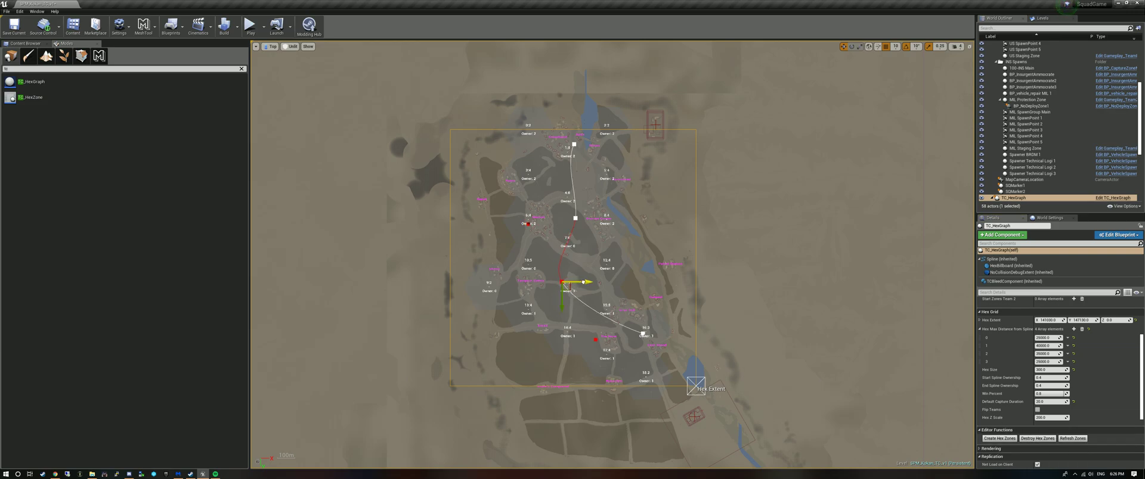
pyautogui.click(1000, 439)
pyautogui.click(573, 145)
pyautogui.moveTo(597, 145)
pyautogui.mouseDown()
pyautogui.moveTo(579, 144)
pyautogui.moveTo(593, 144)
pyautogui.mouseUp()
# - Select the TC_HexGraph actor and move the whole graph slightly west on the map
pyautogui.click(514, 130)
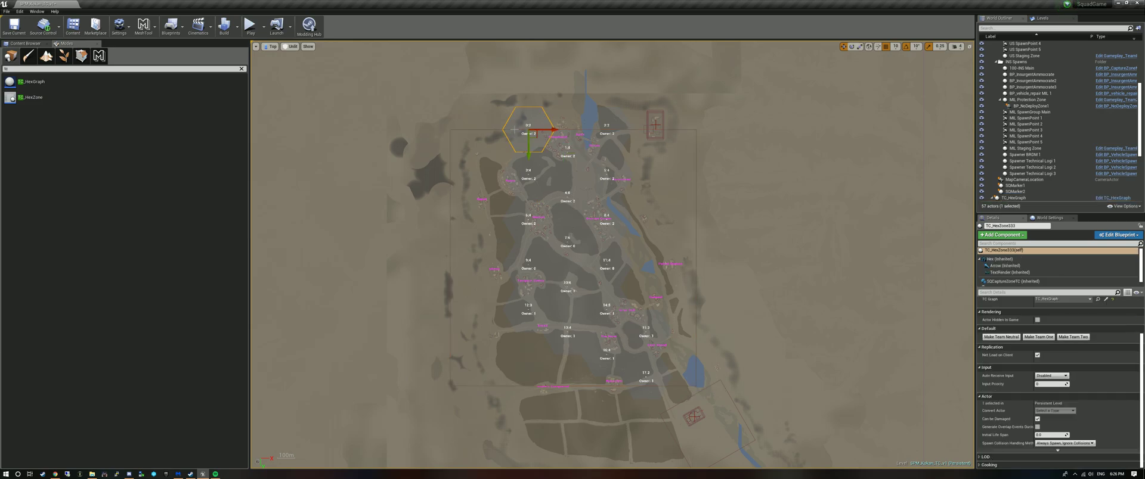
pyautogui.click(499, 130)
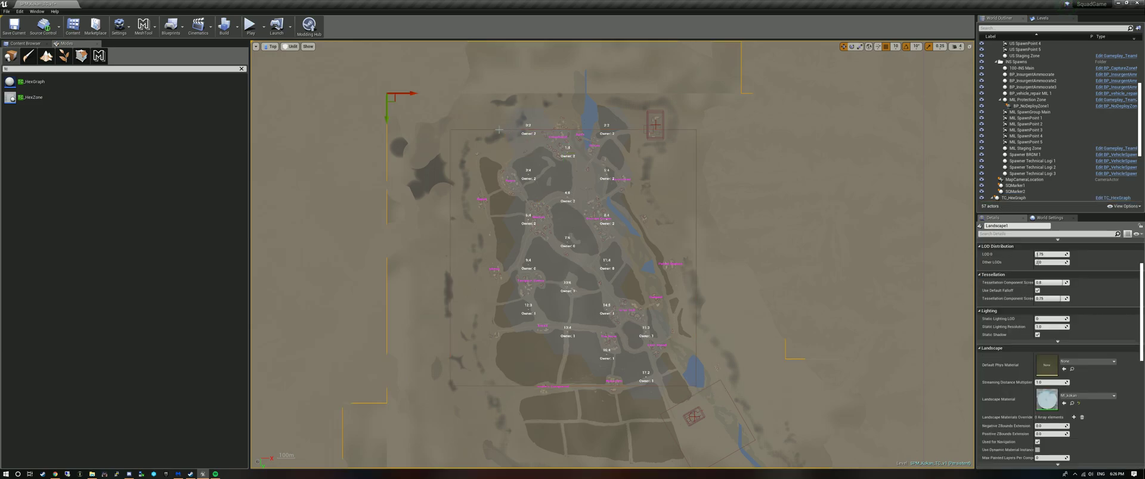
pyautogui.scroll(-1, 1018, 190)
pyautogui.click(1017, 181)
pyautogui.click(1017, 187)
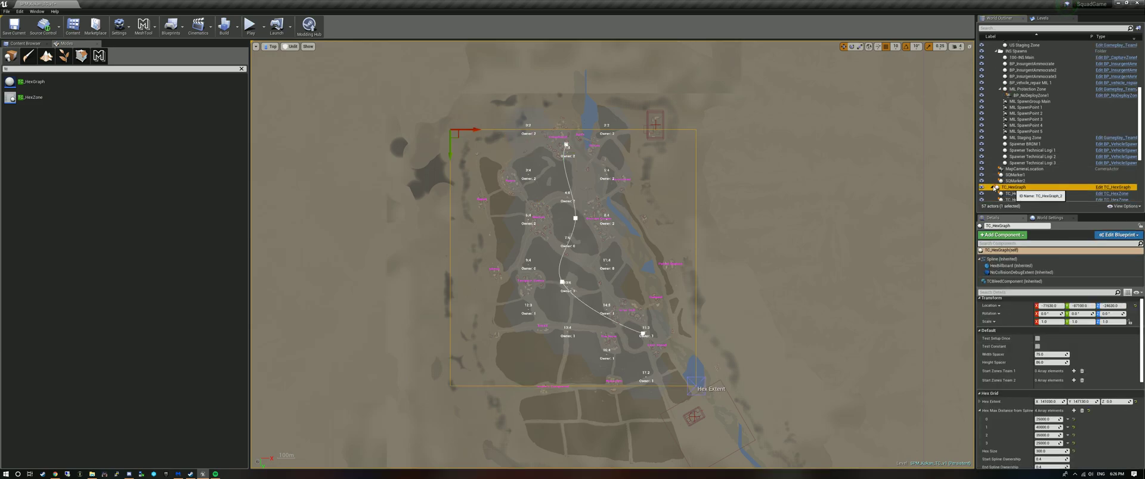
pyautogui.moveTo(475, 129); pyautogui.dragTo(457, 129)
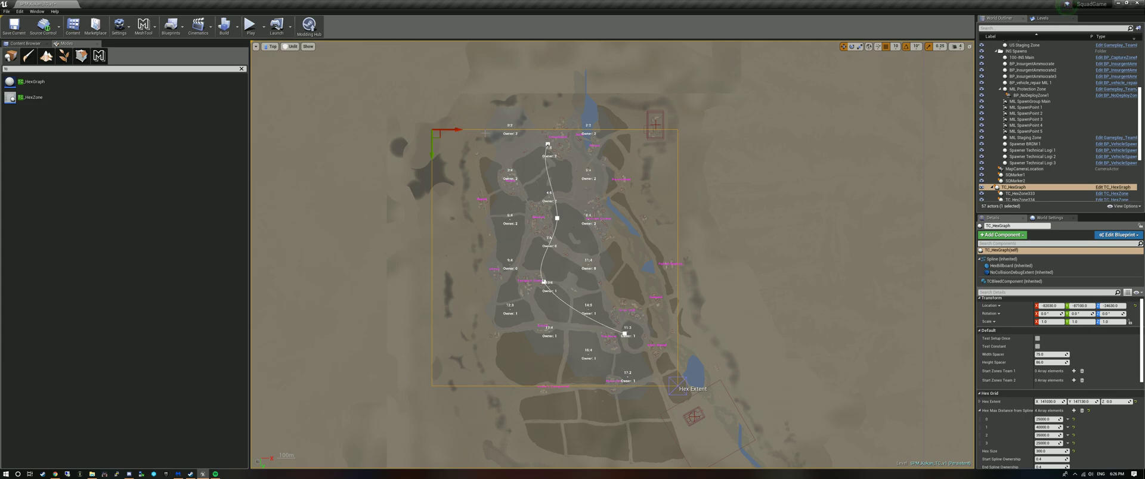
# - Move the spline's northern end point slightly southeast, and destroy and recreate the hex zones
pyautogui.click(547, 145)
pyautogui.moveTo(558, 154); pyautogui.dragTo(565, 164)
pyautogui.scroll(-1, 1115, 363)
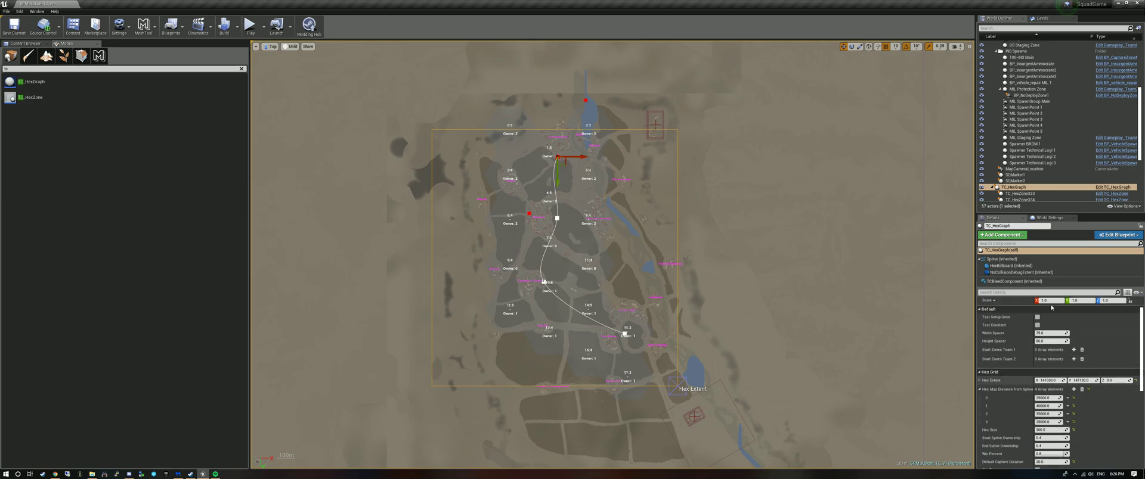
pyautogui.scroll(-7, 1062, 389)
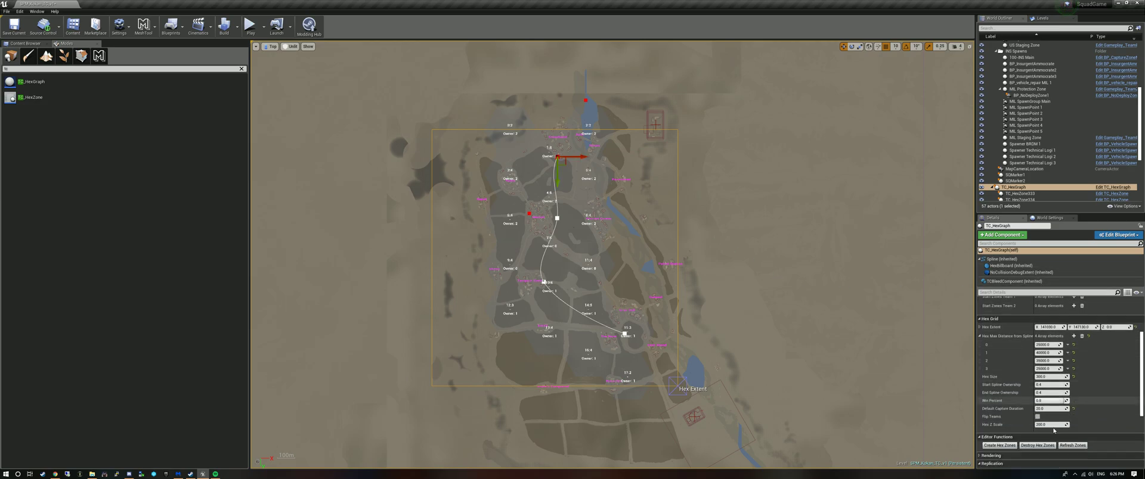
pyautogui.click(1038, 425)
pyautogui.click(1002, 425)
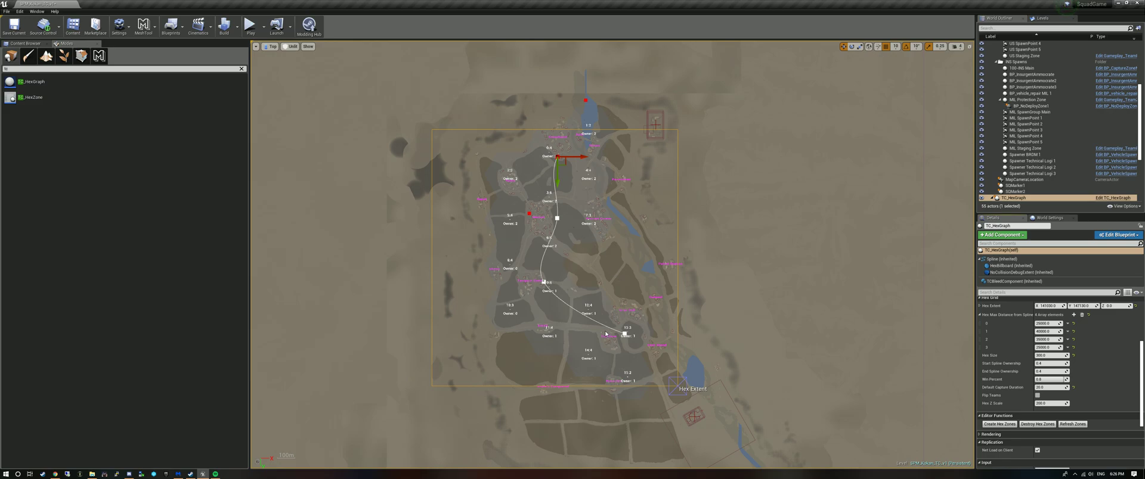
# - Reselect TC_HexGraph, shift the whole graph slightly north, and check the hex zones against the named map locations
pyautogui.scroll(2, 605, 334)
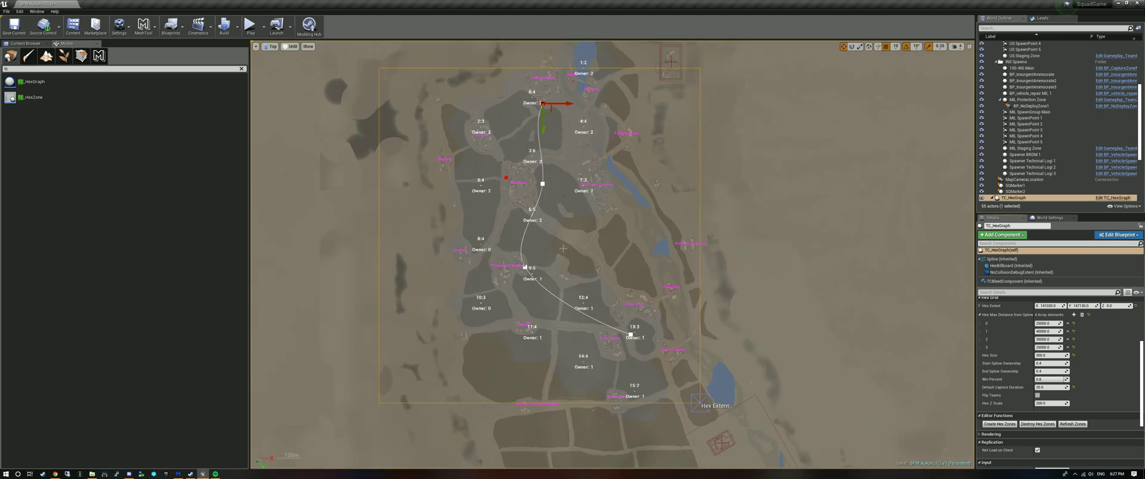
pyautogui.scroll(2, 532, 256)
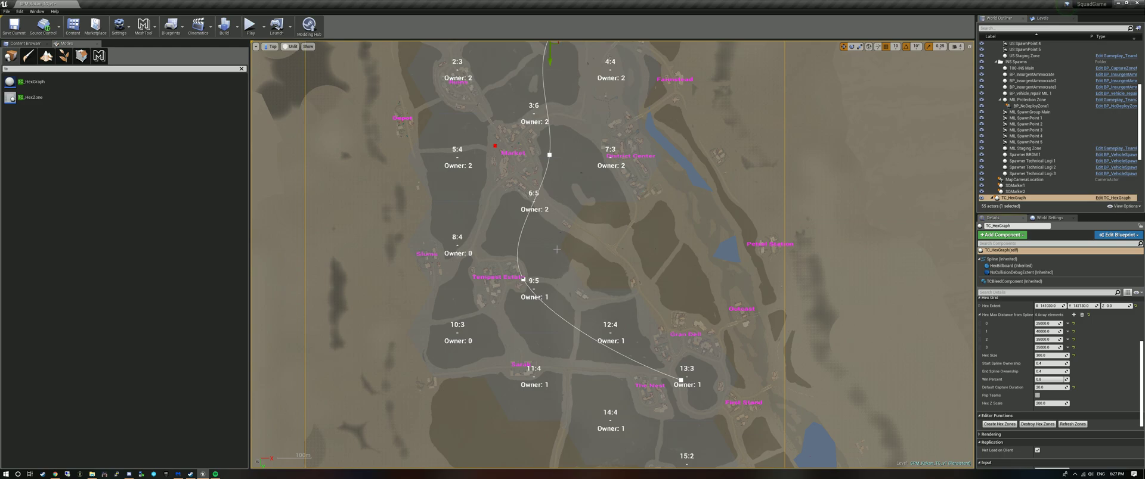
pyautogui.scroll(-1, 622, 252)
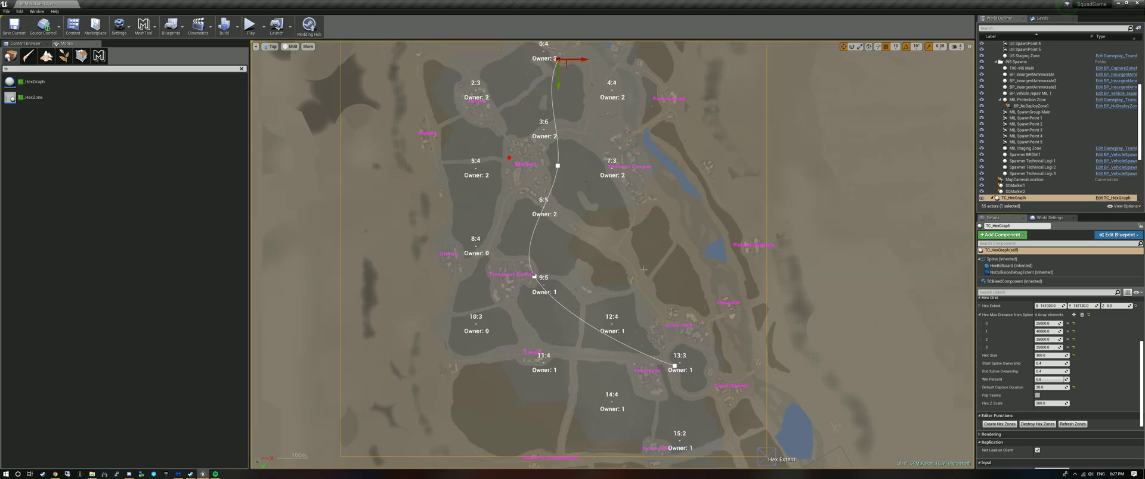
pyautogui.scroll(-2, 638, 259)
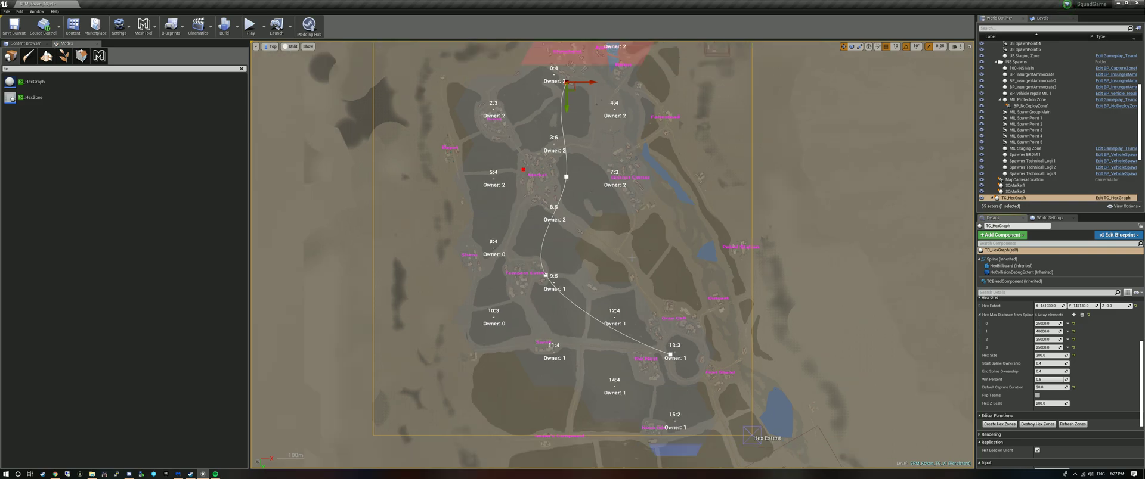
pyautogui.moveTo(660, 218); pyautogui.dragTo(658, 248, button='right')
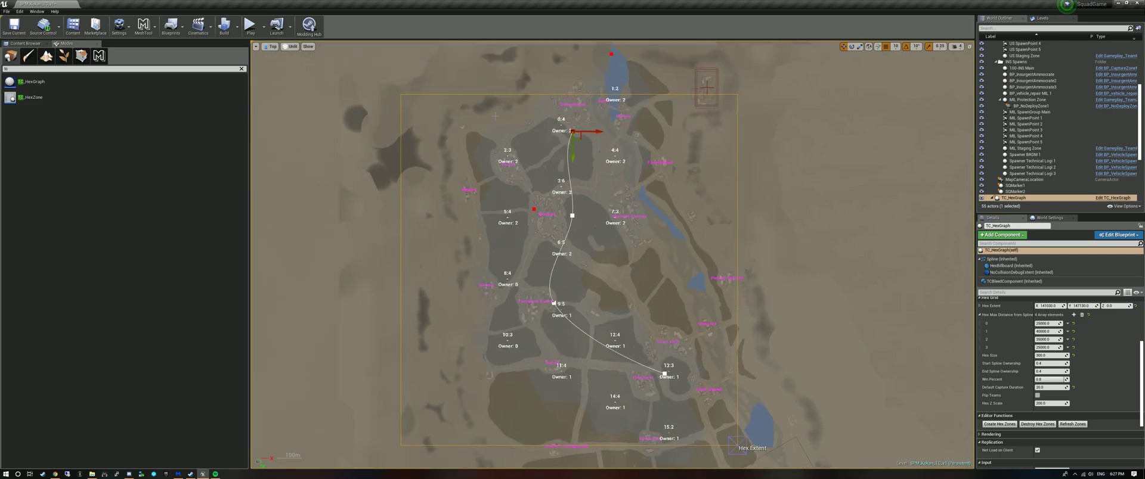
pyautogui.click(403, 95)
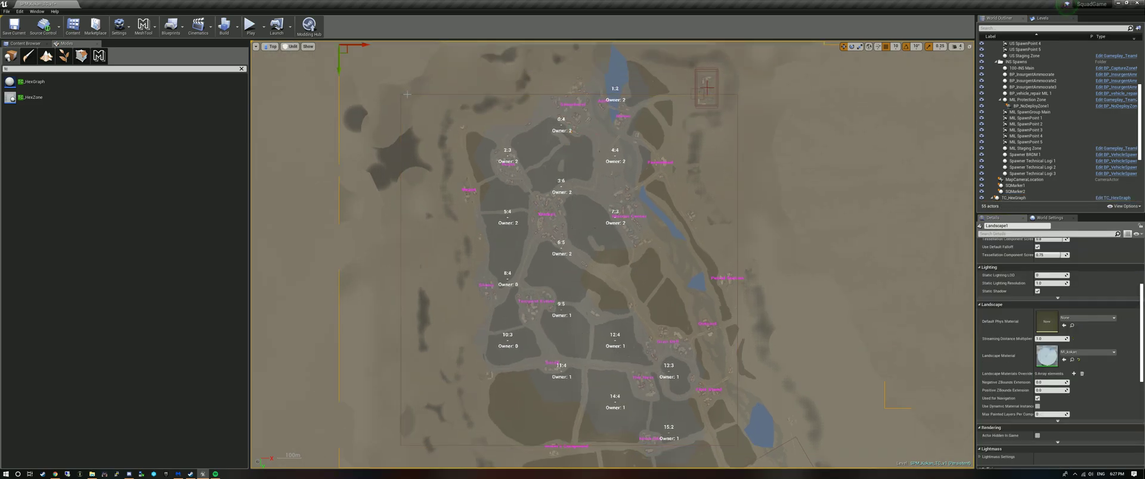
pyautogui.click(1014, 197)
pyautogui.moveTo(398, 115); pyautogui.dragTo(401, 98)
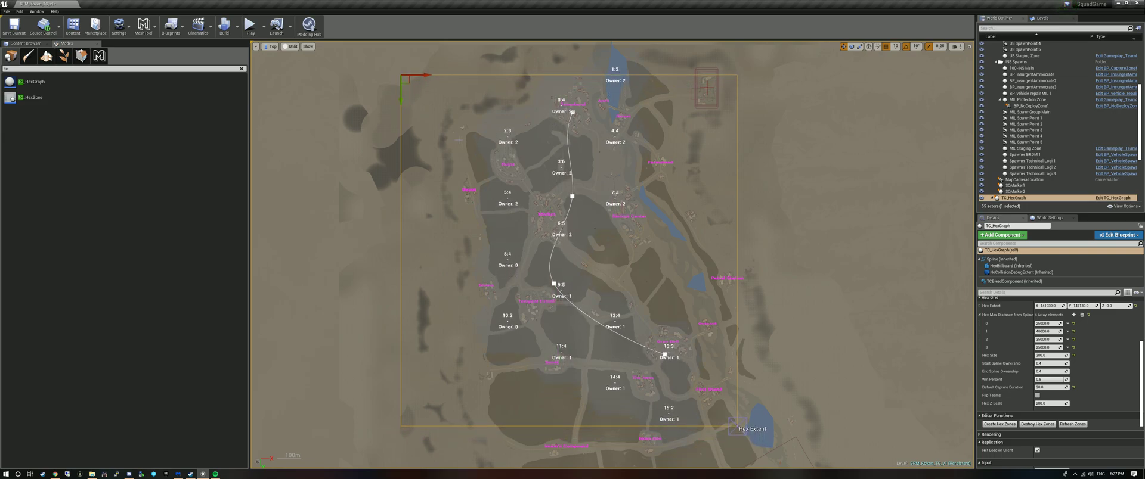
pyautogui.moveTo(612, 255); pyautogui.dragTo(597, 213, button='right')
pyautogui.scroll(5, 532, 269)
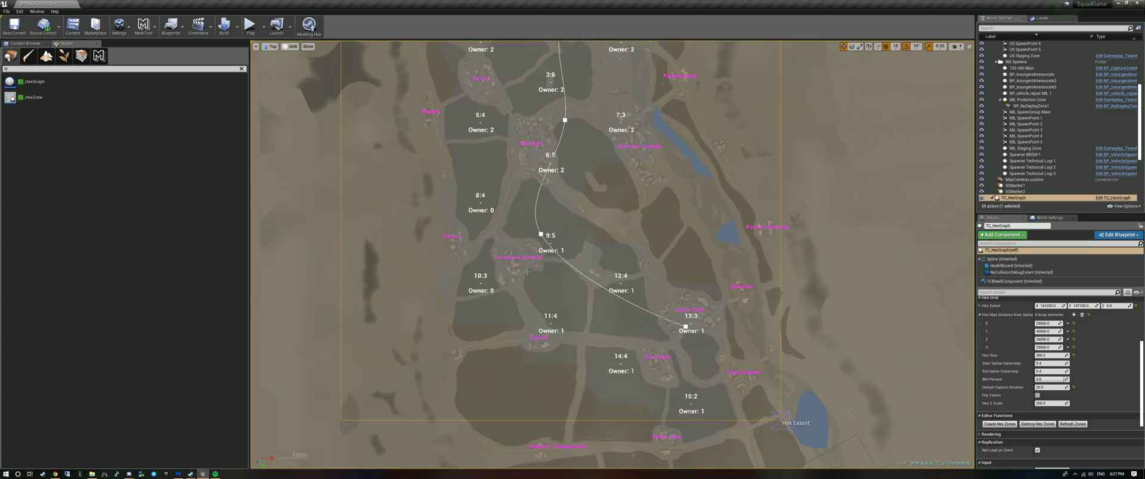
pyautogui.scroll(-3, 531, 270)
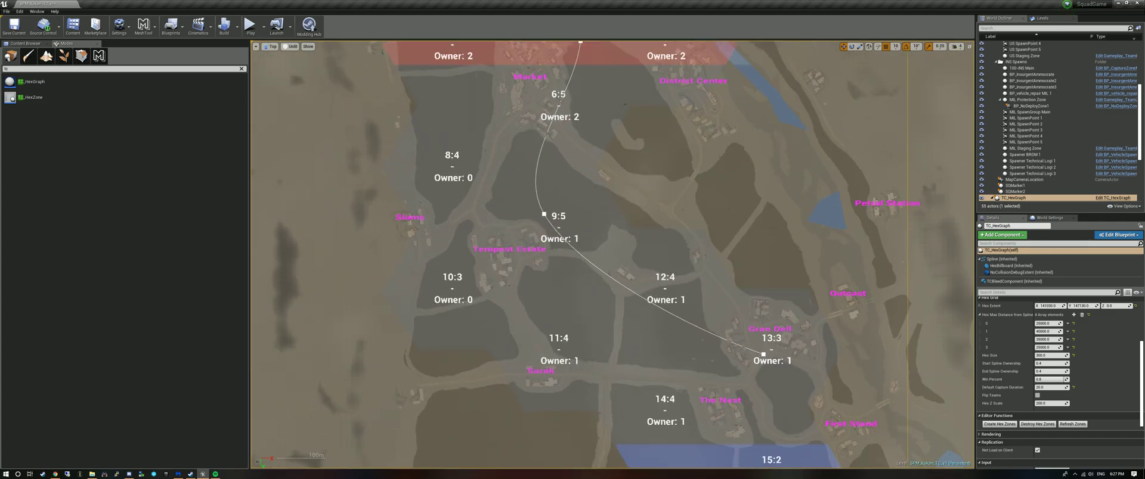
# - Move the whole TC_HexGraph slightly east on the map and check the hex zones against the named locations
pyautogui.moveTo(716, 187); pyautogui.dragTo(641, 254, button='right')
pyautogui.scroll(-1, 690, 215)
pyautogui.scroll(-1, 665, 247)
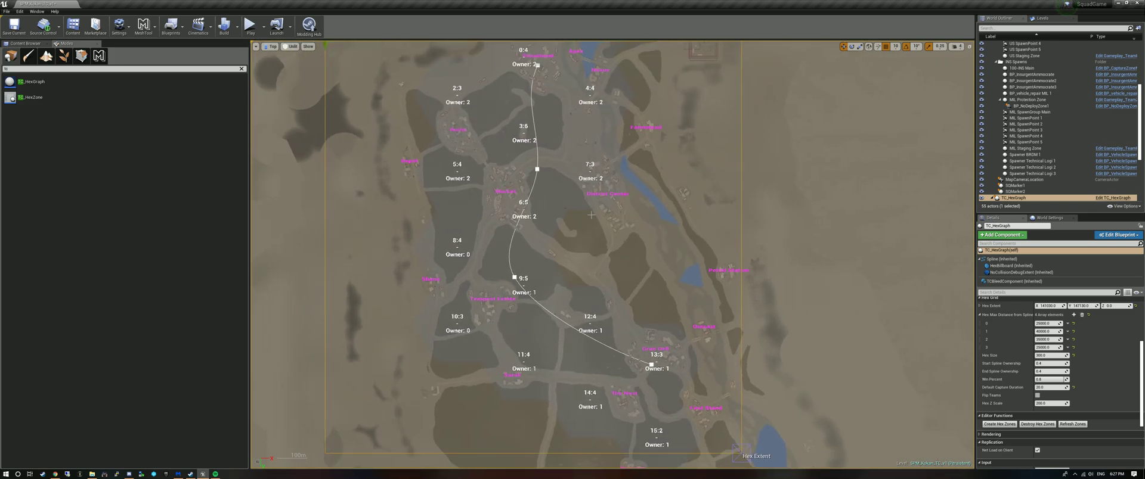
pyautogui.scroll(-1, 579, 186)
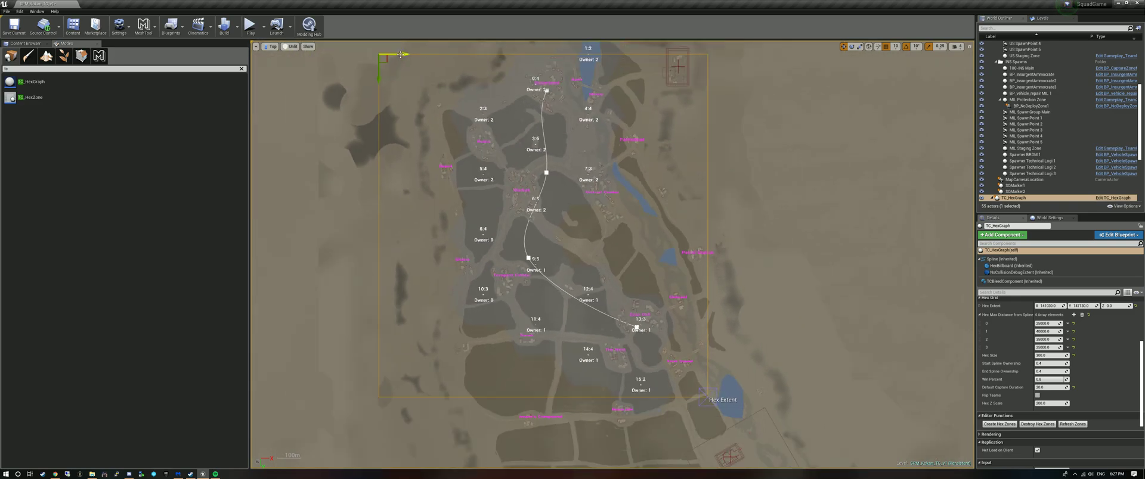
pyautogui.moveTo(400, 54); pyautogui.dragTo(412, 54)
pyautogui.scroll(2, 502, 304)
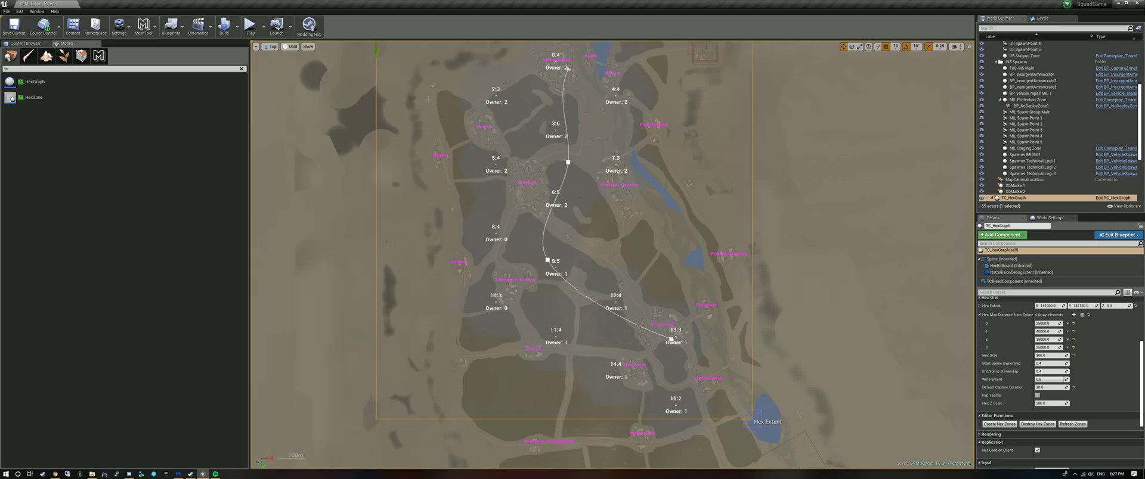
pyautogui.scroll(1, 526, 314)
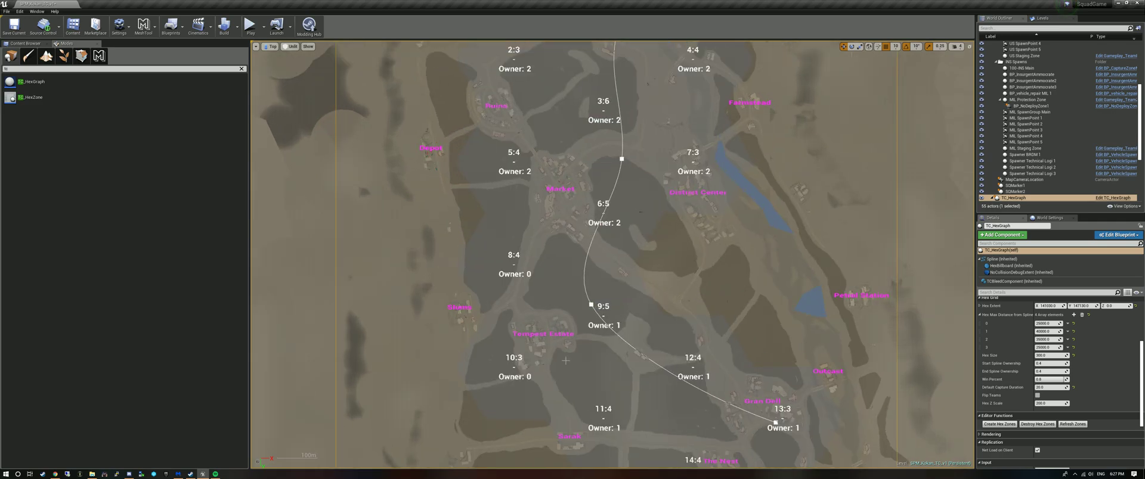
# - Shift the whole hex graph slightly northeast on the map
pyautogui.scroll(-3, 565, 360)
pyautogui.moveTo(537, 198); pyautogui.dragTo(534, 201, button='right')
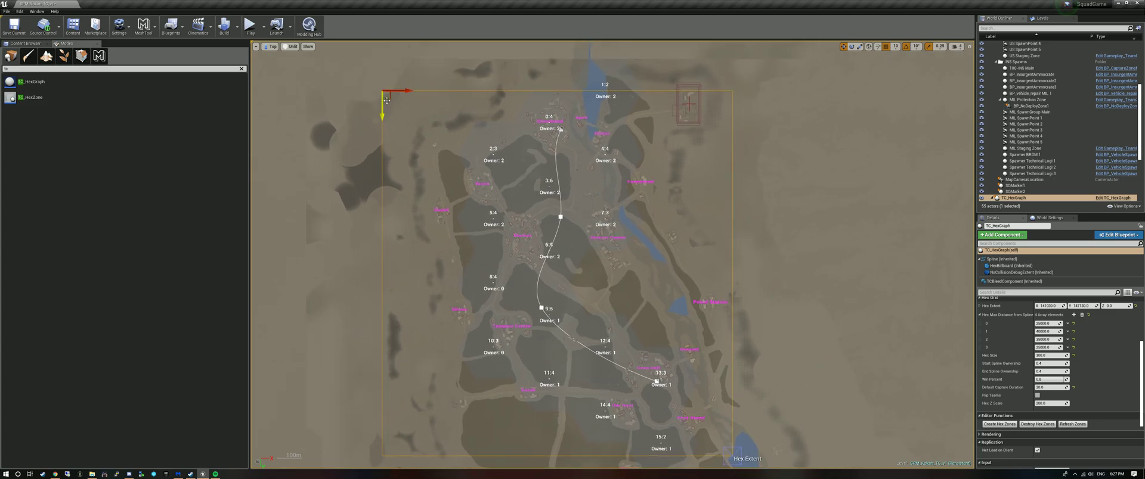
pyautogui.moveTo(388, 96); pyautogui.dragTo(401, 83)
pyautogui.scroll(-2, 607, 160)
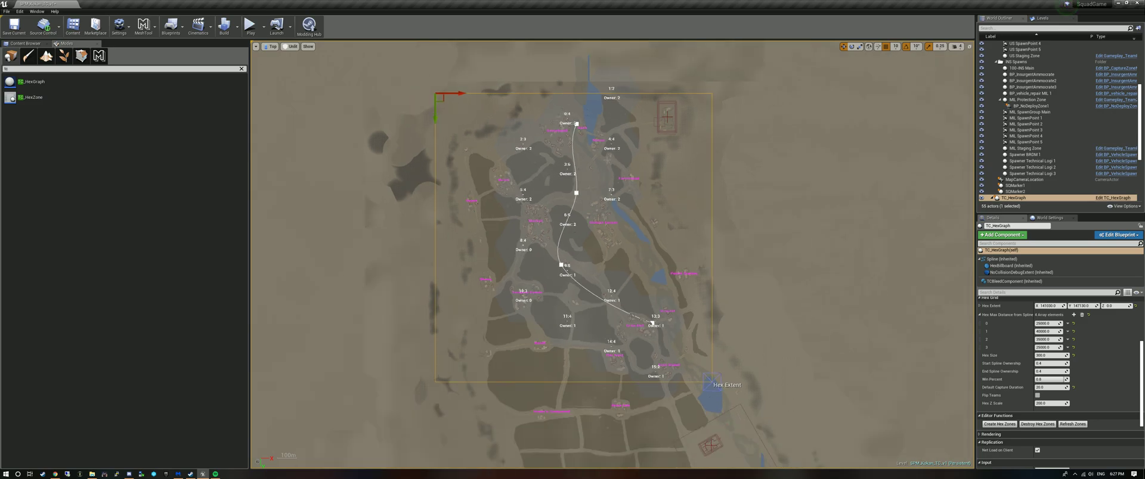
# - Move the spline's northern end point southeast and the second spline point a little south
pyautogui.click(577, 125)
pyautogui.moveTo(582, 132); pyautogui.dragTo(595, 162)
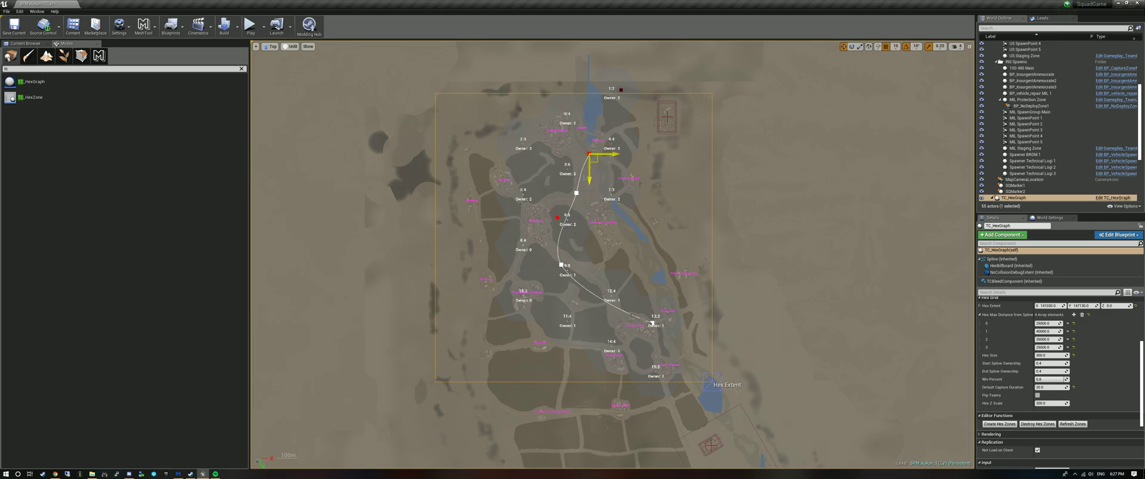
pyautogui.click(576, 193)
pyautogui.moveTo(582, 200); pyautogui.dragTo(582, 218)
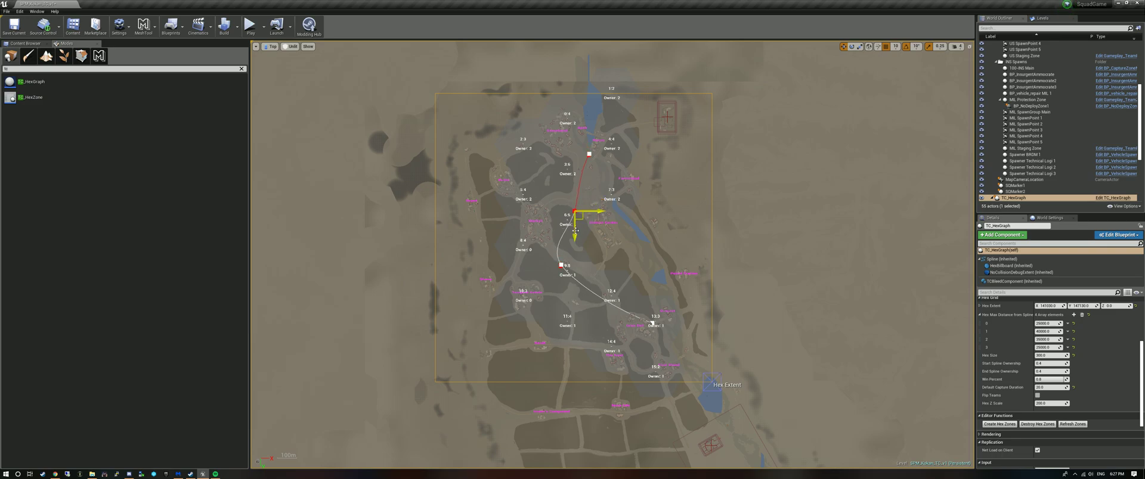
# - Move the third spline point southeast and pull the spline's southern end point west
pyautogui.click(560, 265)
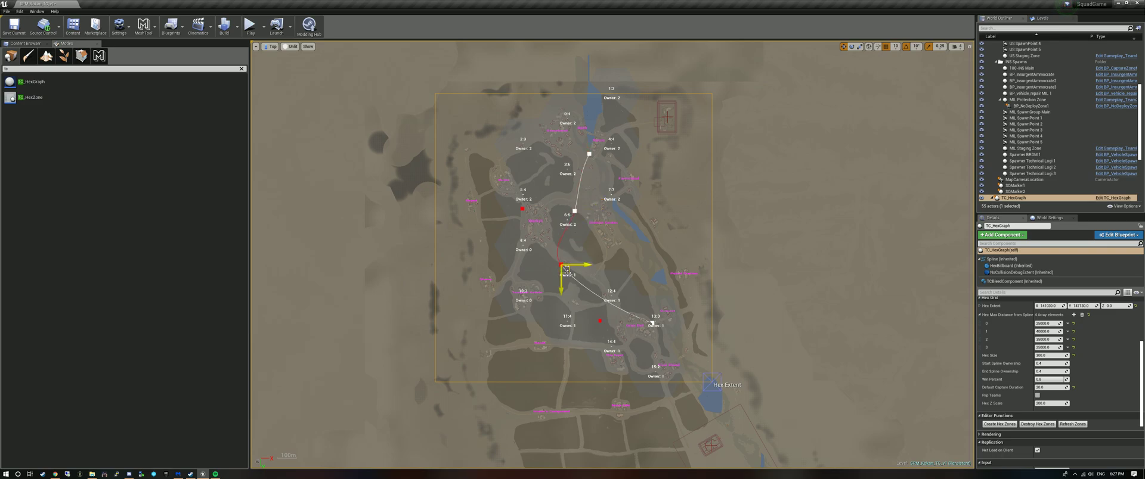
pyautogui.moveTo(567, 270); pyautogui.dragTo(577, 288)
pyautogui.click(653, 323)
pyautogui.moveTo(659, 329); pyautogui.dragTo(622, 332)
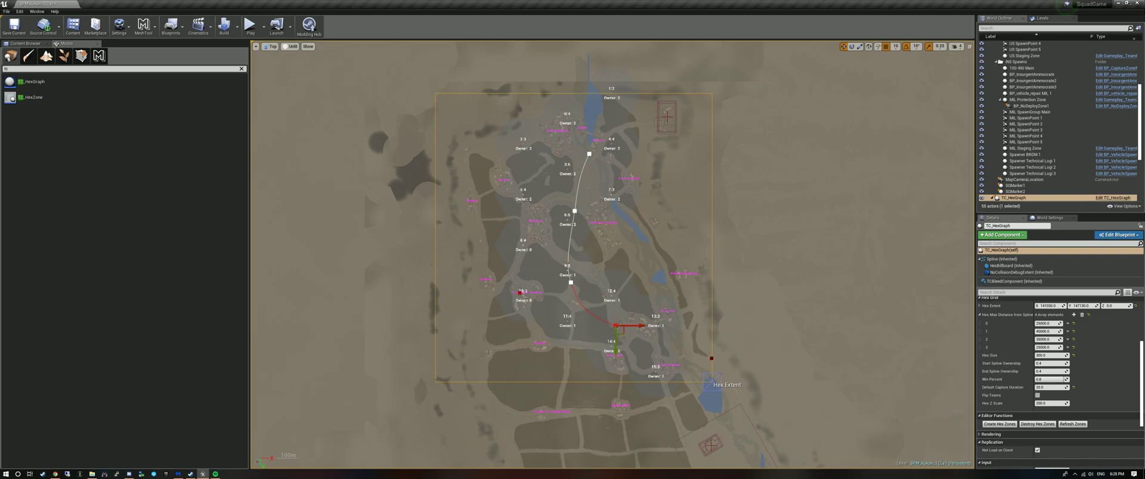
# - Destroy and recreate the hex zones for the reshaped spline, and inspect the new layout over the map
pyautogui.click(1037, 425)
pyautogui.click(1003, 425)
pyautogui.scroll(1, 613, 207)
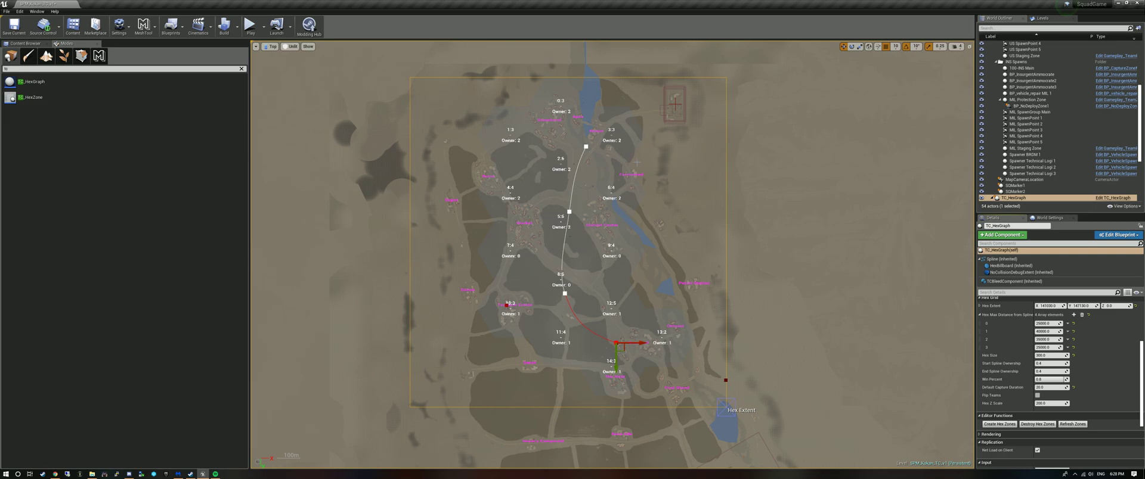
pyautogui.scroll(2, 517, 326)
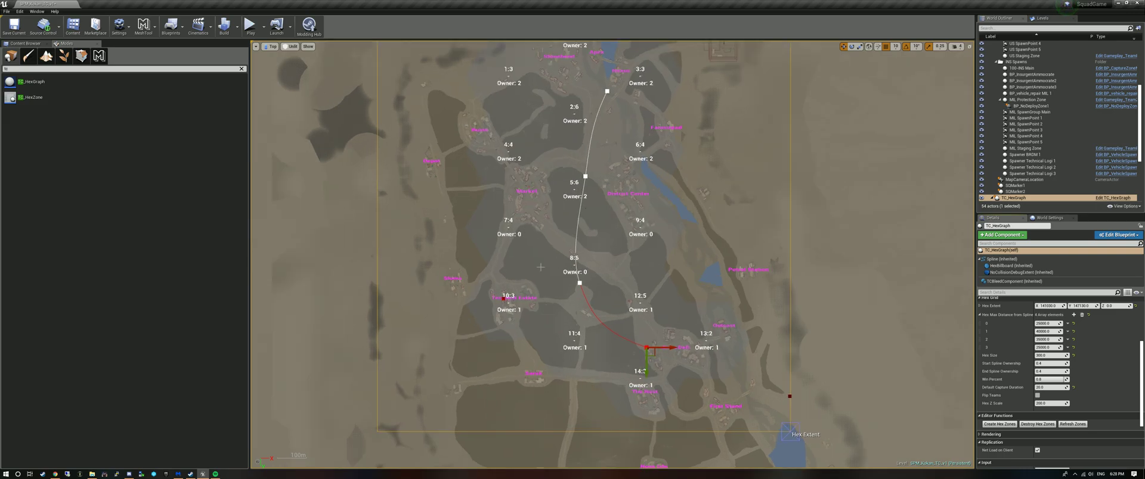
pyautogui.scroll(2, 503, 196)
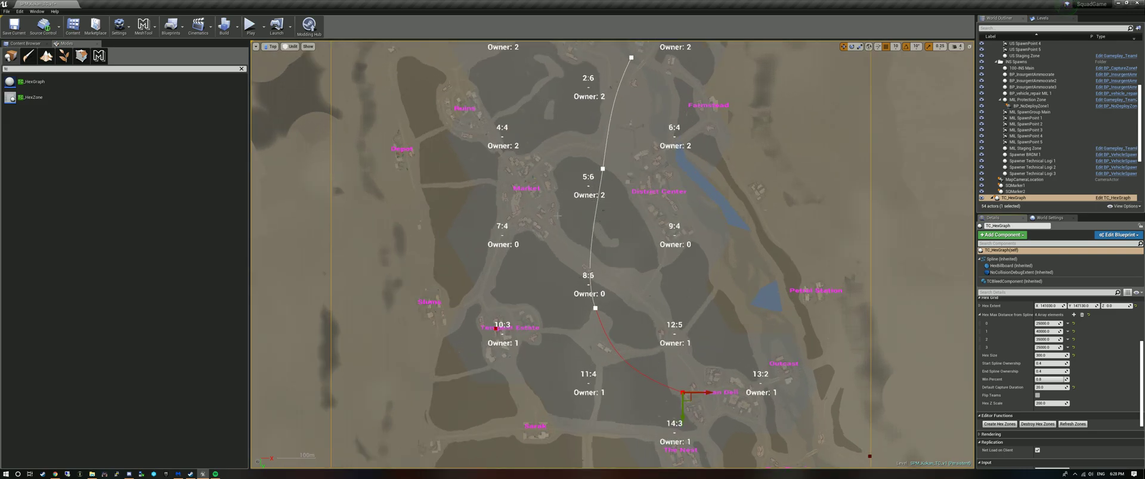
pyautogui.scroll(-2, 580, 212)
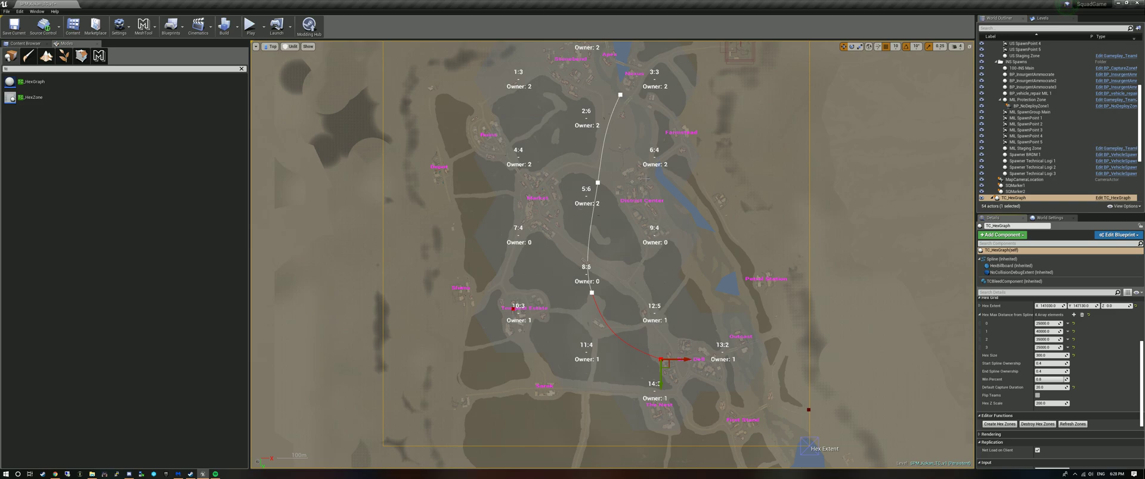
pyautogui.scroll(-2, 795, 197)
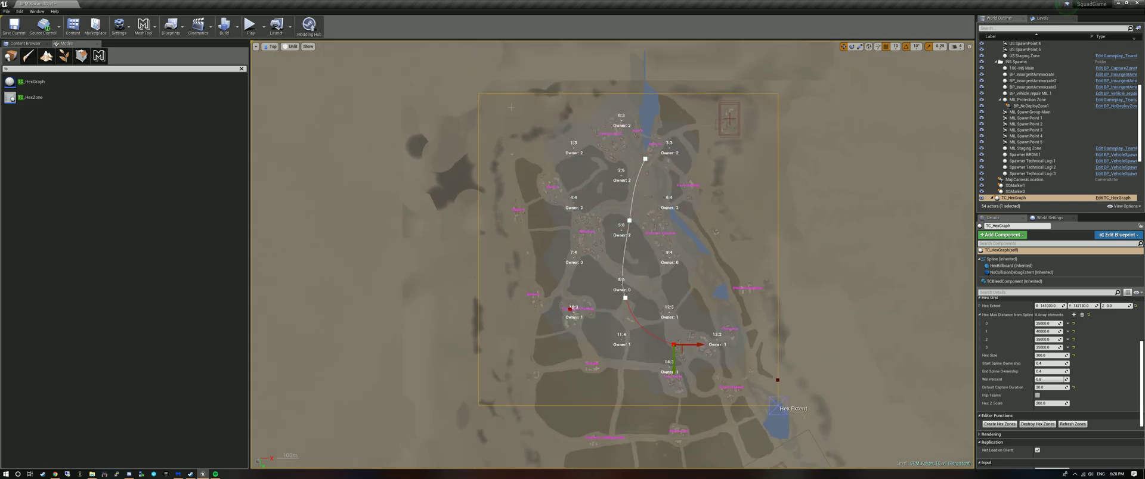
# - Reselect the TC_HexGraph actor and move the whole graph slightly north and a touch east
pyautogui.click(1024, 192)
pyautogui.click(1023, 198)
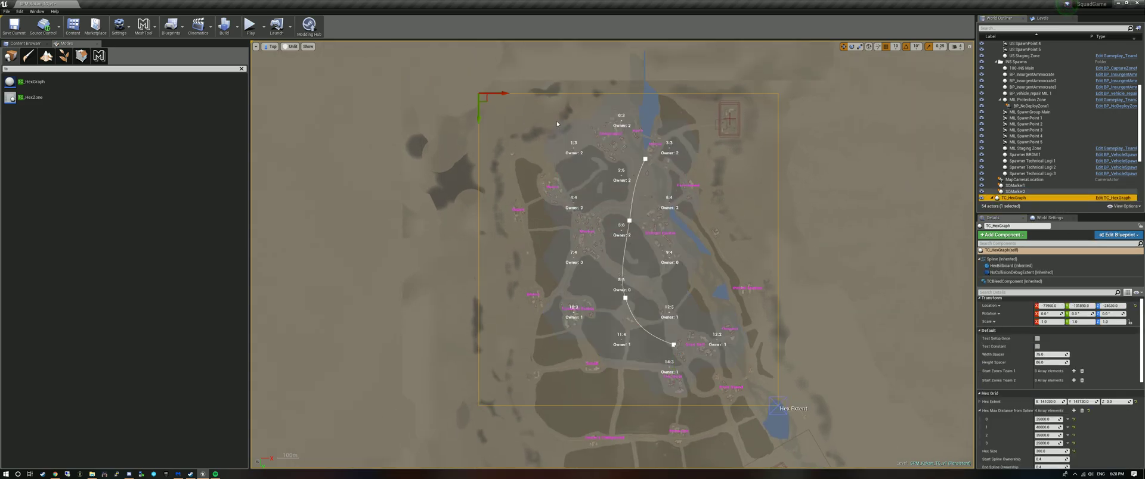
pyautogui.moveTo(485, 100); pyautogui.dragTo(489, 91)
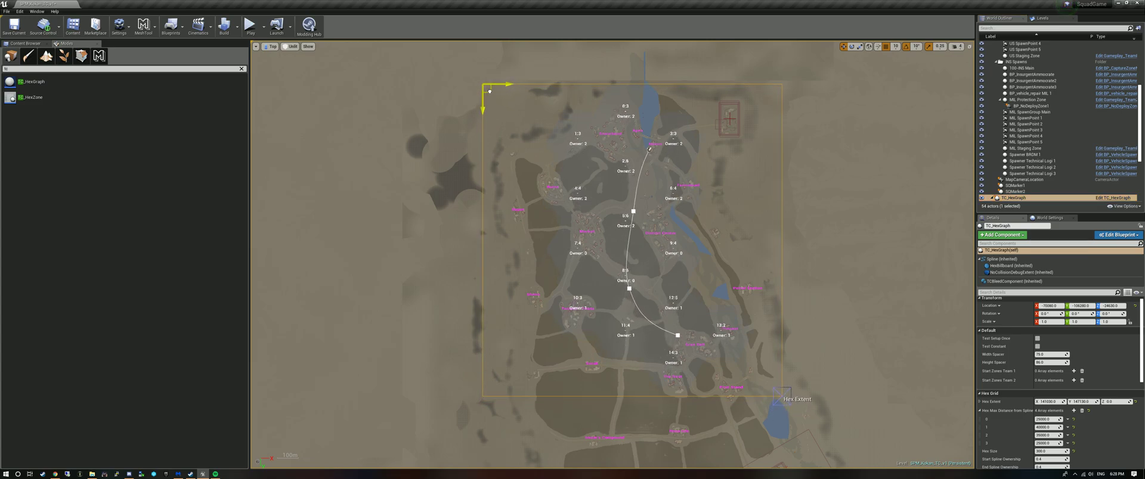
# - Examine how the hex zones line up with named locations such as Ruins, Market, District Center and Farmstead
pyautogui.scroll(4, 567, 207)
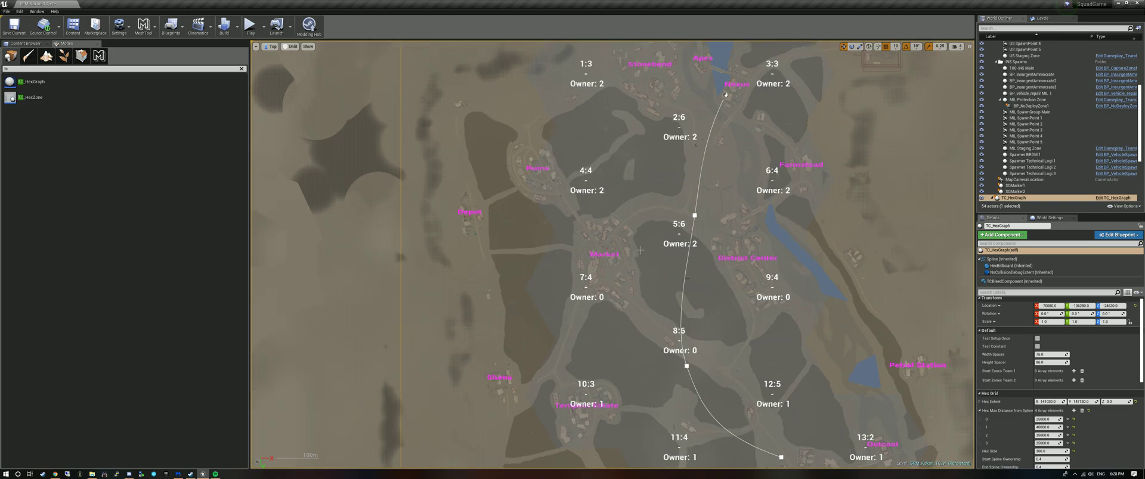
pyautogui.scroll(-3, 639, 251)
pyautogui.scroll(2, 656, 337)
pyautogui.scroll(-2, 833, 219)
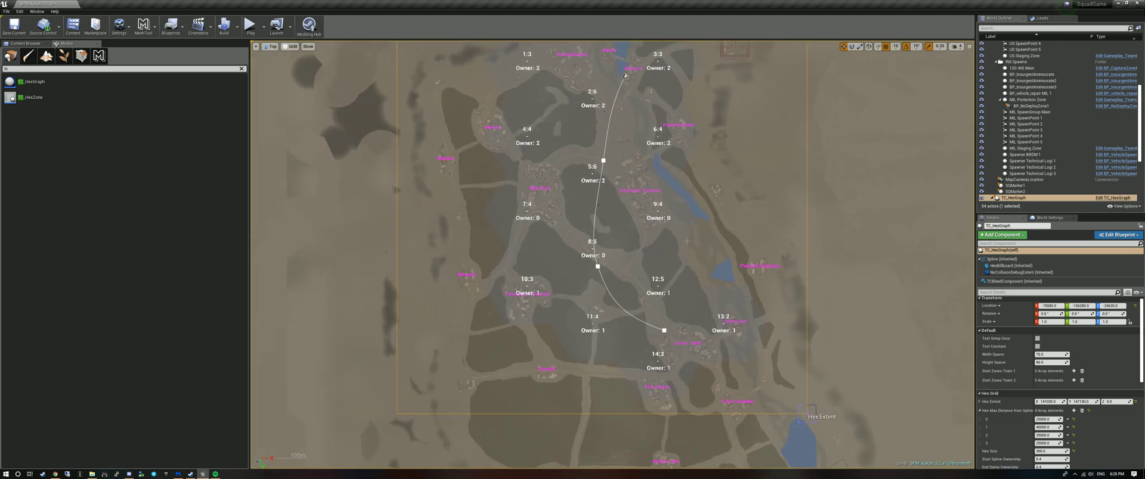
pyautogui.scroll(1, 611, 333)
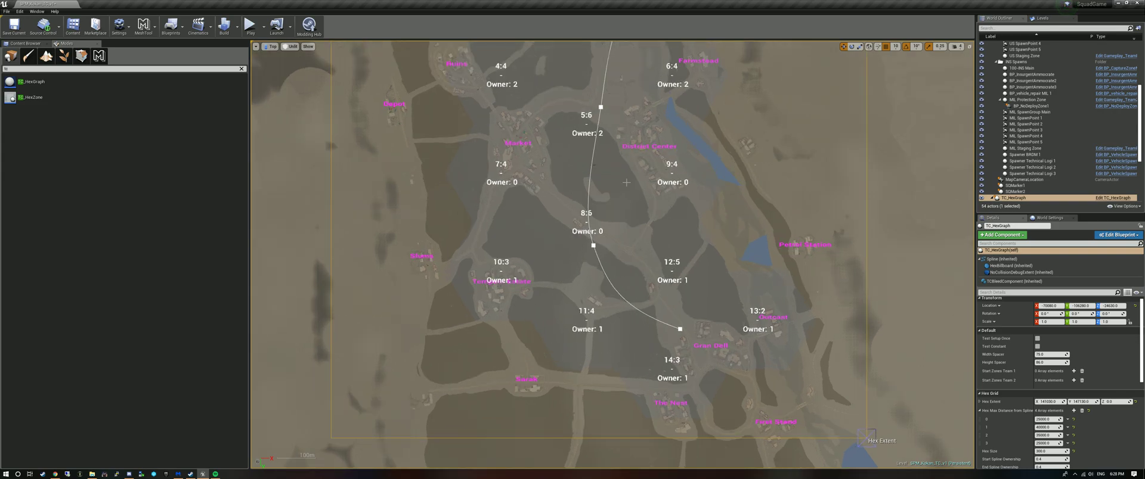
pyautogui.scroll(-3, 723, 261)
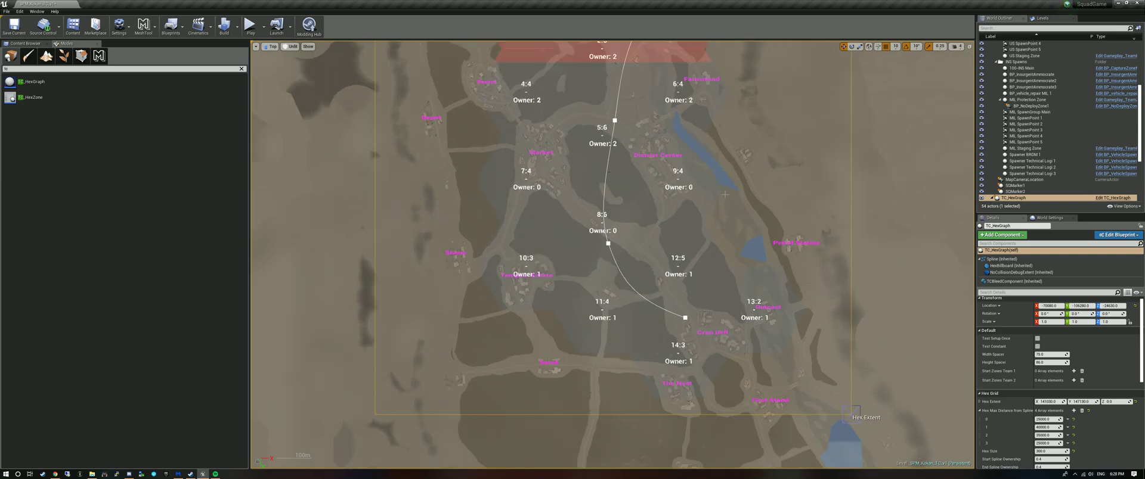
pyautogui.scroll(2, 756, 93)
pyautogui.scroll(1, 571, 192)
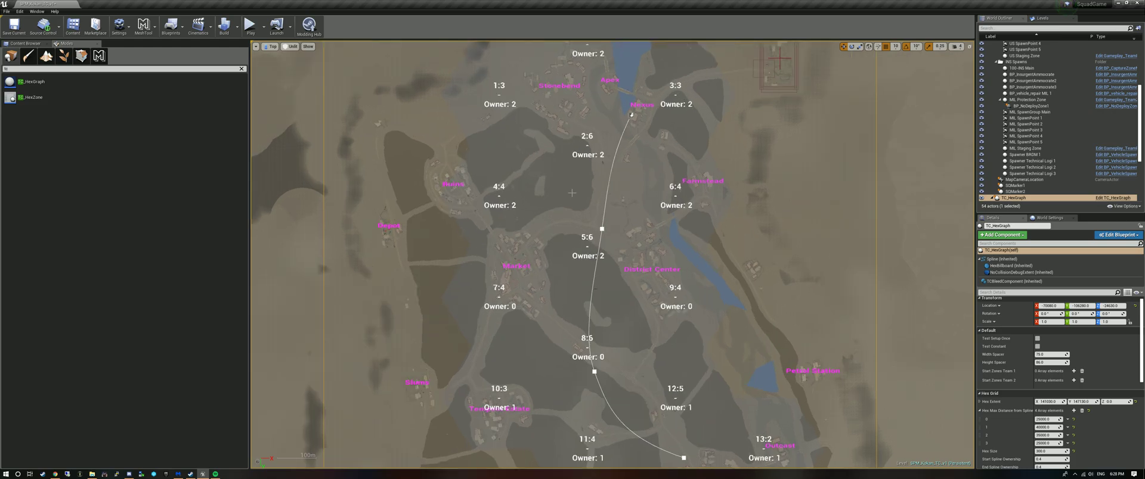
pyautogui.scroll(2, 690, 271)
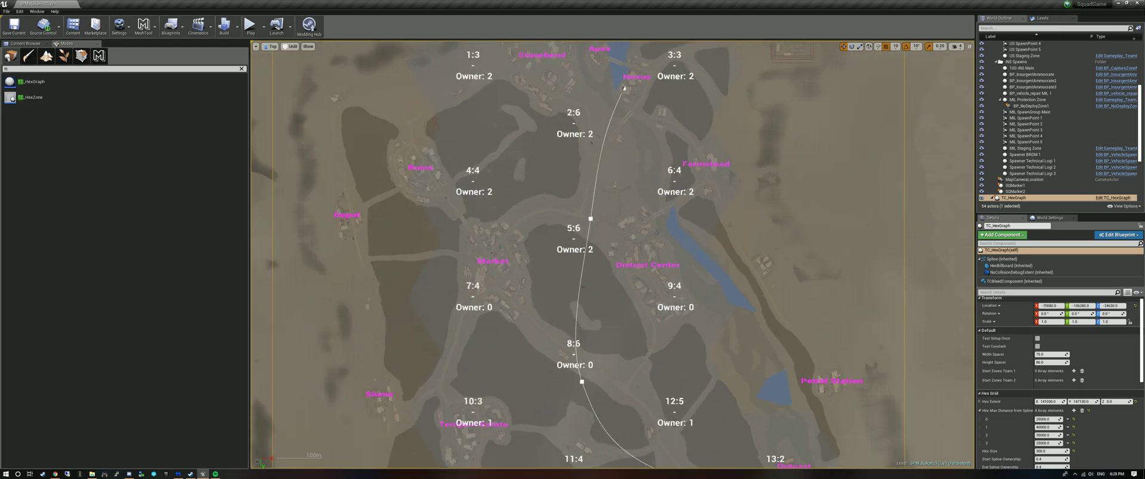
pyautogui.scroll(-3, 680, 226)
pyautogui.scroll(2, 765, 245)
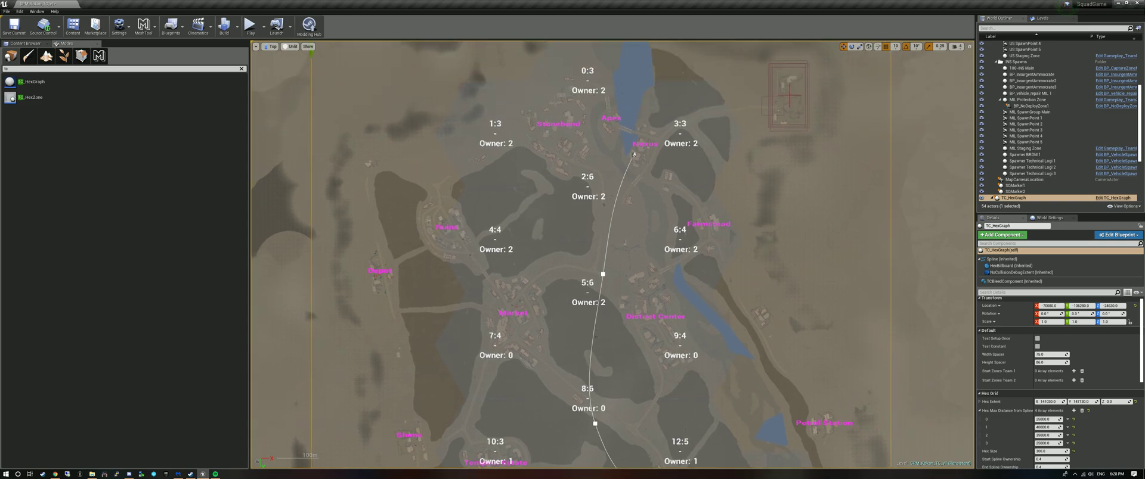
pyautogui.scroll(2, 568, 130)
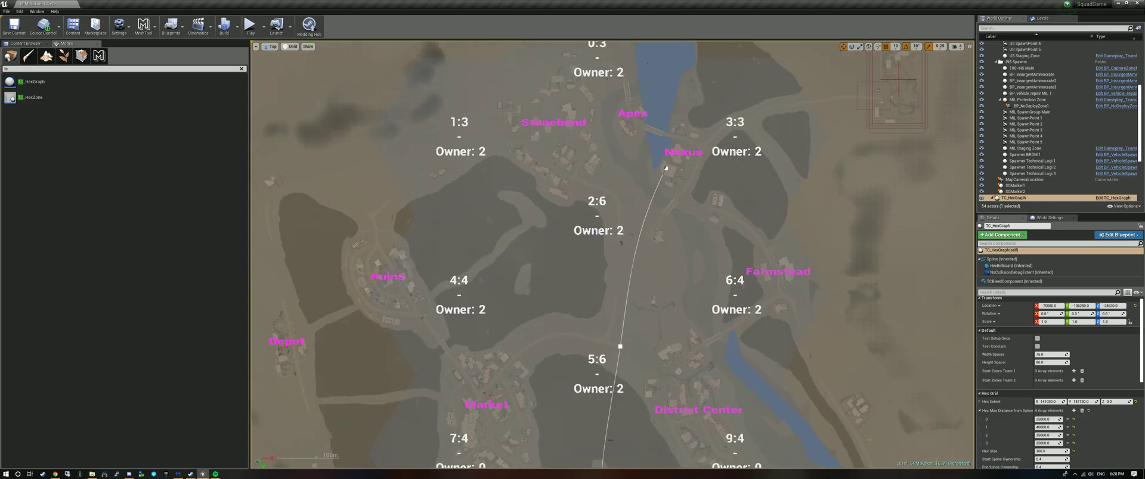
pyautogui.scroll(-1, 657, 149)
pyautogui.scroll(-2, 637, 228)
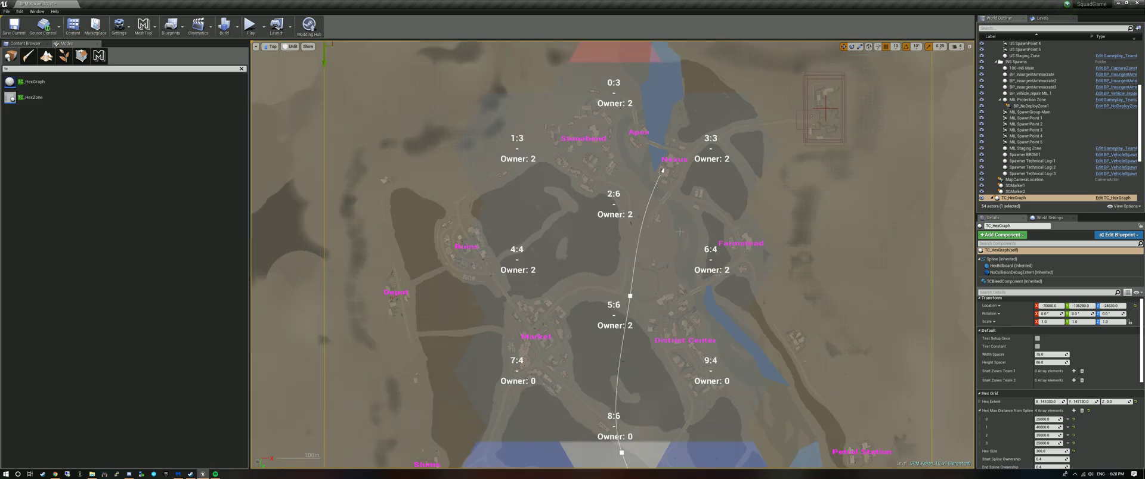
# - Examine how the southern and eastern hex zones cover the named locations near the spline's southern end
pyautogui.moveTo(784, 251); pyautogui.dragTo(602, 88, button='right')
pyautogui.scroll(-1, 746, 196)
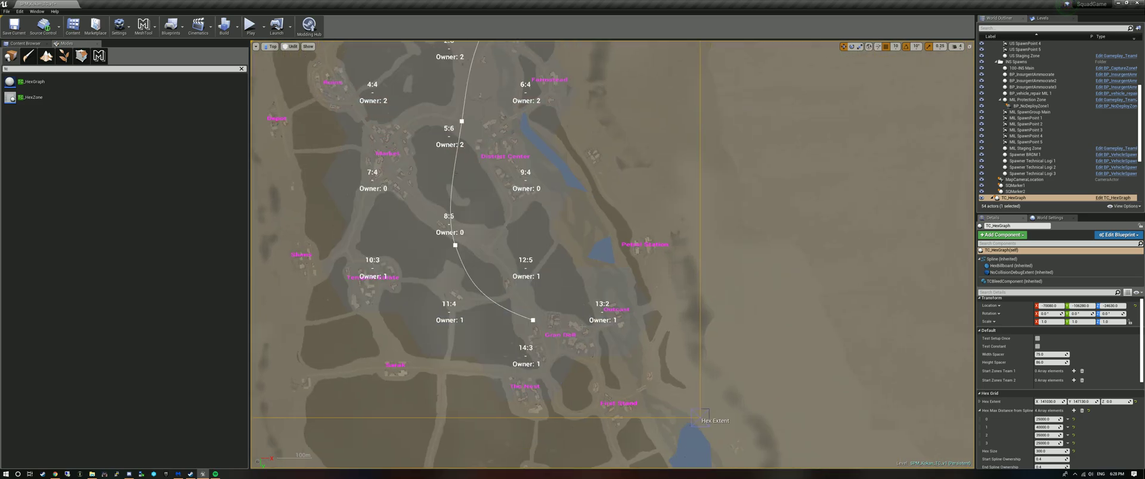
pyautogui.scroll(1, 566, 335)
pyautogui.scroll(-1, 492, 298)
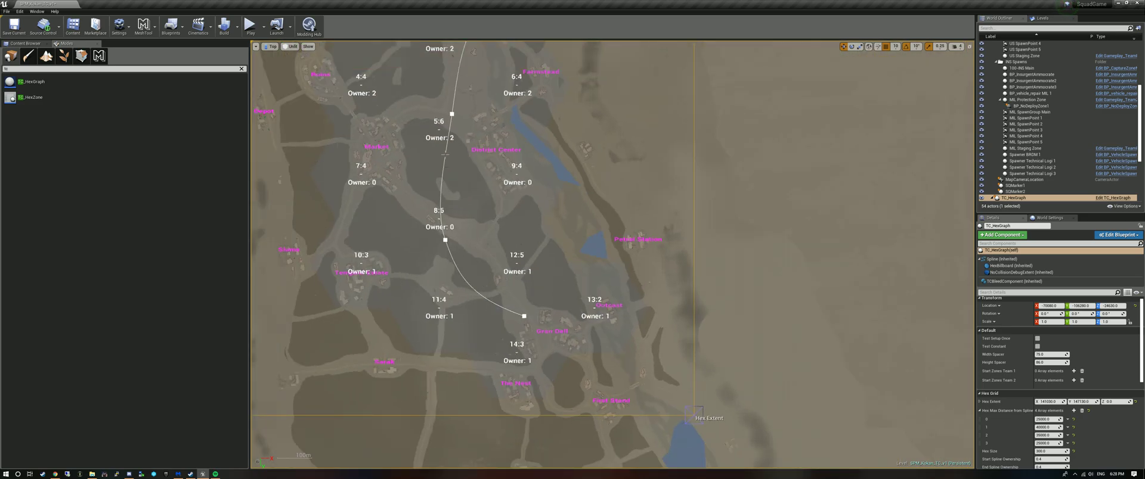
pyautogui.moveTo(564, 384); pyautogui.dragTo(589, 321, button='right')
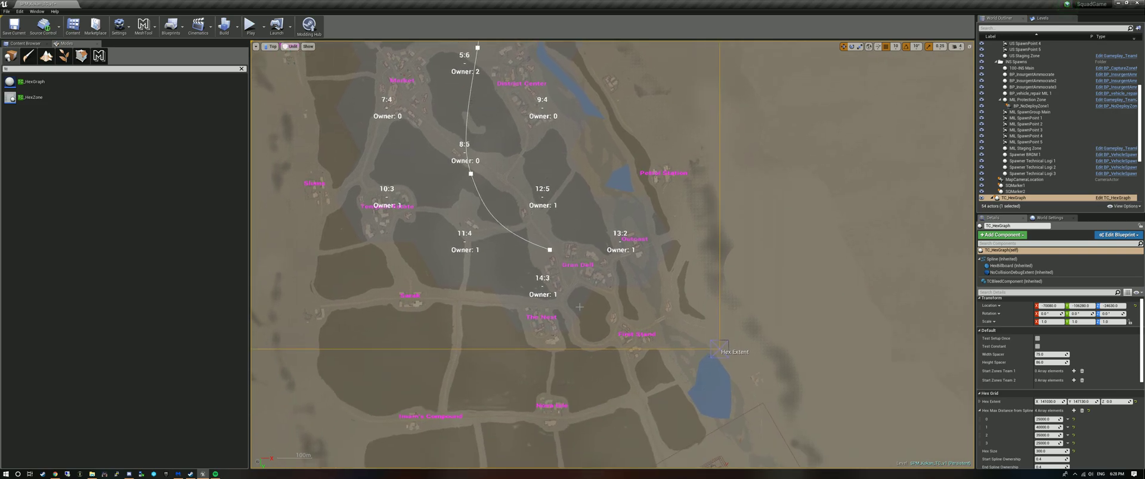
pyautogui.scroll(3, 566, 298)
pyautogui.scroll(-3, 637, 257)
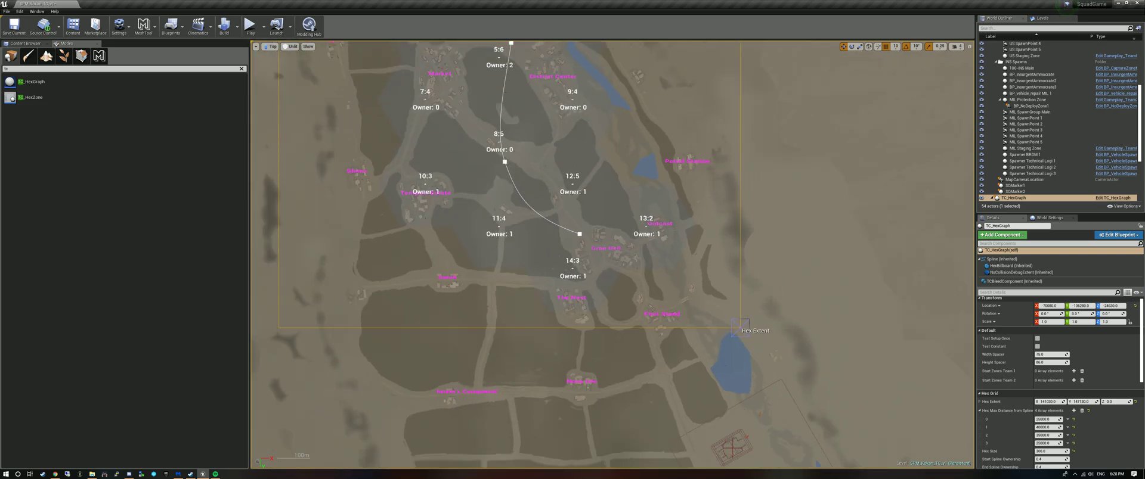
# - Move the spline's northern end point west and shift its upper tangent handle west as well
pyautogui.scroll(-1, 635, 177)
pyautogui.moveTo(635, 177); pyautogui.dragTo(628, 226, button='right')
pyautogui.scroll(-1, 628, 226)
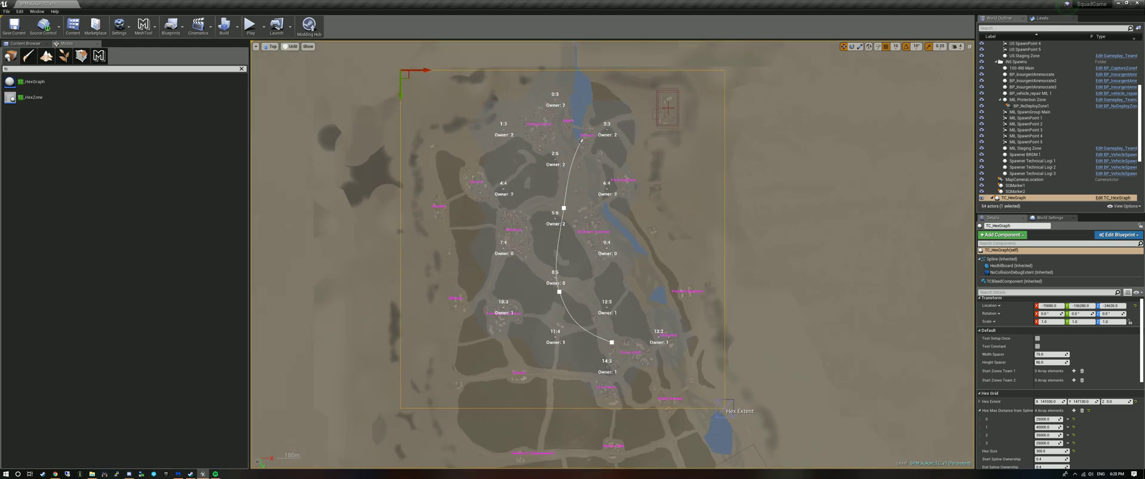
pyautogui.click(581, 139)
pyautogui.moveTo(590, 147); pyautogui.dragTo(562, 142)
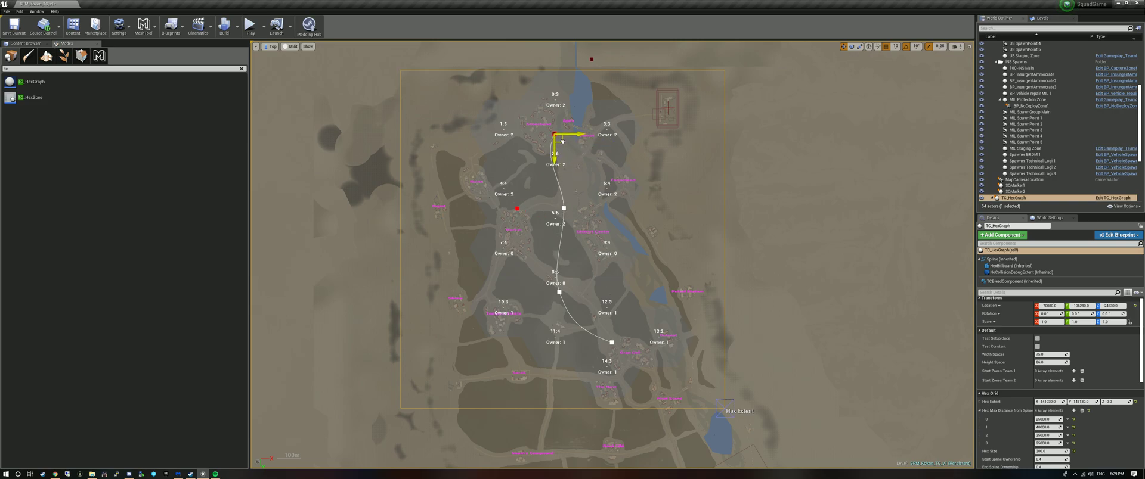
pyautogui.click(592, 59)
pyautogui.moveTo(600, 65); pyautogui.dragTo(577, 59)
# - Destroy and recreate the hex zones, and nudge the spline's northern end point slightly southwest
pyautogui.scroll(-4, 1030, 438)
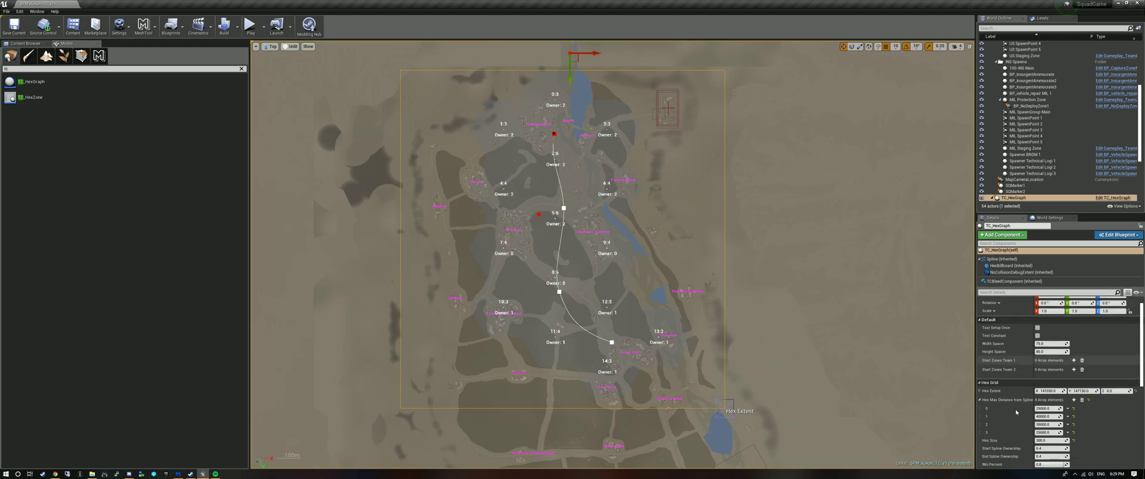
pyautogui.click(1030, 437)
pyautogui.click(1007, 436)
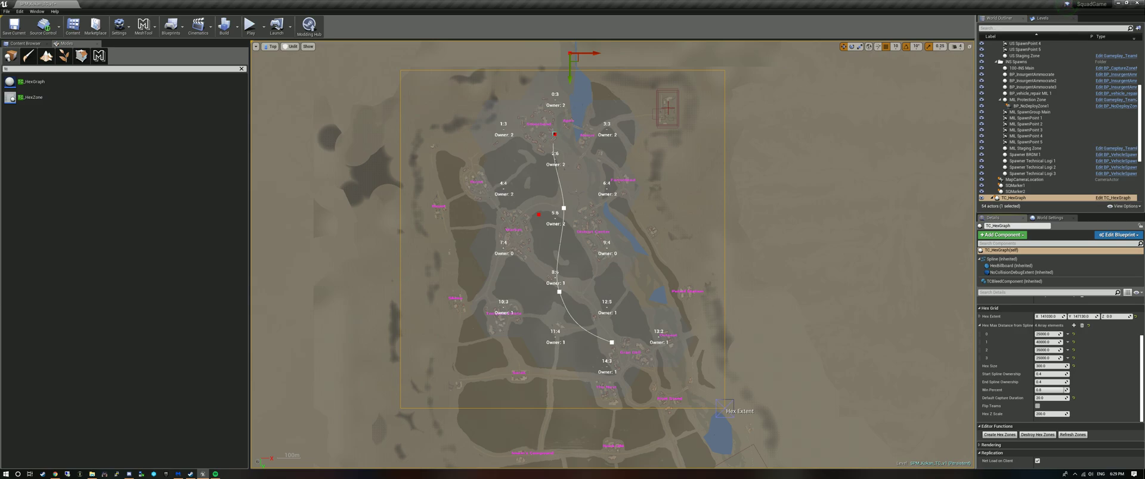
pyautogui.click(554, 134)
pyautogui.moveTo(556, 147); pyautogui.dragTo(552, 148)
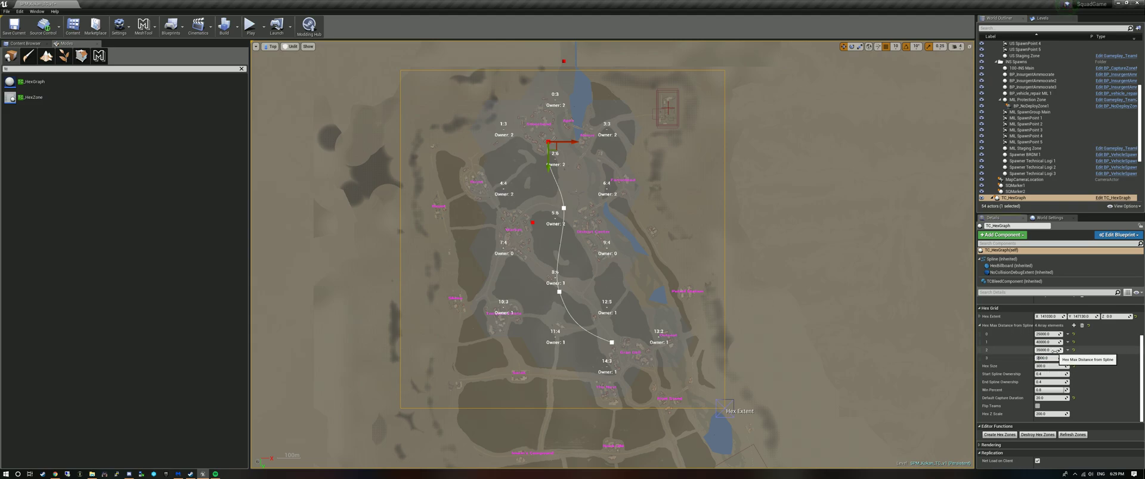
# - Try the spline's northern end point slightly farther southeast, destroying and recreating the hex zones to test the layout
pyautogui.click(1032, 434)
pyautogui.click(1001, 435)
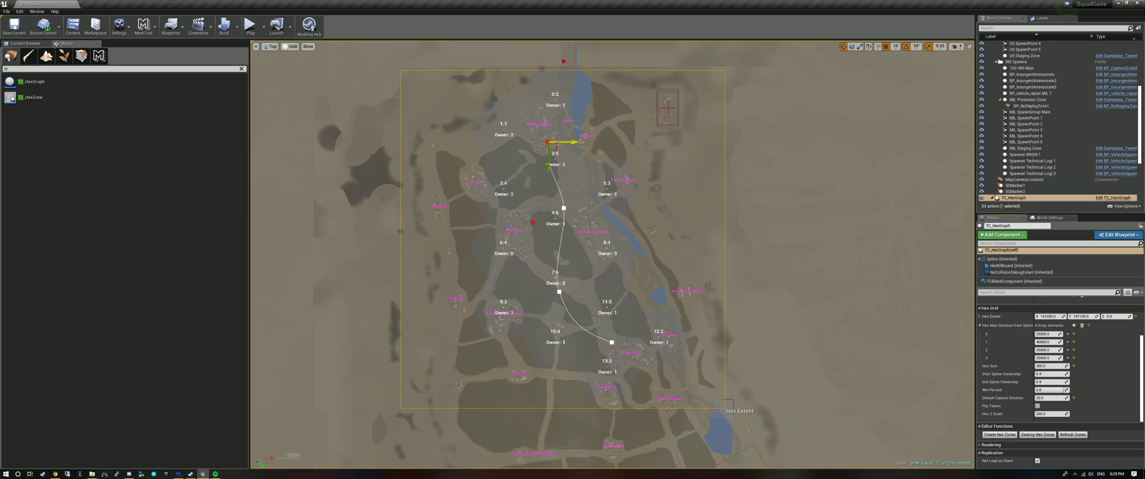
pyautogui.moveTo(557, 149); pyautogui.dragTo(569, 156)
pyautogui.click(1037, 435)
pyautogui.click(1013, 435)
pyautogui.scroll(1, 608, 154)
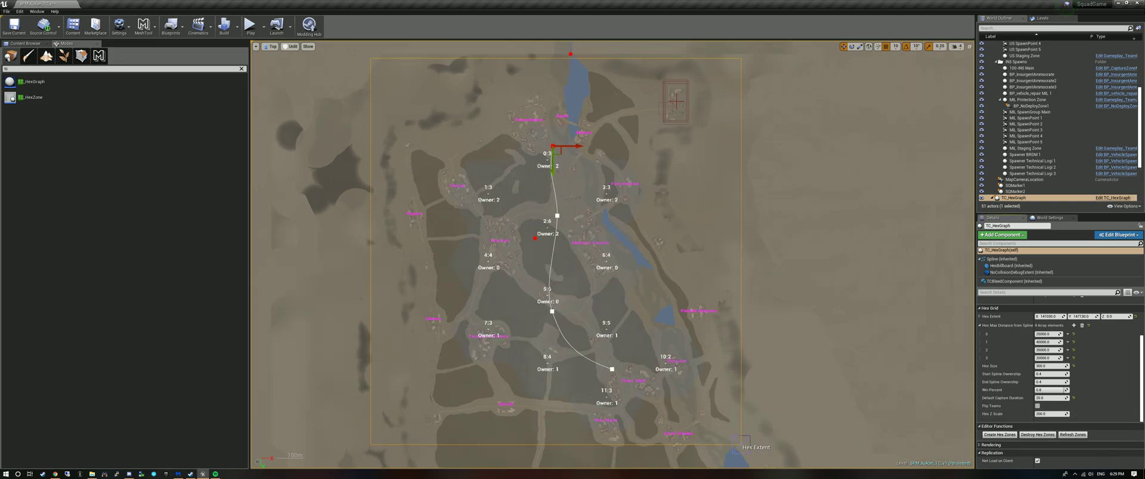
pyautogui.scroll(-1, 595, 166)
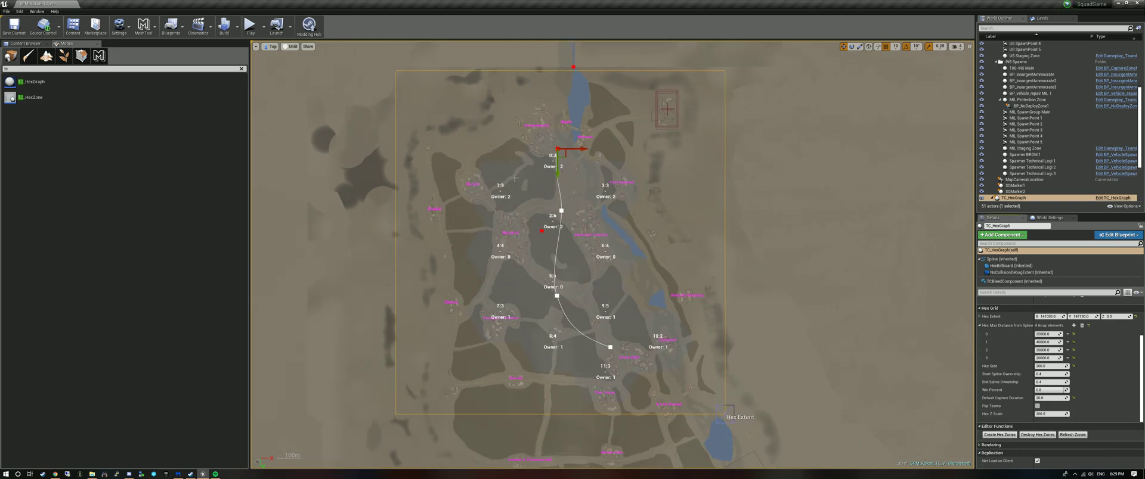
pyautogui.scroll(-1, 624, 202)
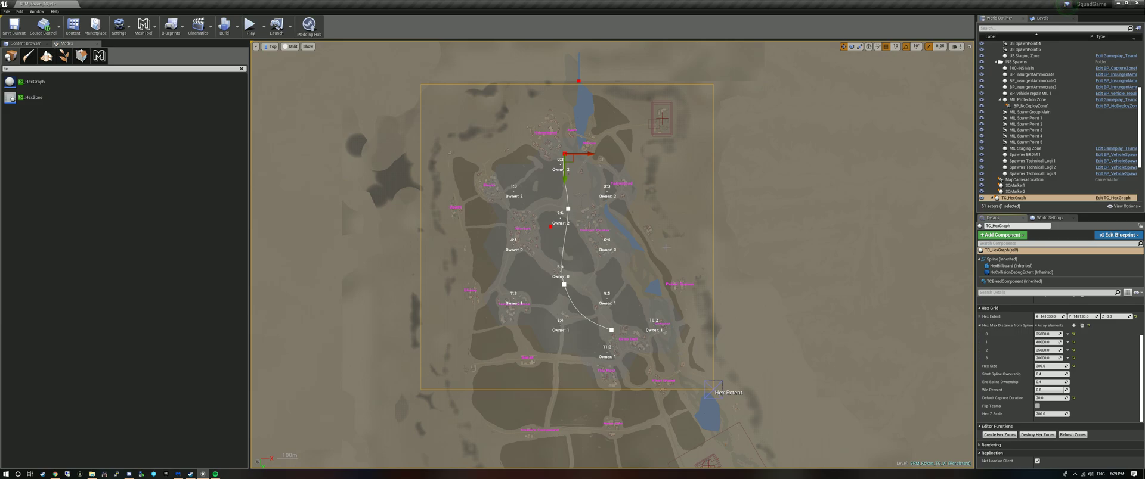
pyautogui.scroll(1, 580, 141)
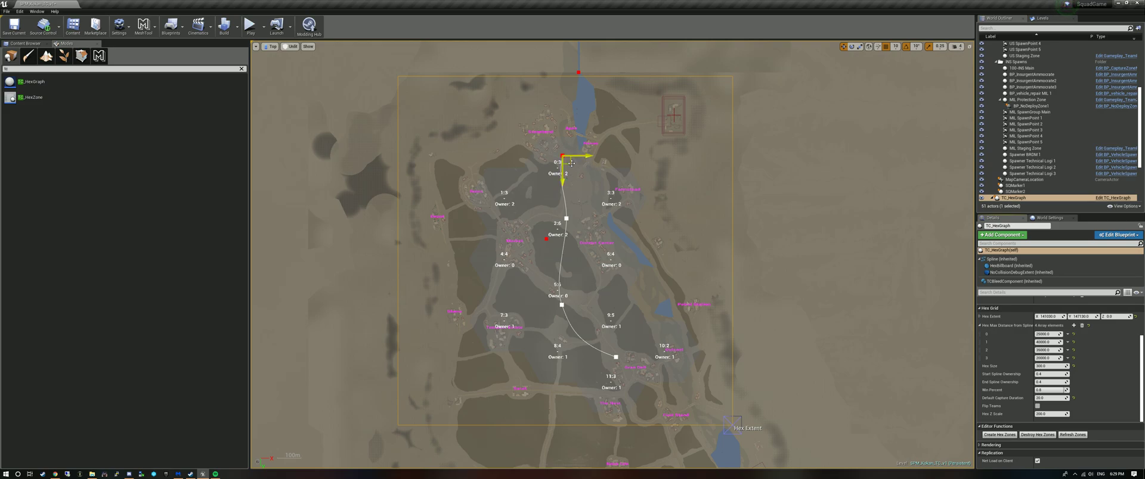
# - Move the spline's northern end point northwest, and destroy and recreate the hex zones
pyautogui.moveTo(569, 163); pyautogui.dragTo(571, 157)
pyautogui.moveTo(557, 146); pyautogui.dragTo(557, 146)
pyautogui.click(1037, 436)
pyautogui.click(1004, 435)
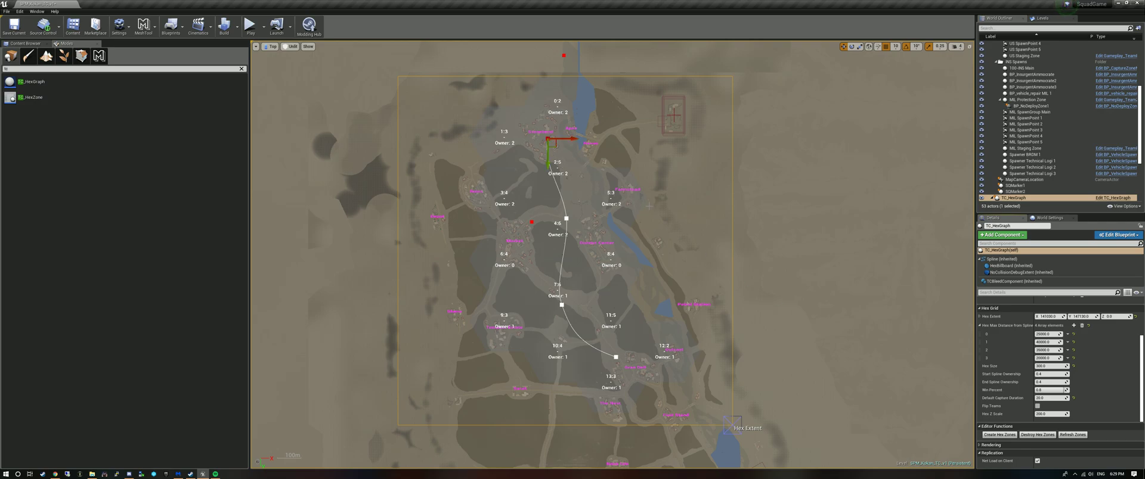
# - Move the spline's southern end point slightly southeast, and destroy and recreate the hex zones
pyautogui.scroll(-2, 664, 219)
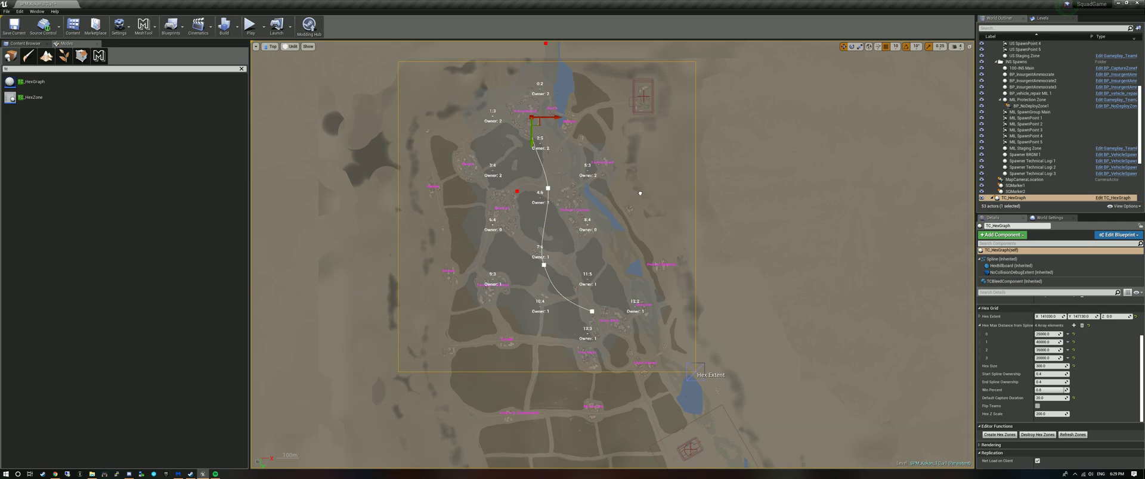
pyautogui.moveTo(636, 188); pyautogui.dragTo(633, 184, button='right')
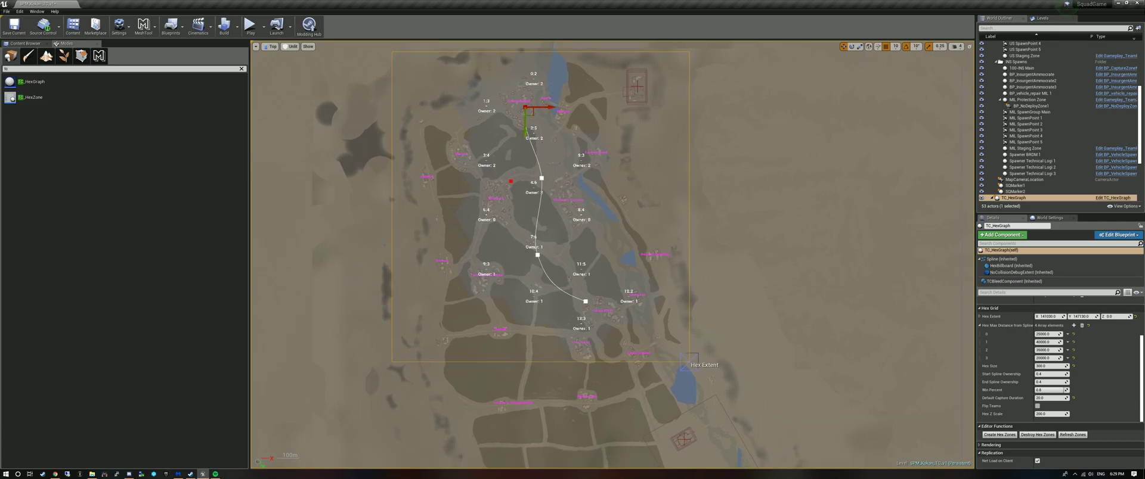
pyautogui.scroll(-2, 703, 328)
pyautogui.scroll(2, 745, 399)
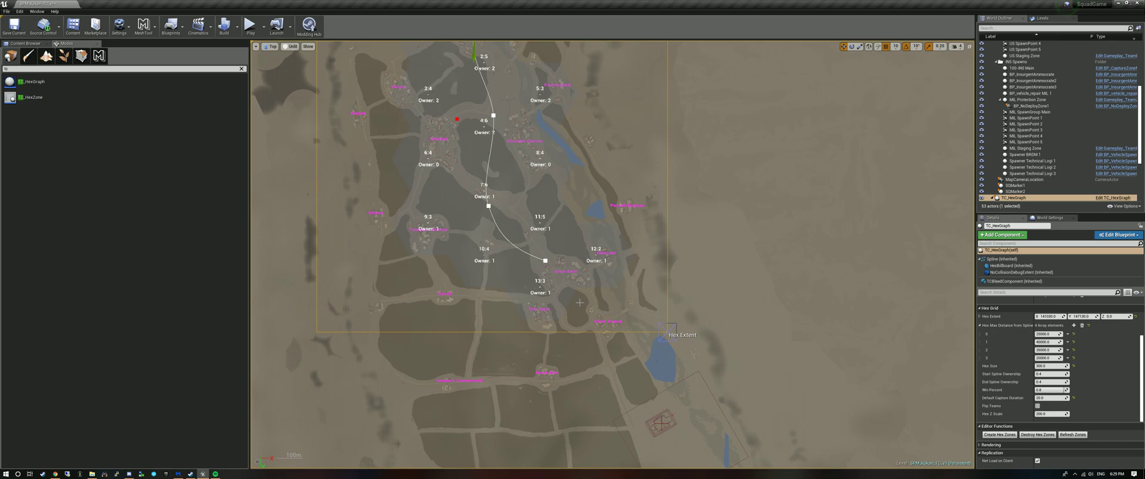
pyautogui.click(545, 260)
pyautogui.moveTo(551, 268); pyautogui.dragTo(565, 282)
pyautogui.click(1024, 436)
pyautogui.click(1008, 435)
pyautogui.scroll(-1, 692, 277)
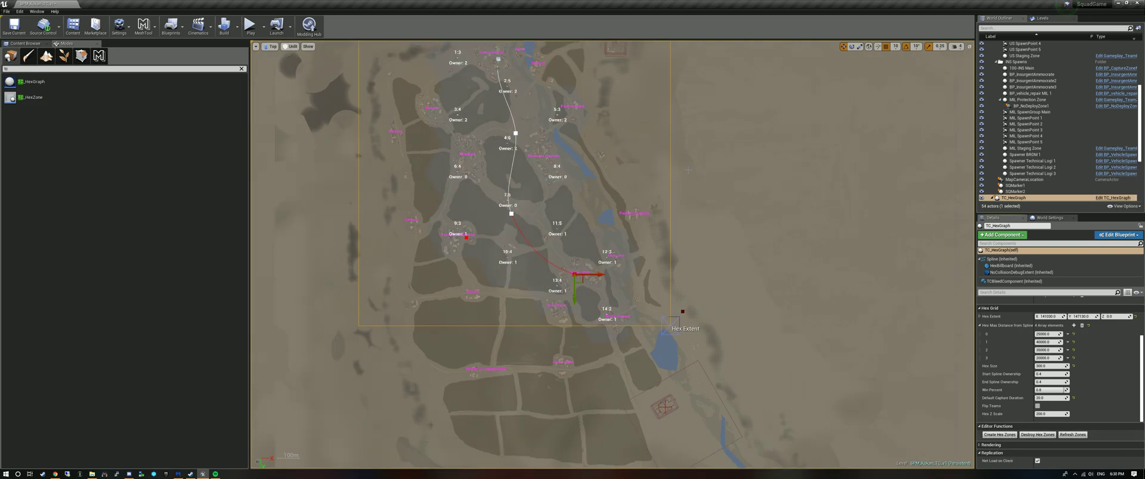
# - Examine the hex zones' overall coverage of the map, and inspect their team colours from above in perspective view
pyautogui.scroll(-1, 688, 170)
pyautogui.moveTo(680, 162); pyautogui.dragTo(685, 224, button='right')
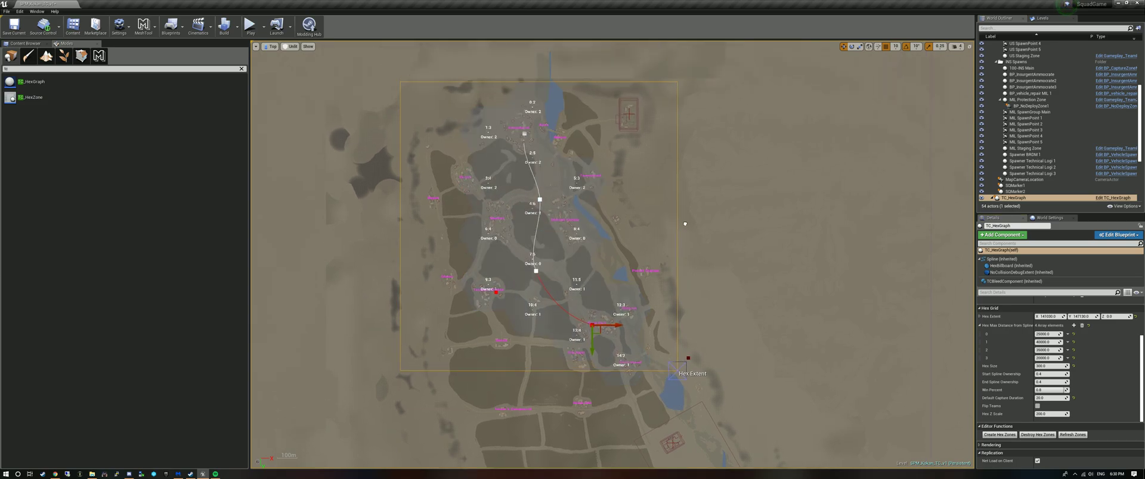
pyautogui.moveTo(684, 224); pyautogui.dragTo(684, 223, button='right')
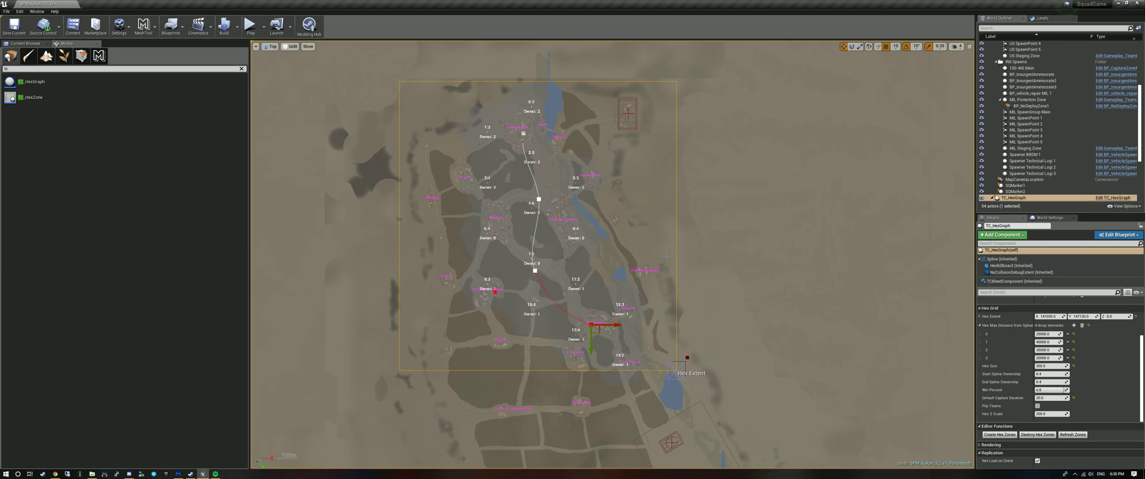
pyautogui.scroll(-1, 609, 235)
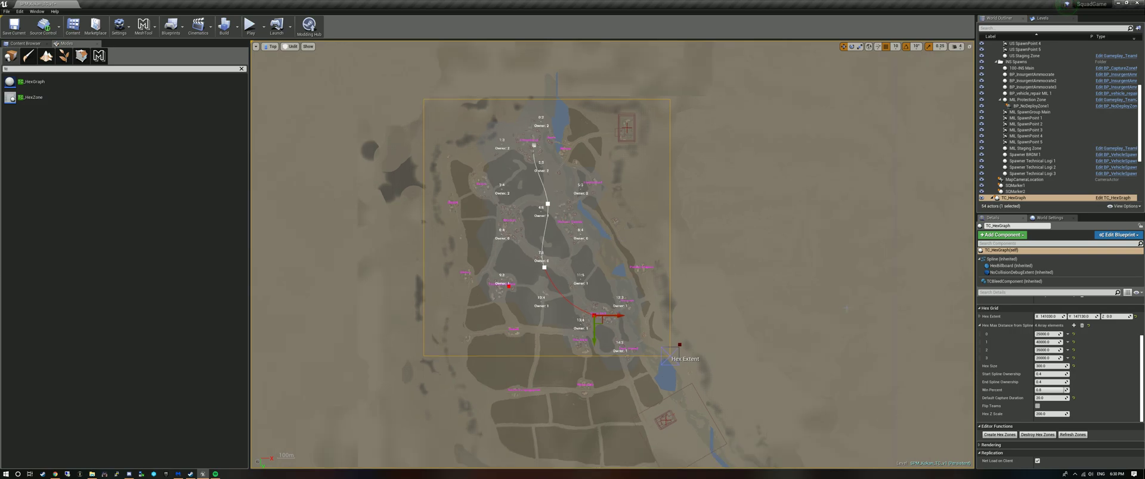
pyautogui.scroll(1, 618, 249)
pyautogui.moveTo(617, 248); pyautogui.dragTo(594, 232, button='right')
pyautogui.scroll(-2, 600, 233)
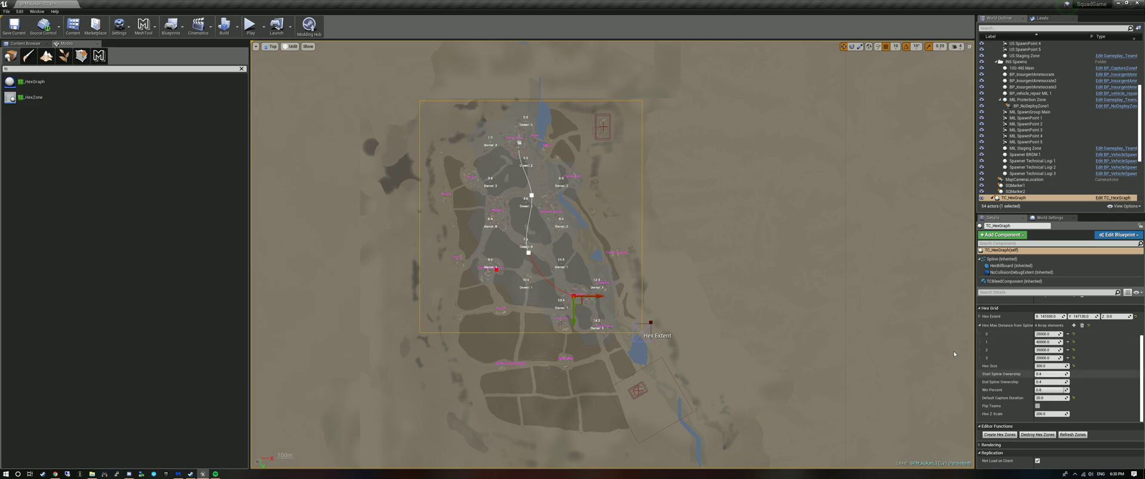
pyautogui.click(270, 47)
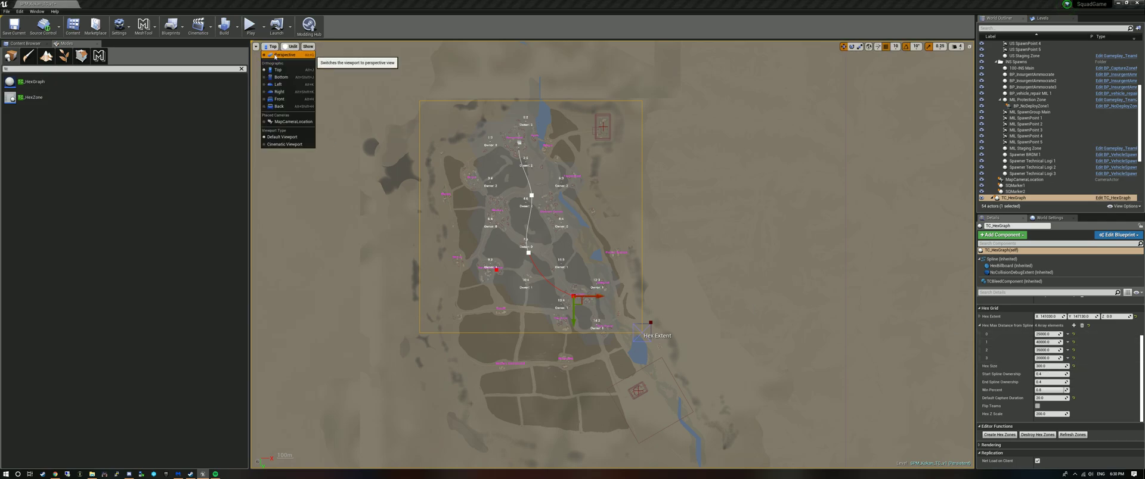
pyautogui.click(298, 63)
pyautogui.moveTo(584, 265); pyautogui.dragTo(414, 317, button='right')
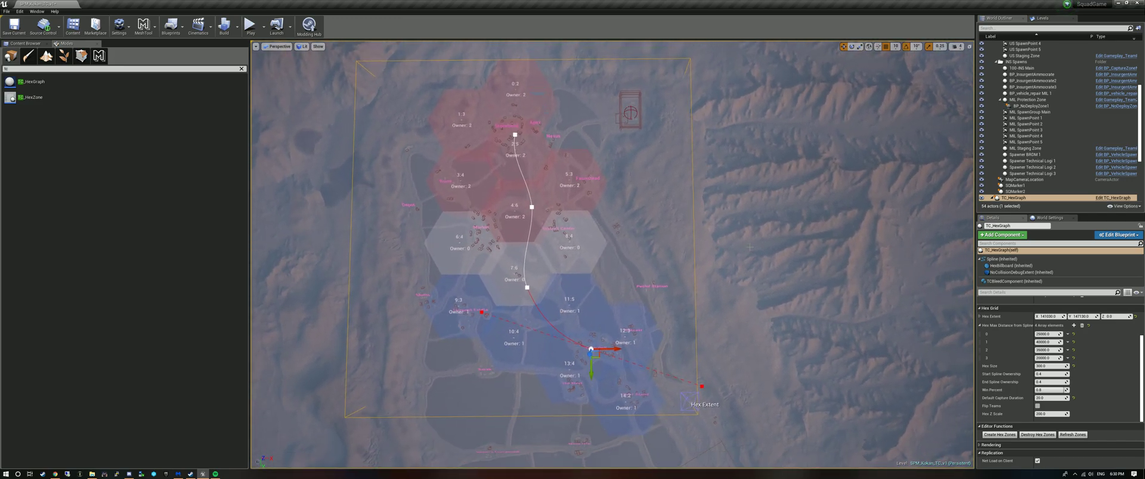
# - Try the Flip Teams option on the hex graph with a zone refresh, and restore the original team sides
pyautogui.click(1038, 406)
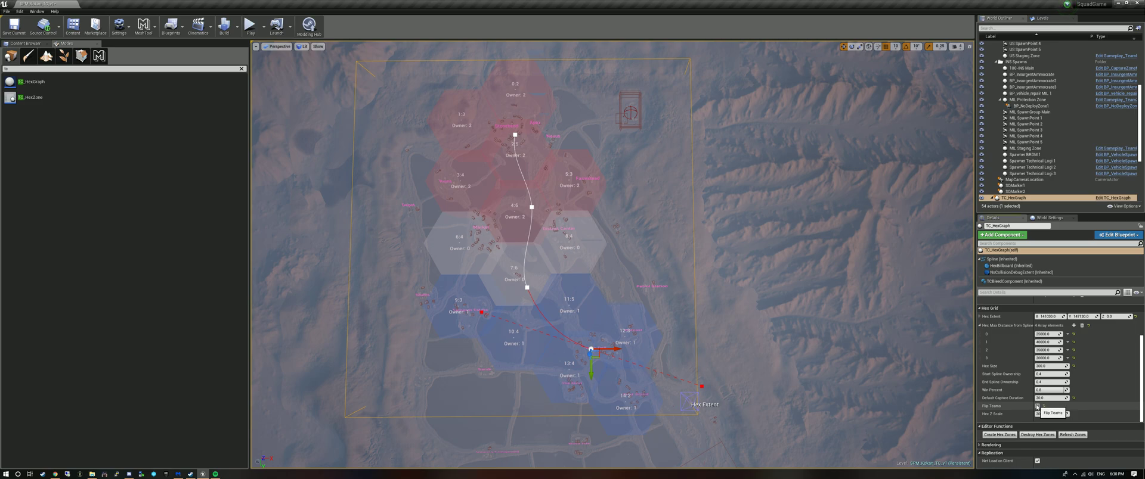
pyautogui.click(1074, 435)
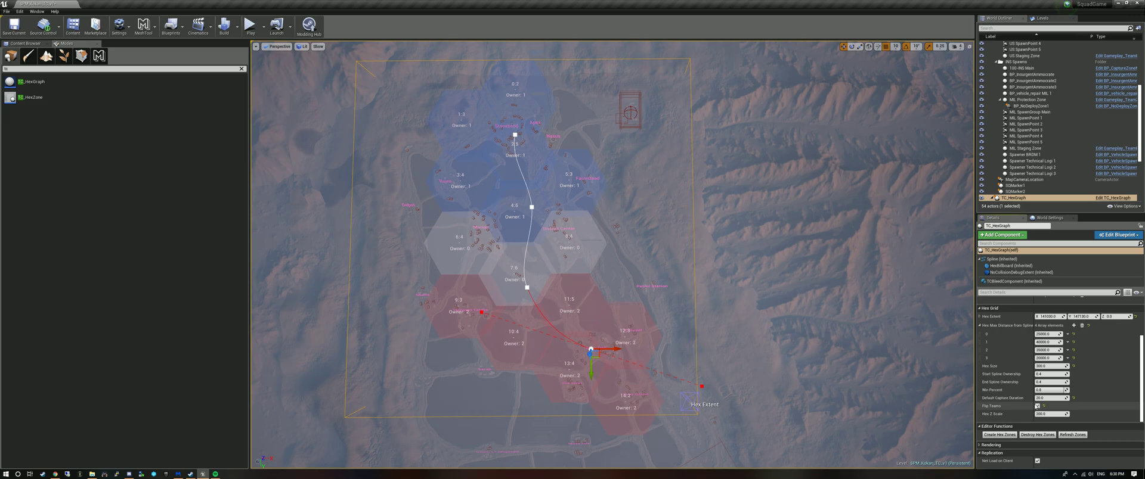
pyautogui.moveTo(826, 353); pyautogui.dragTo(834, 352, button='right')
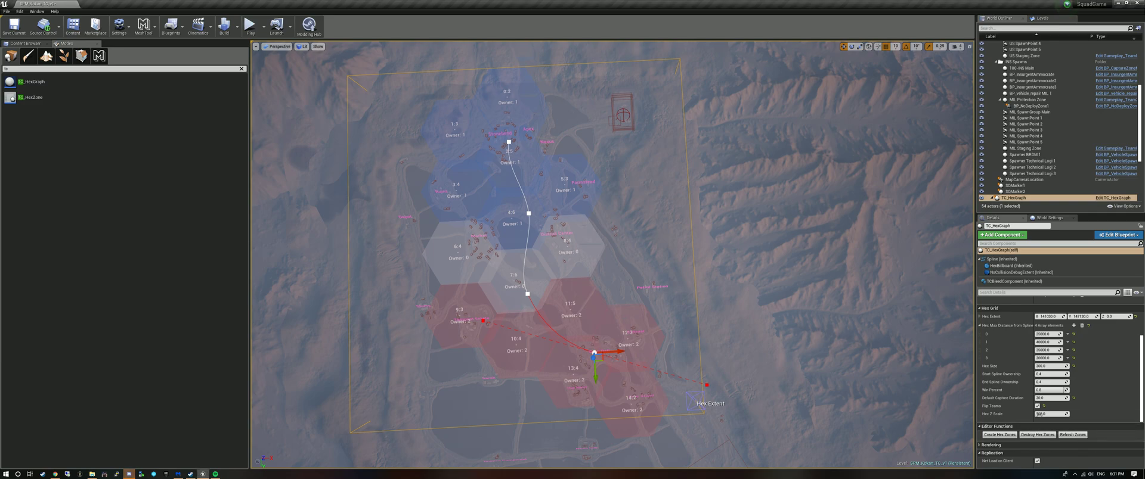
pyautogui.click(1037, 406)
pyautogui.moveTo(645, 256)
pyautogui.mouseDown(button='right')
pyautogui.moveTo(670, 257)
pyautogui.moveTo(650, 257)
pyautogui.mouseUp(button='right')
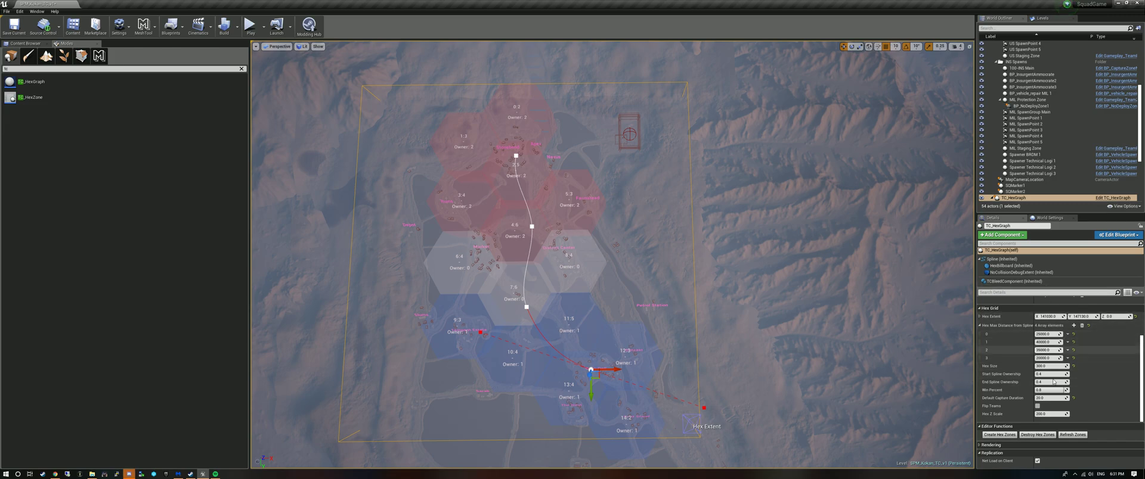
# - Add one array element each to Start Zones Team 1 and Start Zones Team 2
pyautogui.scroll(3, 1038, 358)
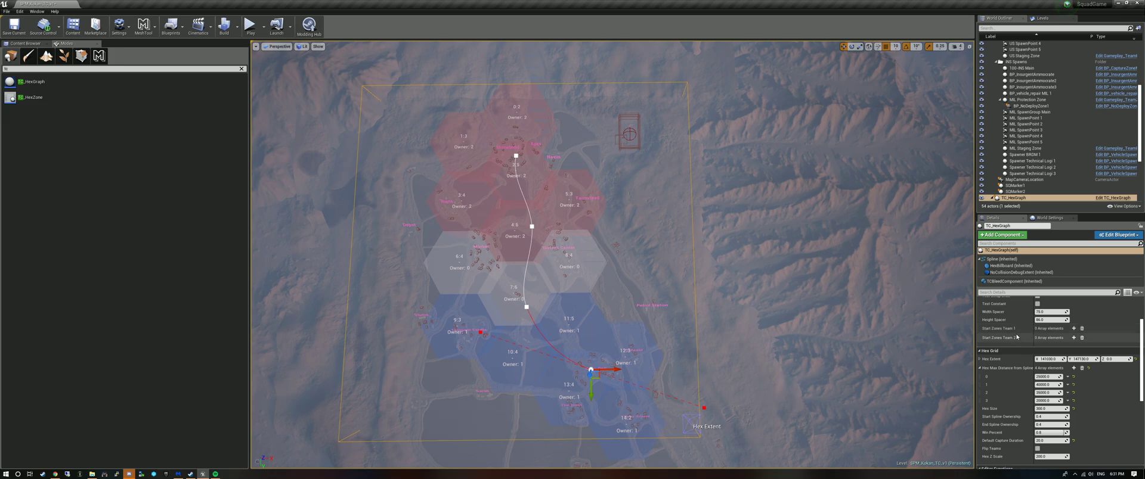
pyautogui.click(1073, 328)
pyautogui.click(1073, 346)
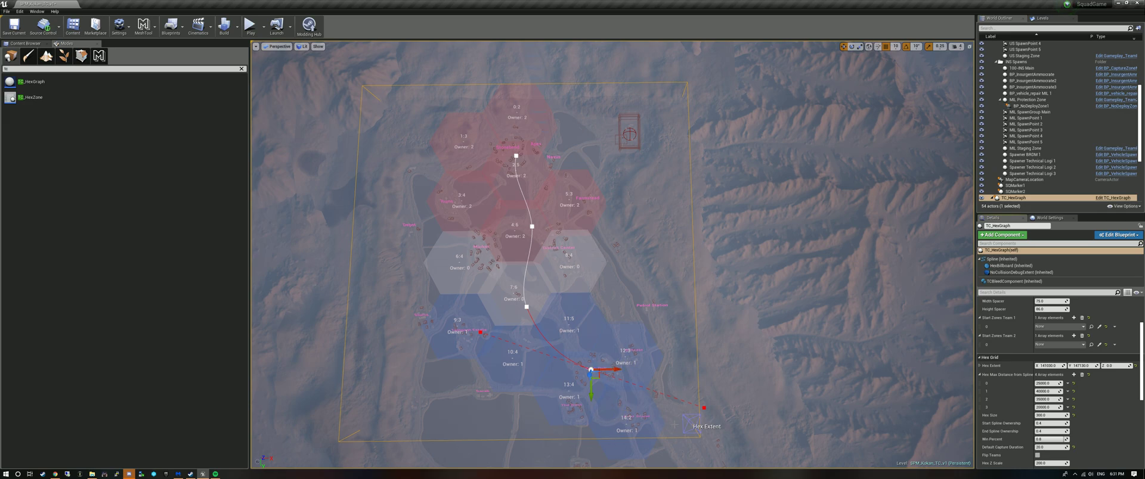
# - Assign the southernmost blue hex as Team 1's start zone and the northernmost red hex as Team 2's start zone
pyautogui.moveTo(705, 386); pyautogui.dragTo(737, 392, button='right')
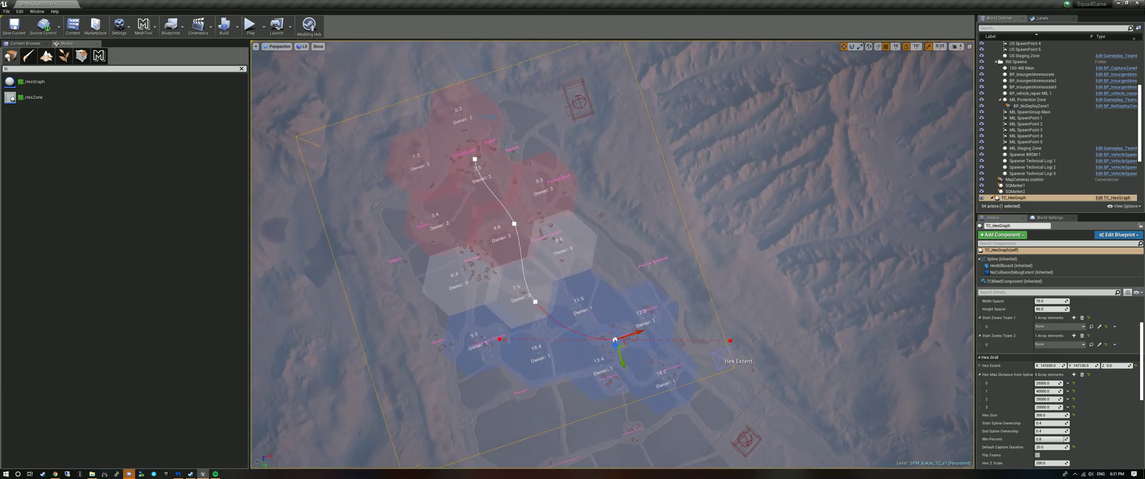
pyautogui.click(1099, 327)
pyautogui.click(653, 395)
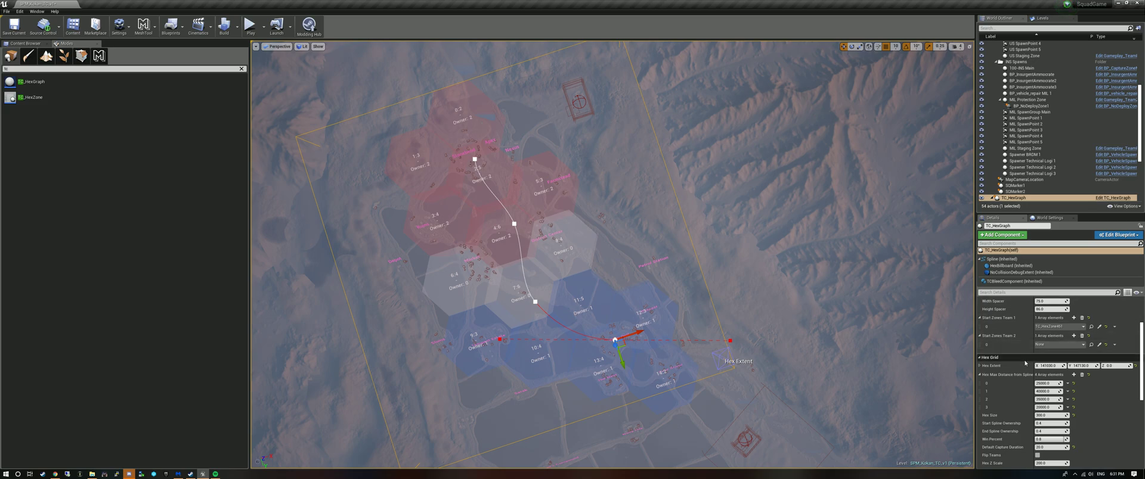
pyautogui.scroll(-1, 1044, 365)
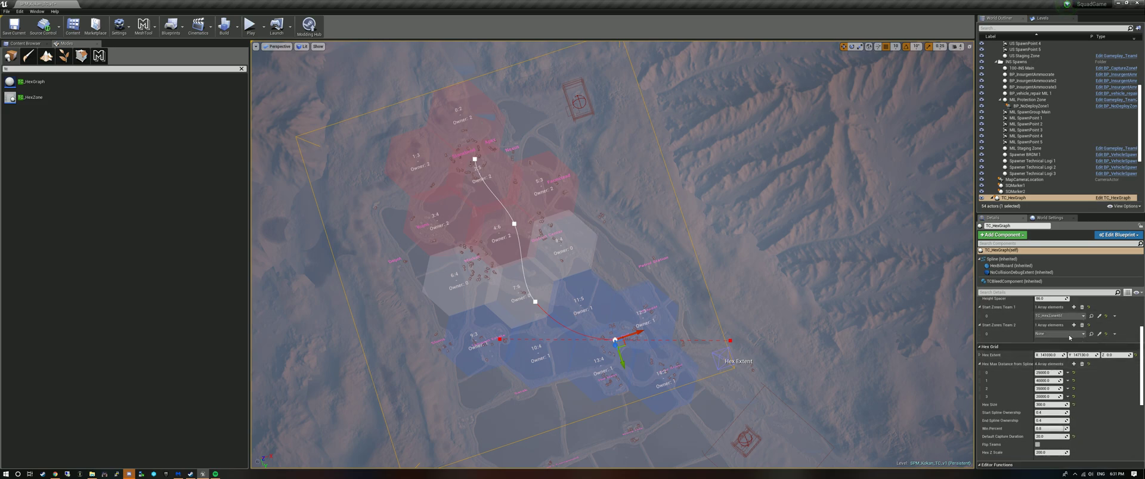
pyautogui.click(465, 94)
# - Set End Spline Ownership to 0.6 and Start Spline Ownership to 0.2, and refresh the zones
pyautogui.scroll(-5, 1059, 389)
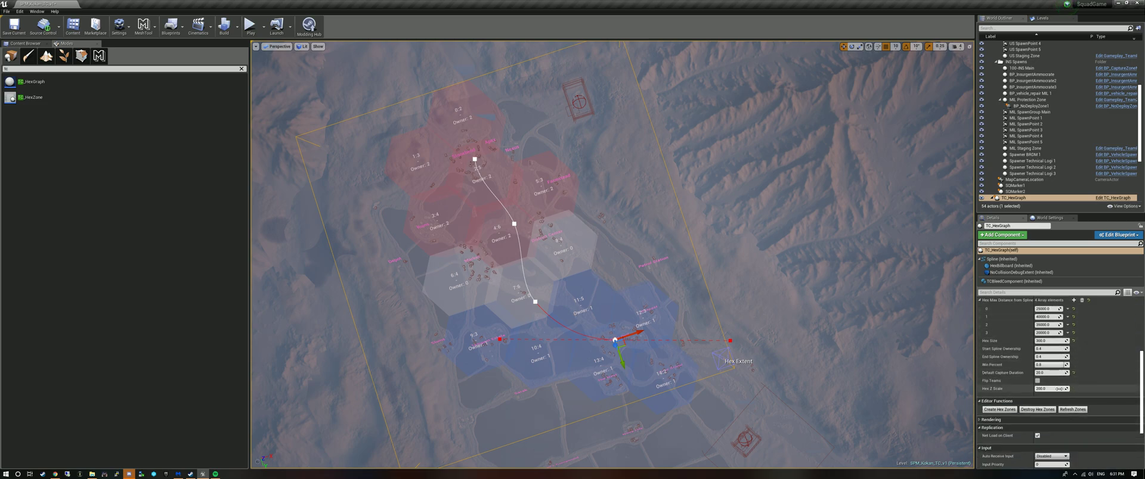
pyautogui.click(1048, 365)
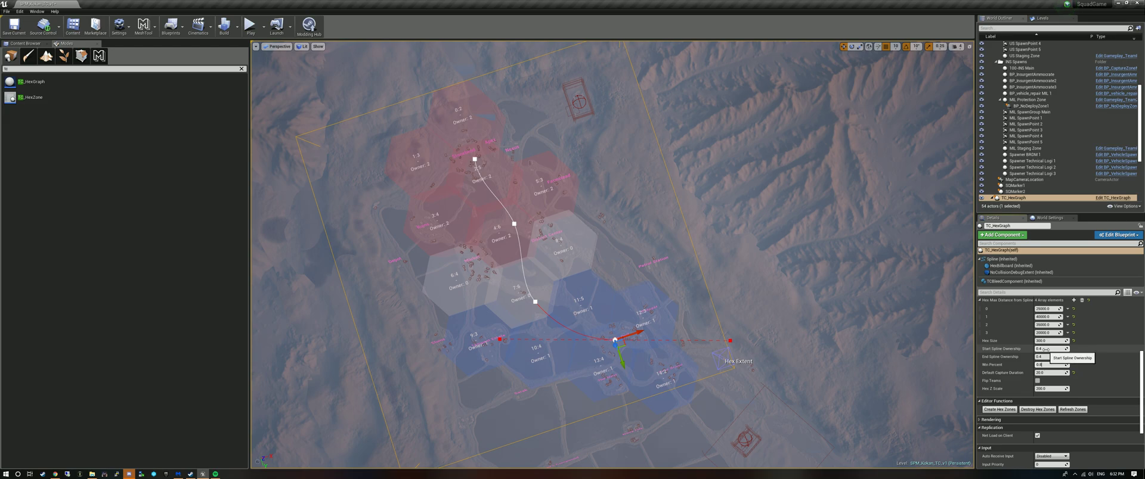
pyautogui.click(1047, 357)
pyautogui.write('0.')
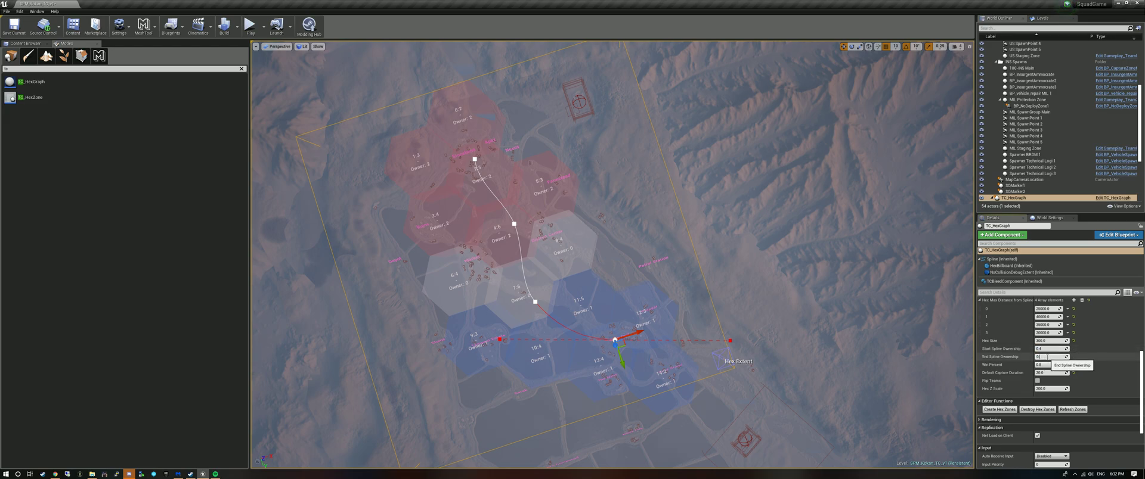
pyautogui.write('6')
pyautogui.click(1047, 349)
pyautogui.write('0.2')
pyautogui.click(1065, 410)
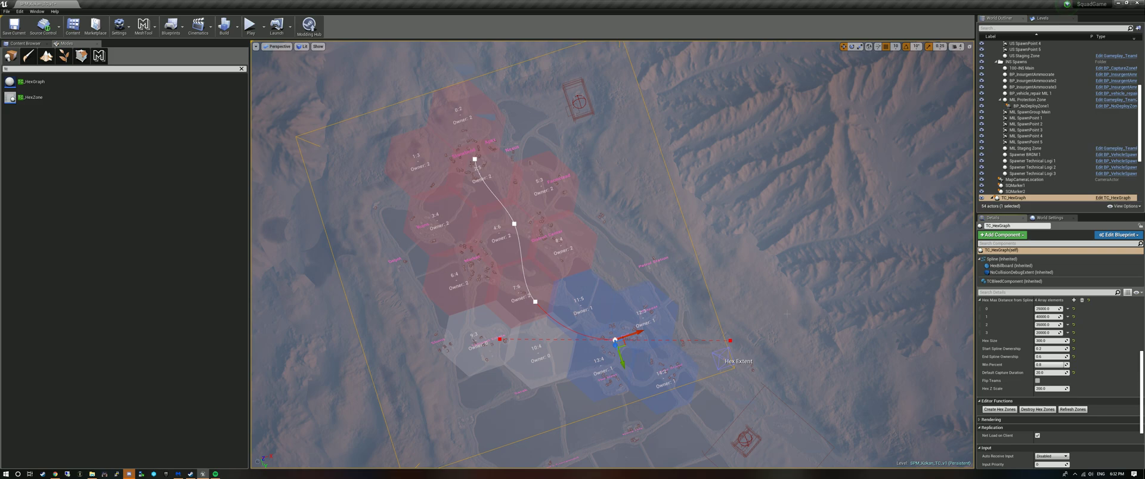
# - Set Win Percent to 0.9, Start Spline Ownership to 0.1 and End Spline Ownership to 0.8, and refresh the zones
pyautogui.click(1046, 366)
pyautogui.write('0.9')
pyautogui.click(1046, 358)
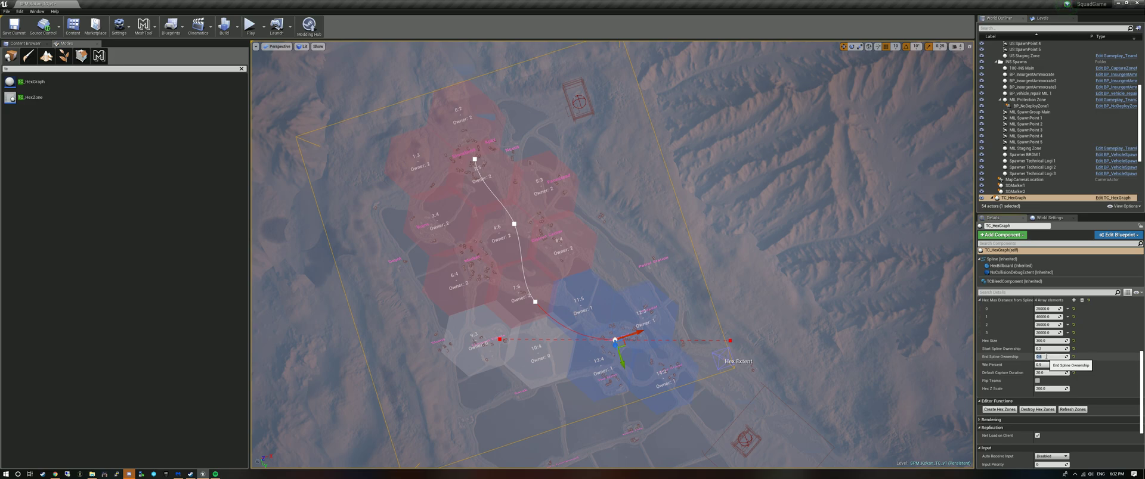
pyautogui.click(1048, 349)
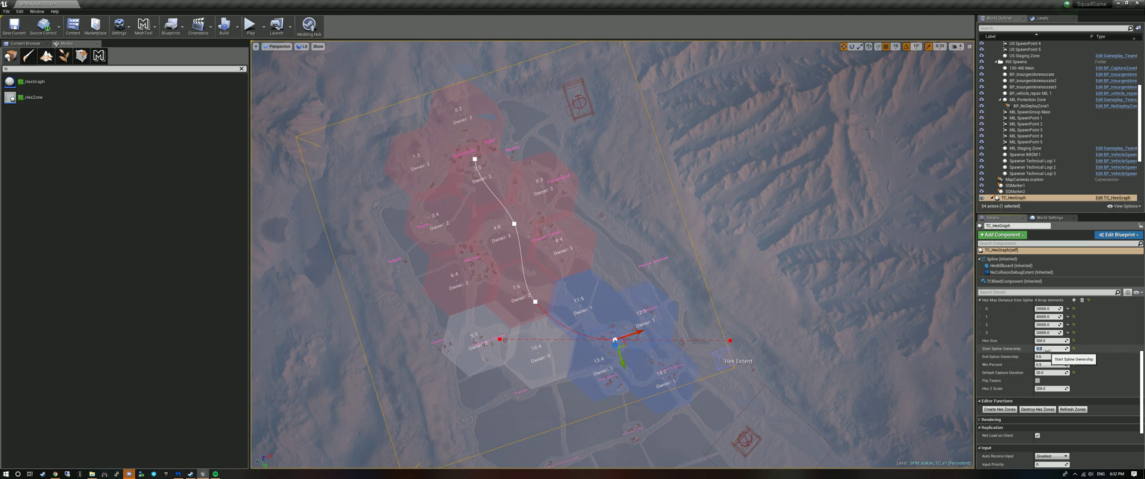
pyautogui.write('.1')
pyautogui.press('Return')
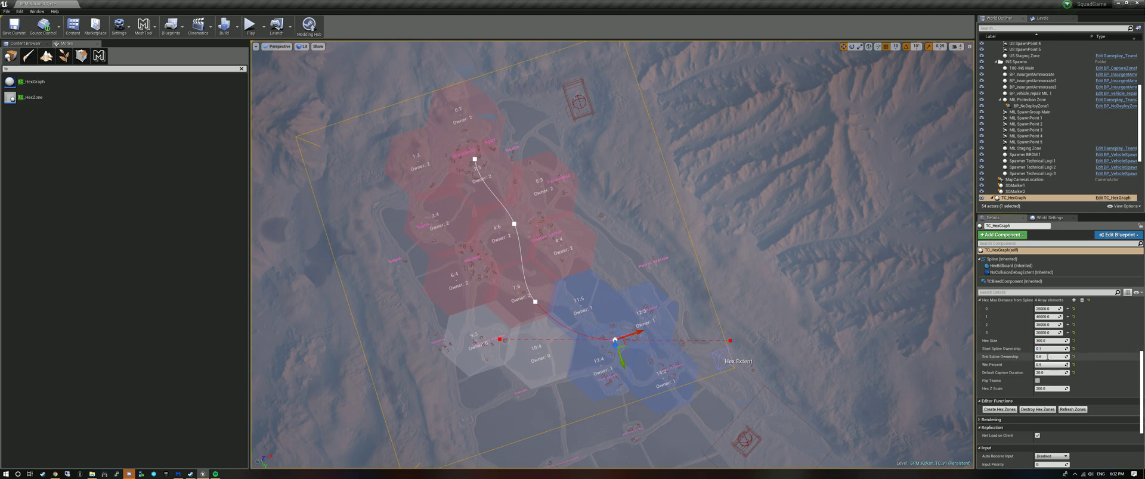
pyautogui.write('0.8')
pyautogui.press('Return')
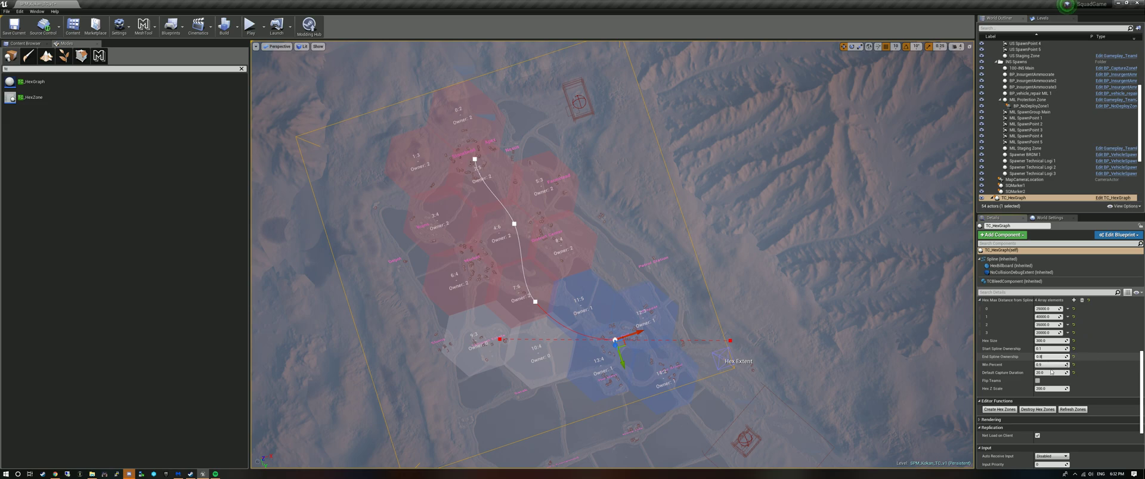
pyautogui.click(1067, 410)
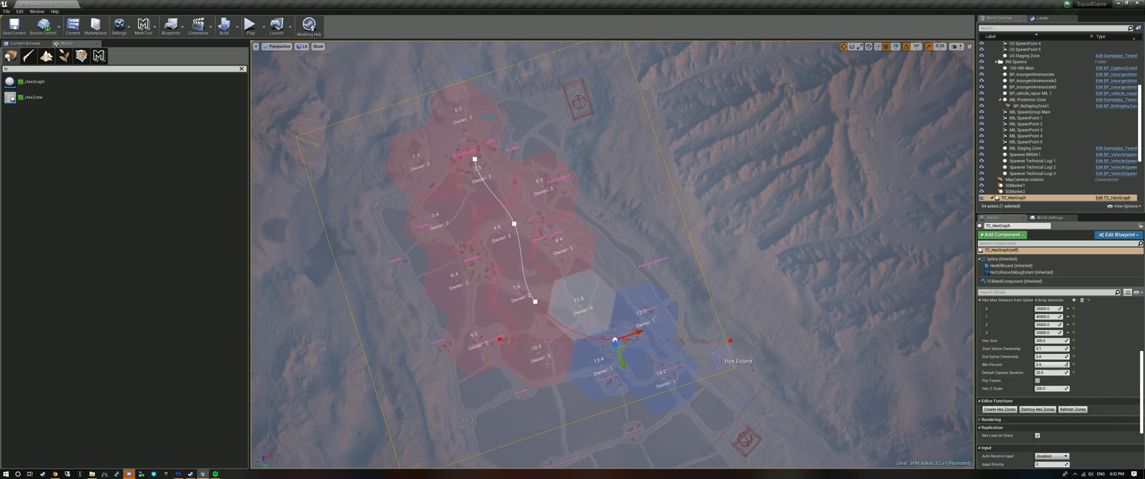
pyautogui.click(1048, 357)
pyautogui.press('Return')
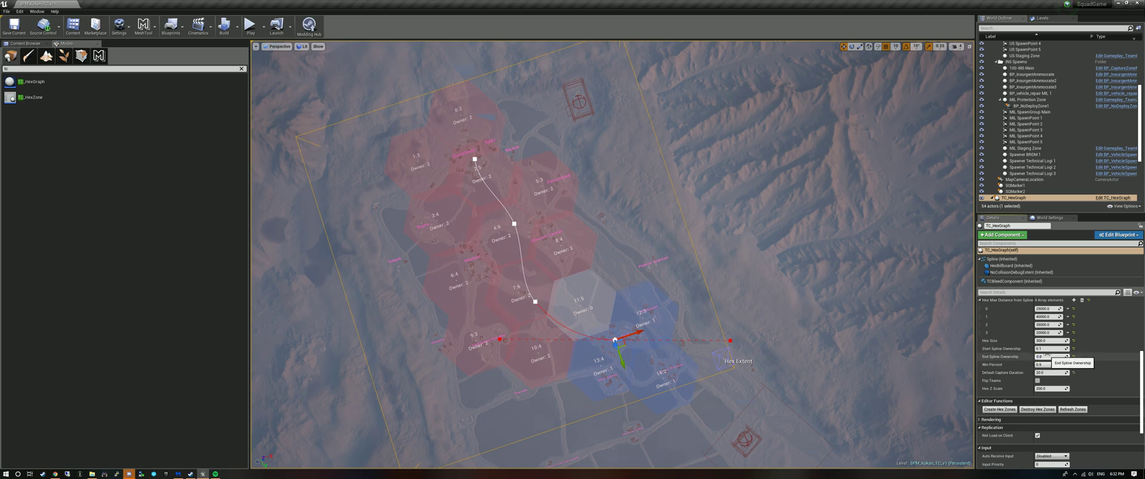
# - Refresh the hex zones, set End Spline Ownership to 0.1, and refresh the zones again
pyautogui.click(1072, 409)
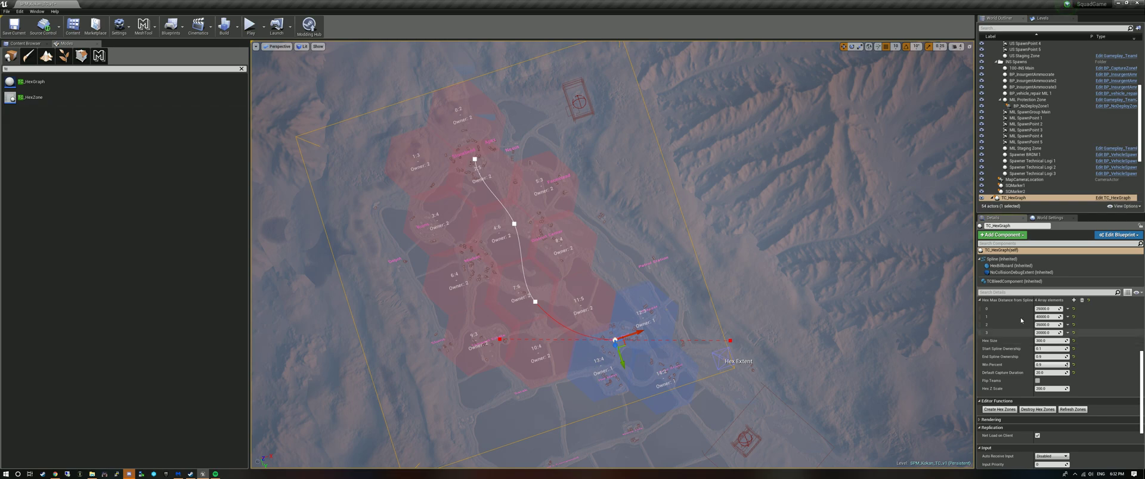
pyautogui.click(1048, 351)
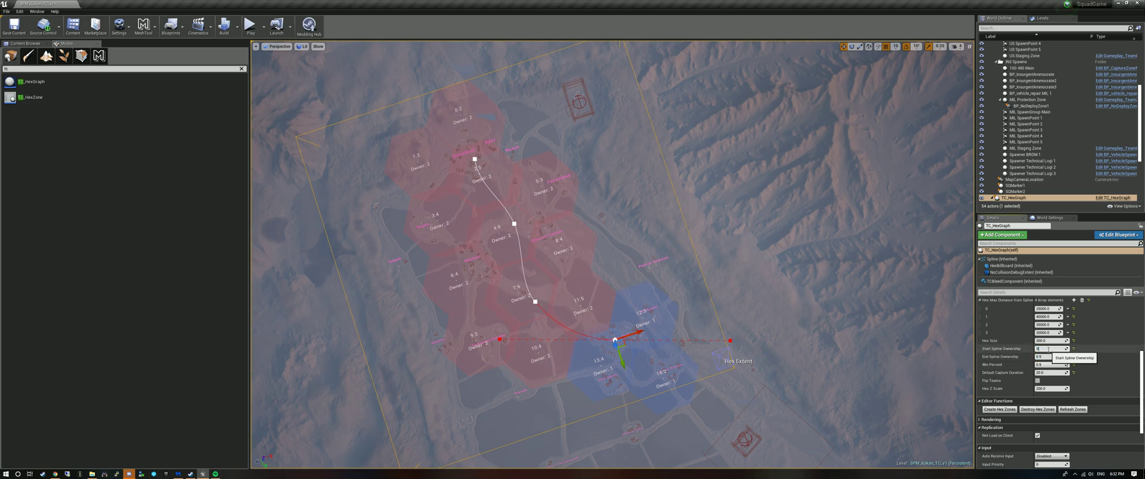
pyautogui.write('0.1')
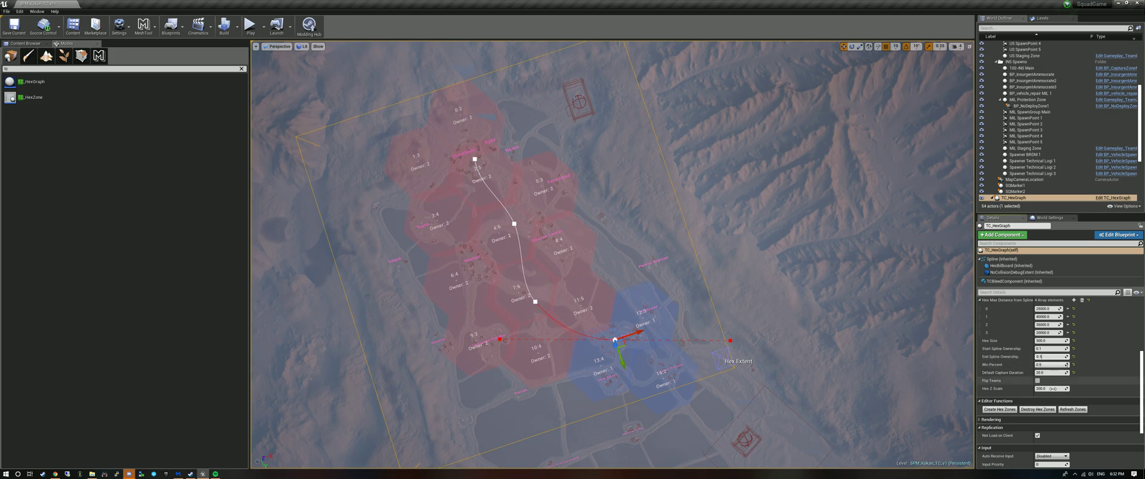
pyautogui.press('Return')
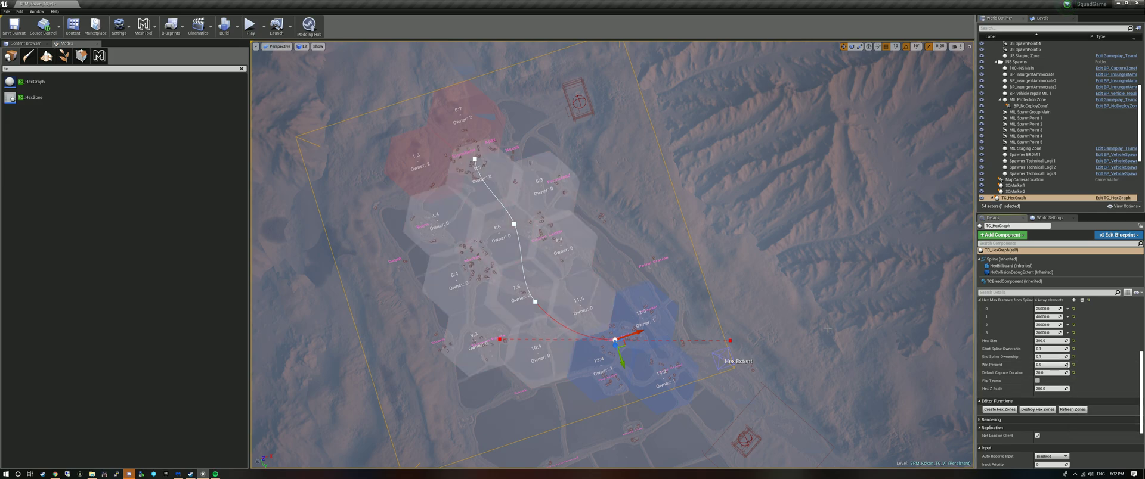
# - Set the TC_HexGraph's Start Spline Ownership to 0.9 and refresh the zones
pyautogui.click(1047, 348)
pyautogui.write('0')
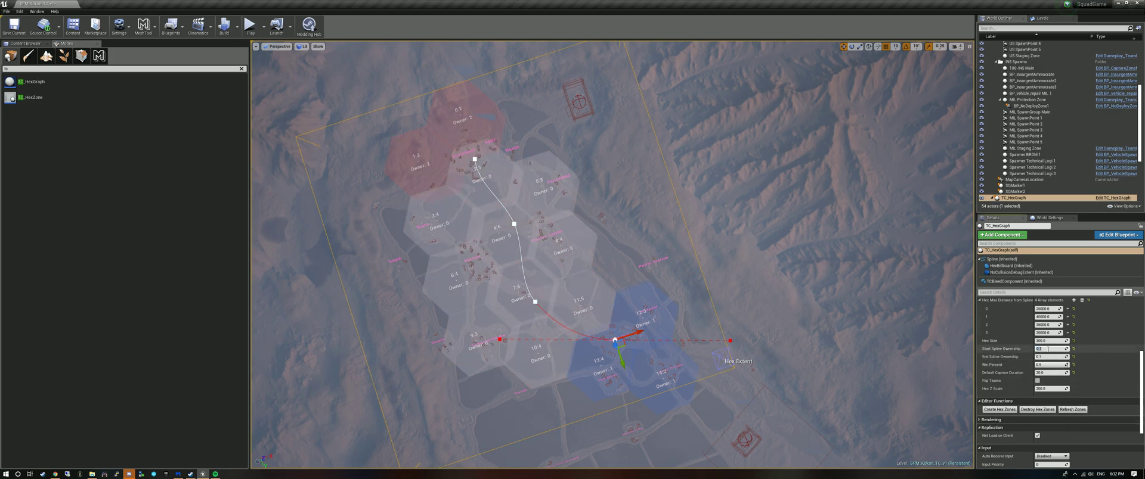
pyautogui.write('.9')
pyautogui.press('Return')
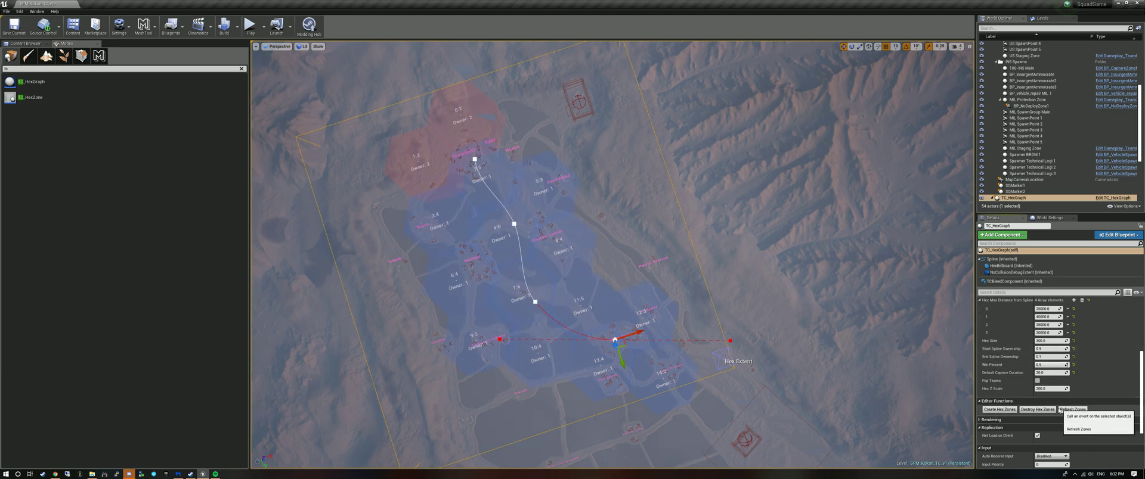
# - Return Start Spline Ownership to 0.1 and refresh the hex zones
pyautogui.click(1047, 348)
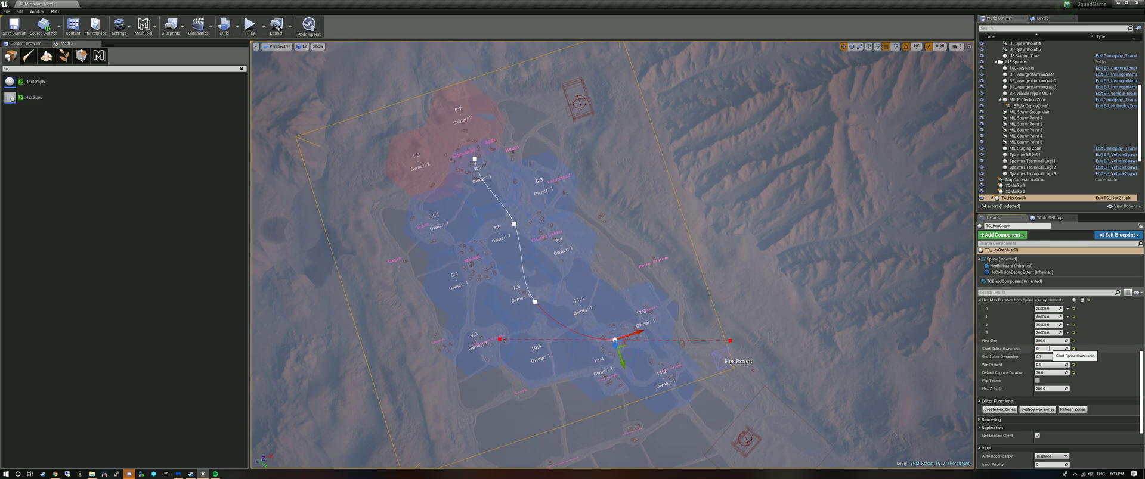
pyautogui.write('.1')
pyautogui.click(1060, 410)
pyautogui.click(1060, 410)
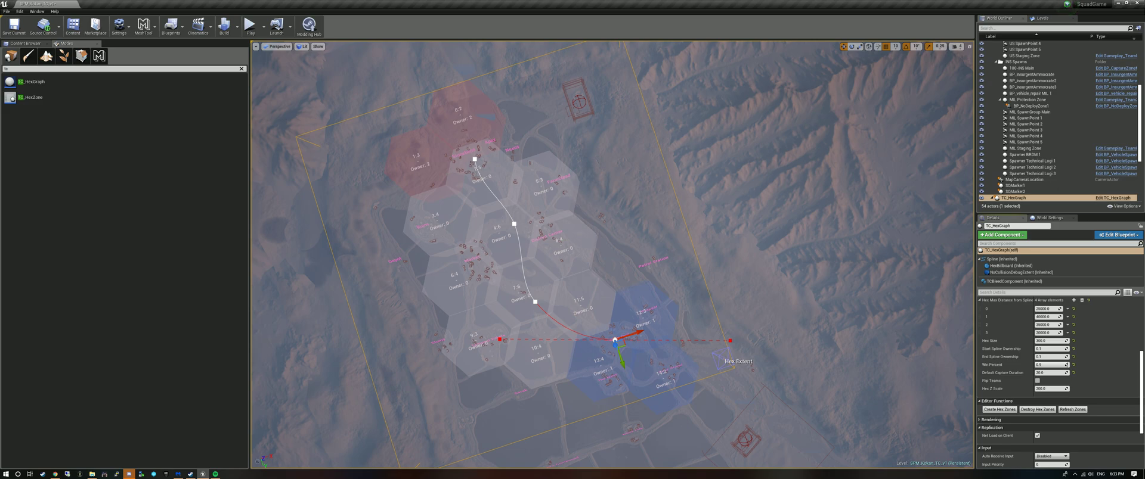
# - Set both Start Spline Ownership and End Spline Ownership to 0.15 and refresh the zones
pyautogui.click(1046, 349)
pyautogui.click(1046, 349)
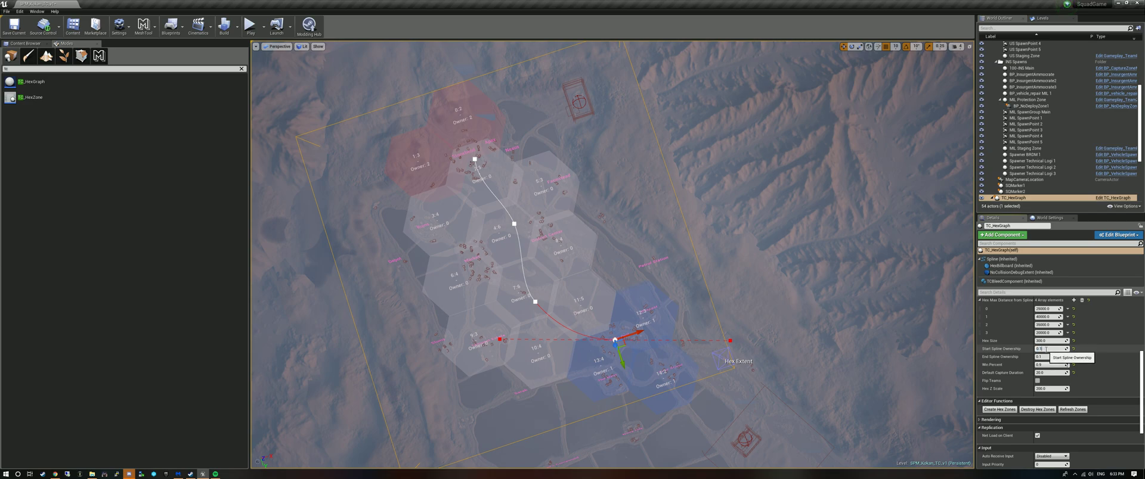
pyautogui.write('5')
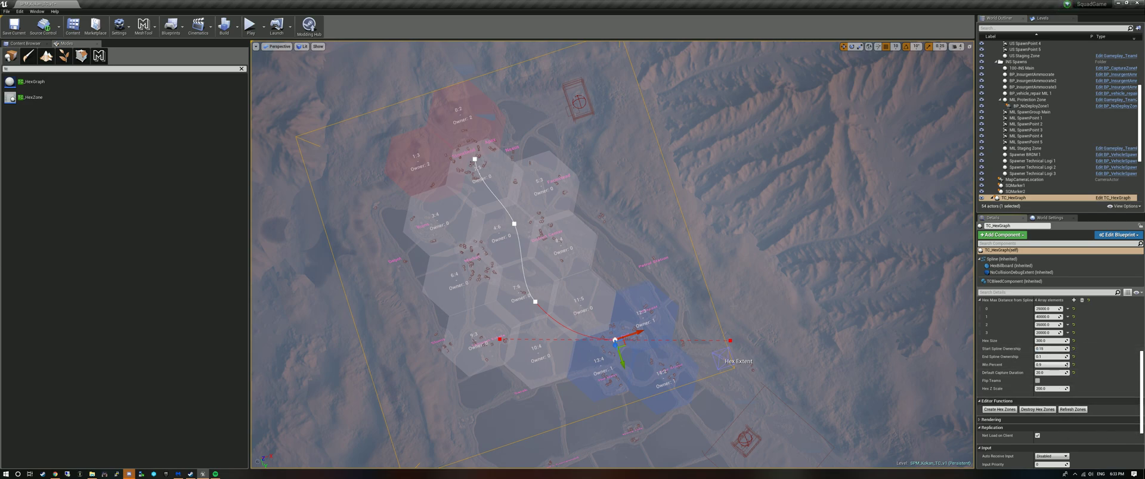
pyautogui.press('Return')
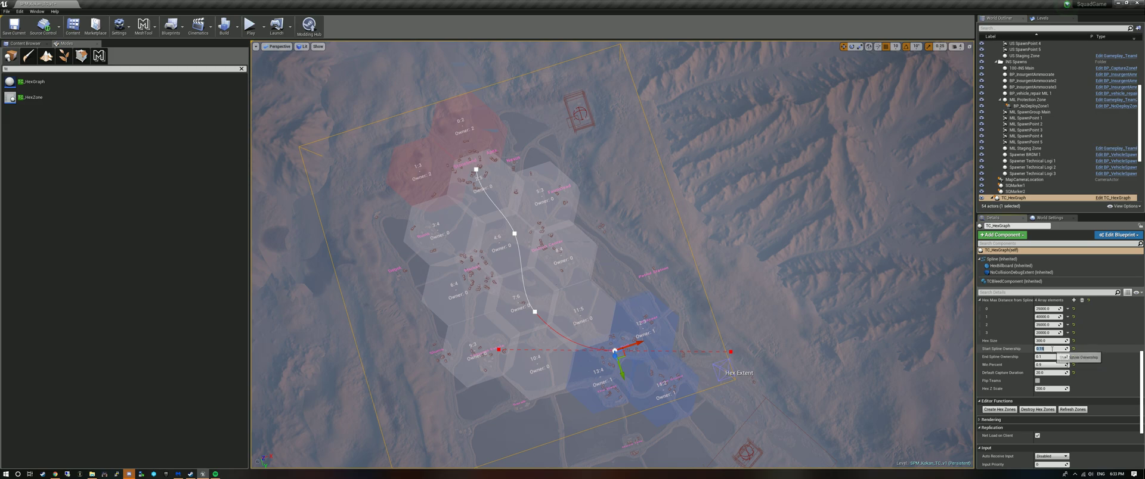
pyautogui.click(1051, 357)
pyautogui.write('5')
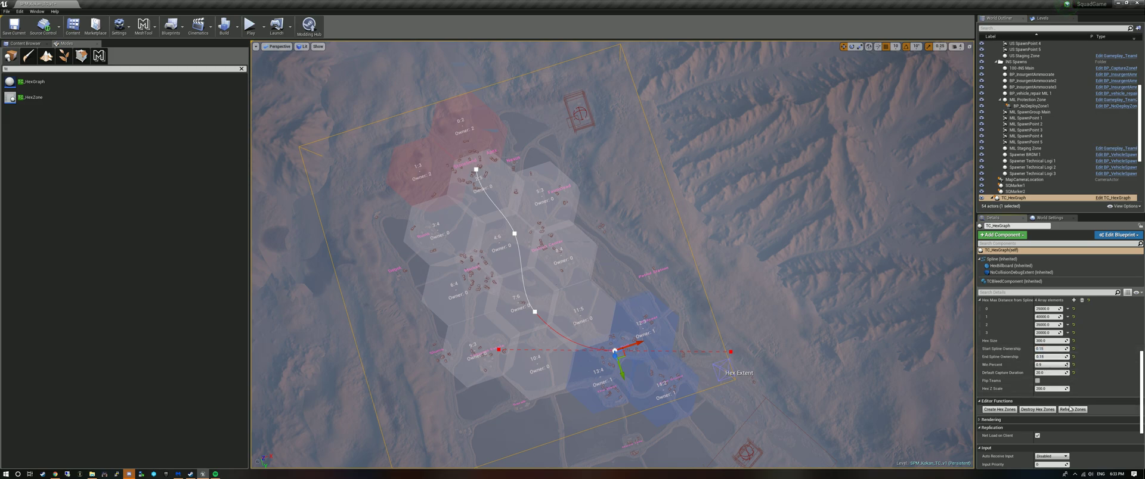
pyautogui.press('Return')
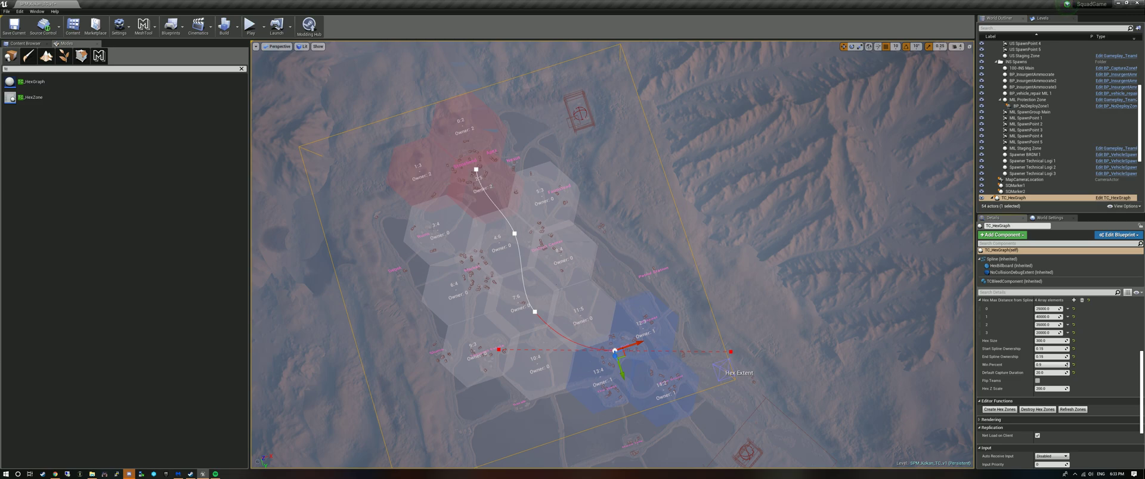
# - Try End Spline Ownership values of 0.2 and 0.25, refreshing the zones after each change
pyautogui.click(1046, 357)
pyautogui.click(1045, 358)
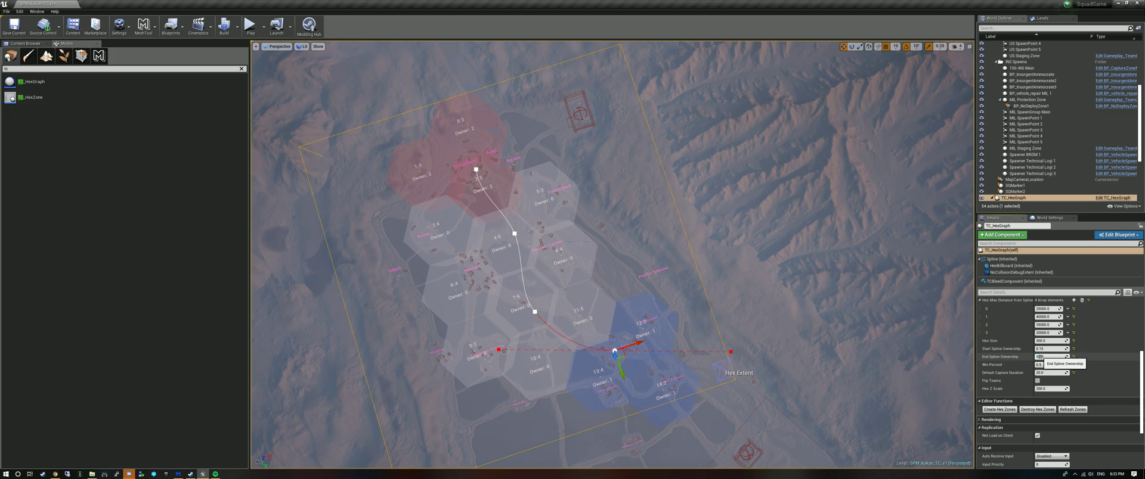
pyautogui.press('BackSpace')
pyautogui.press('BackSpace')
pyautogui.write('2')
pyautogui.press('Return')
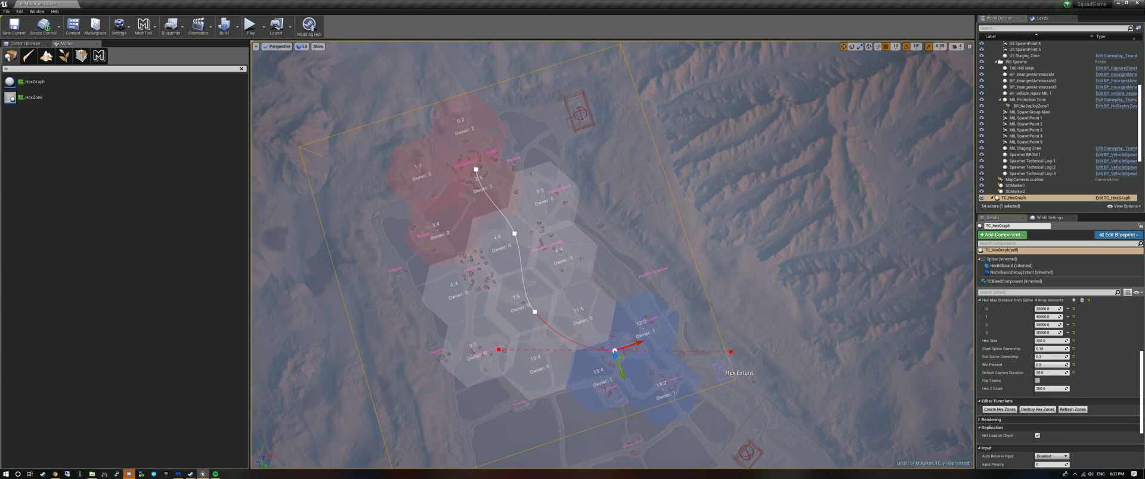
pyautogui.moveTo(584, 217)
pyautogui.mouseDown(button='right')
pyautogui.moveTo(592, 199)
pyautogui.moveTo(585, 216)
pyautogui.mouseUp(button='right')
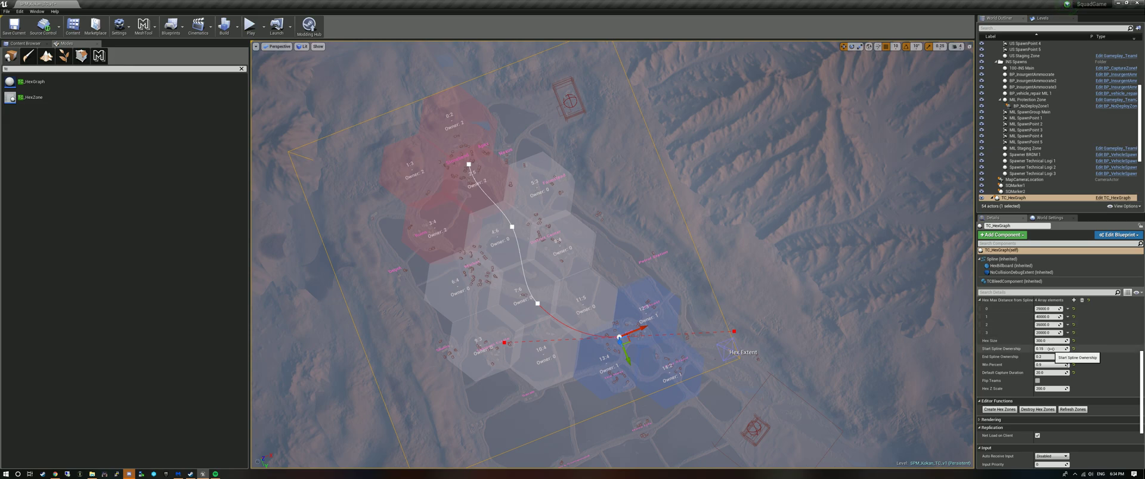
pyautogui.click(1048, 356)
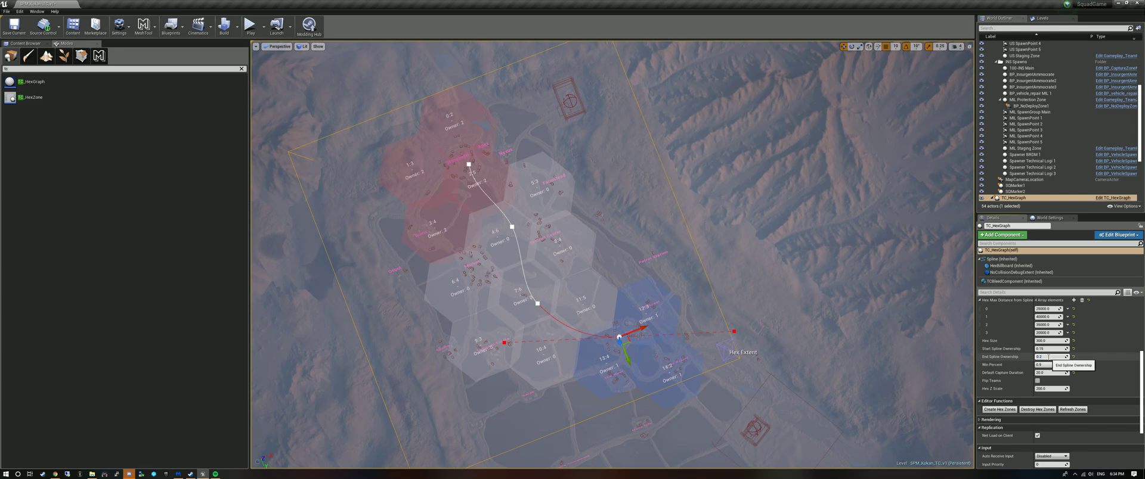
pyautogui.write('0.25')
pyautogui.moveTo(930, 340); pyautogui.dragTo(912, 336, button='right')
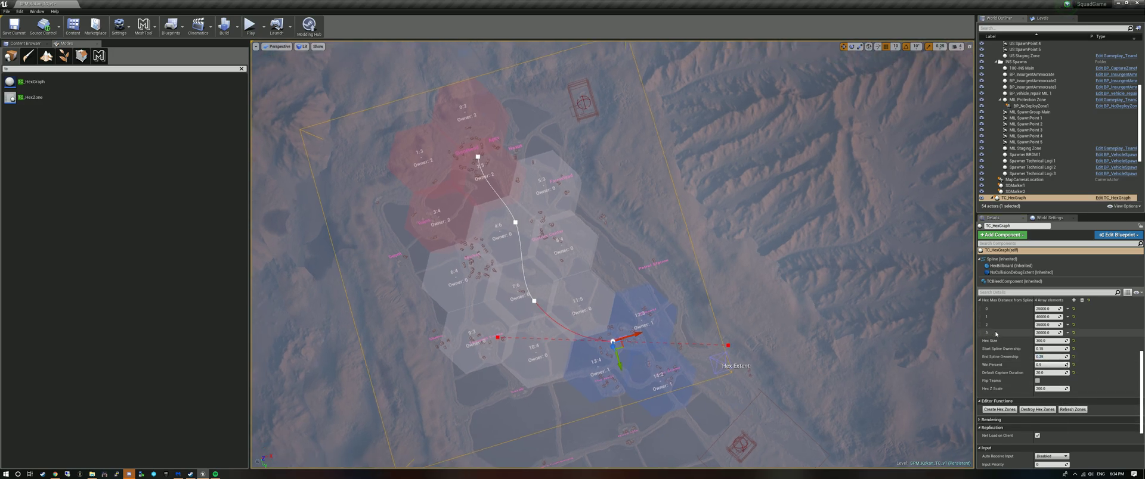
# - Set End Spline Ownership to 0.3, refresh the zones, and save the current level
pyautogui.click(1048, 357)
pyautogui.write('0.3')
pyautogui.click(1073, 410)
pyautogui.moveTo(930, 352); pyautogui.dragTo(933, 349, button='right')
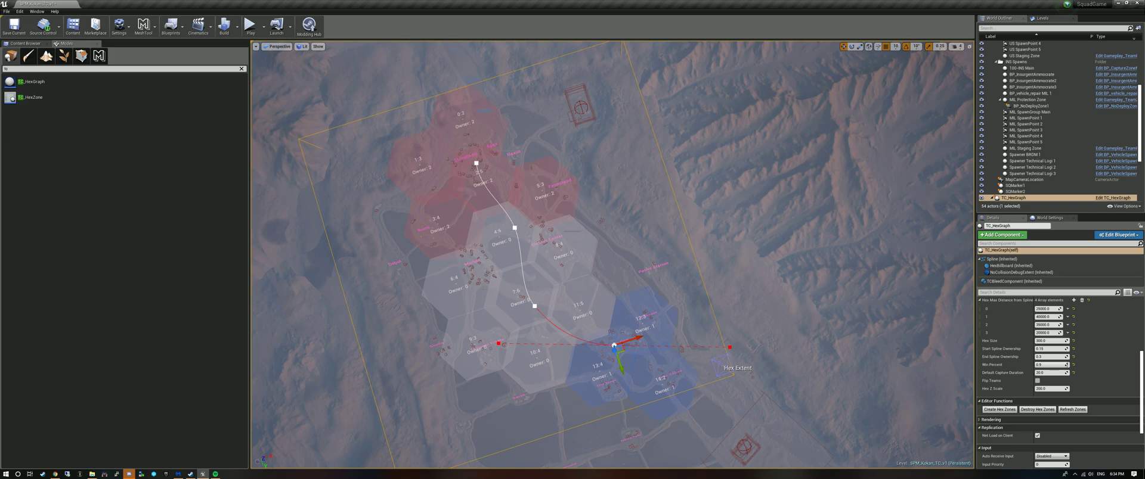
pyautogui.moveTo(612, 255); pyautogui.dragTo(570, 241, button='right')
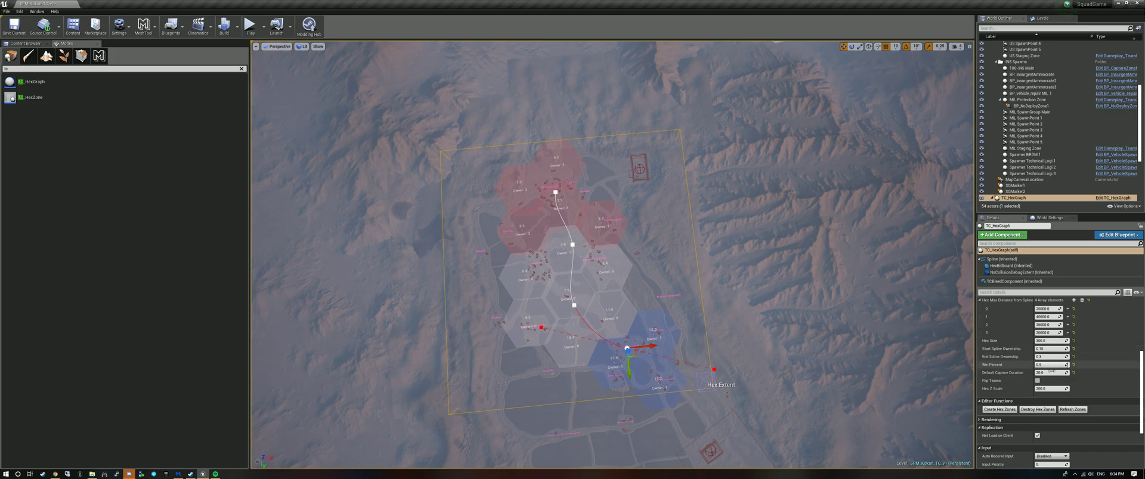
pyautogui.click(15, 26)
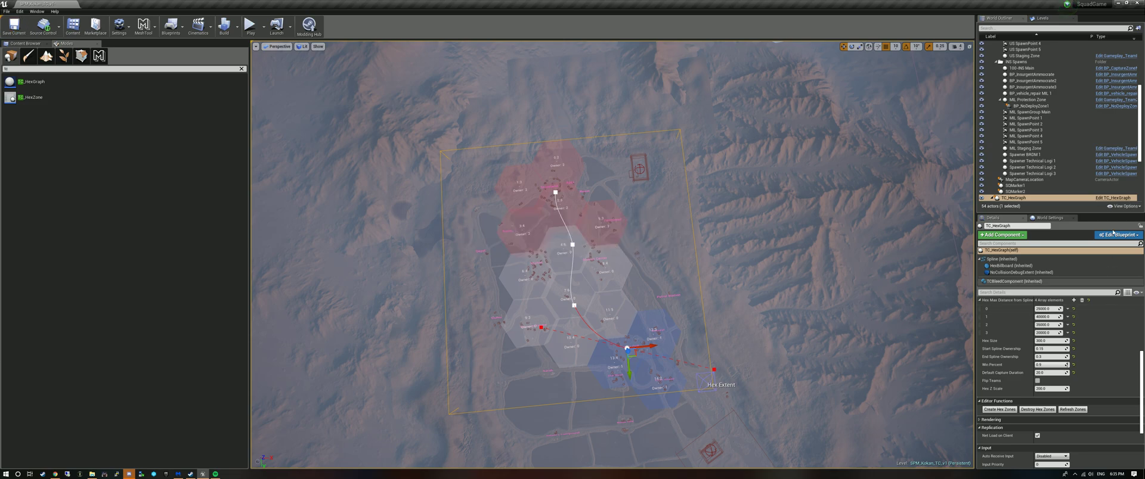
# - Review the TC_HexGraph's start zone and hex grid settings and its TCBleedComponent's bleed settings
pyautogui.moveTo(1137, 152); pyautogui.dragTo(1139, 169)
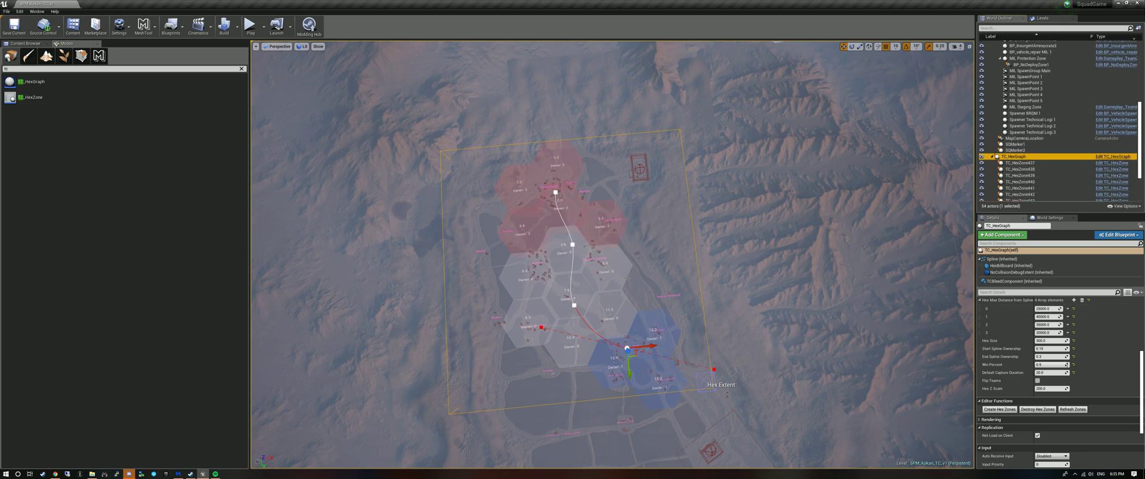
pyautogui.moveTo(800, 304); pyautogui.dragTo(820, 293, button='right')
pyautogui.moveTo(1141, 387); pyautogui.dragTo(1137, 351)
pyautogui.scroll(-3, 1073, 381)
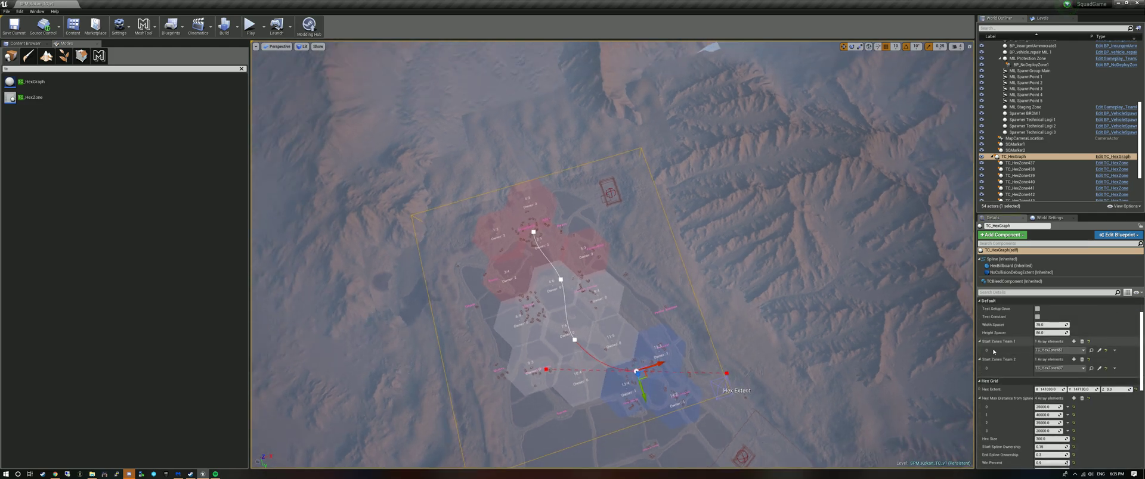
pyautogui.scroll(-2, 1052, 408)
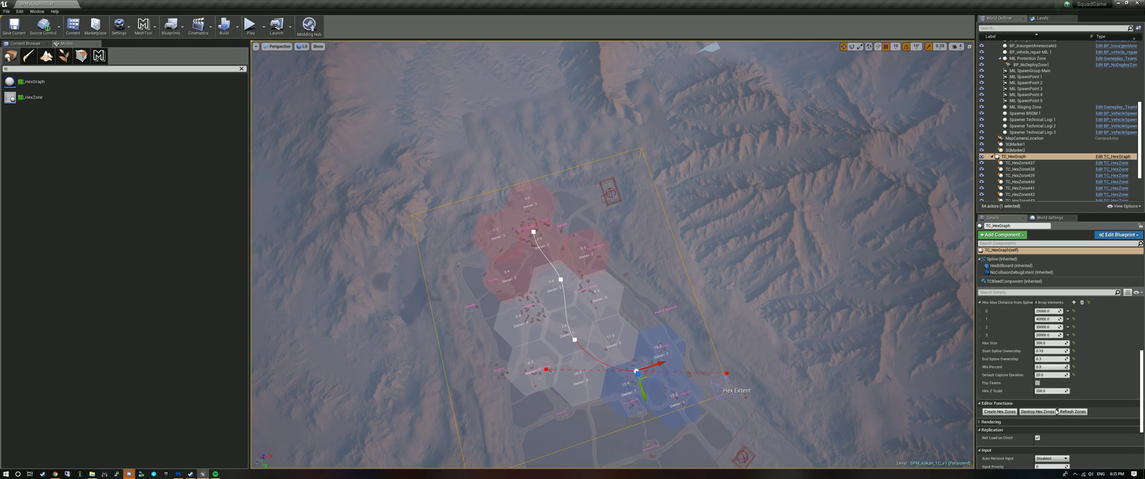
pyautogui.click(1017, 282)
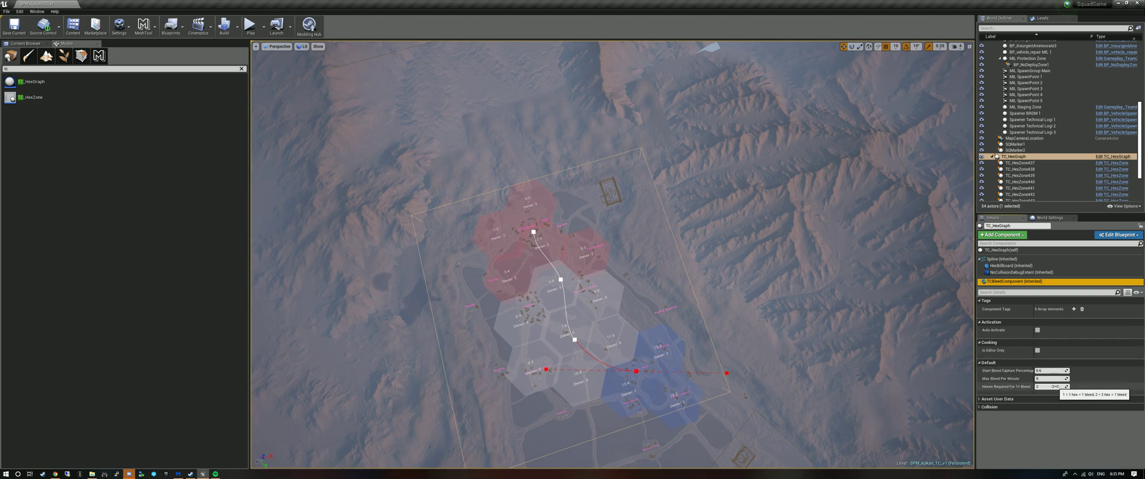
pyautogui.click(1002, 251)
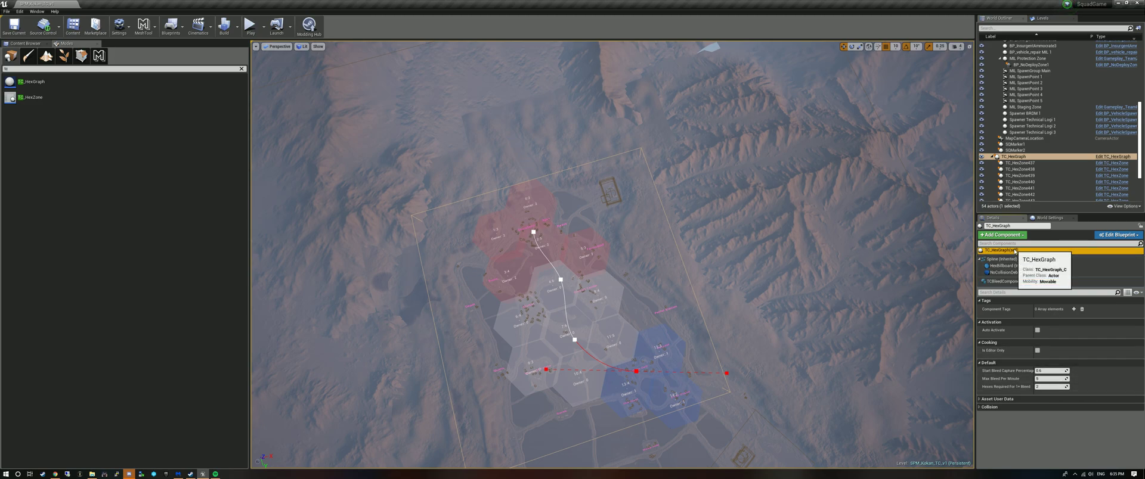
pyautogui.scroll(-3, 1141, 401)
pyautogui.scroll(-2, 1141, 401)
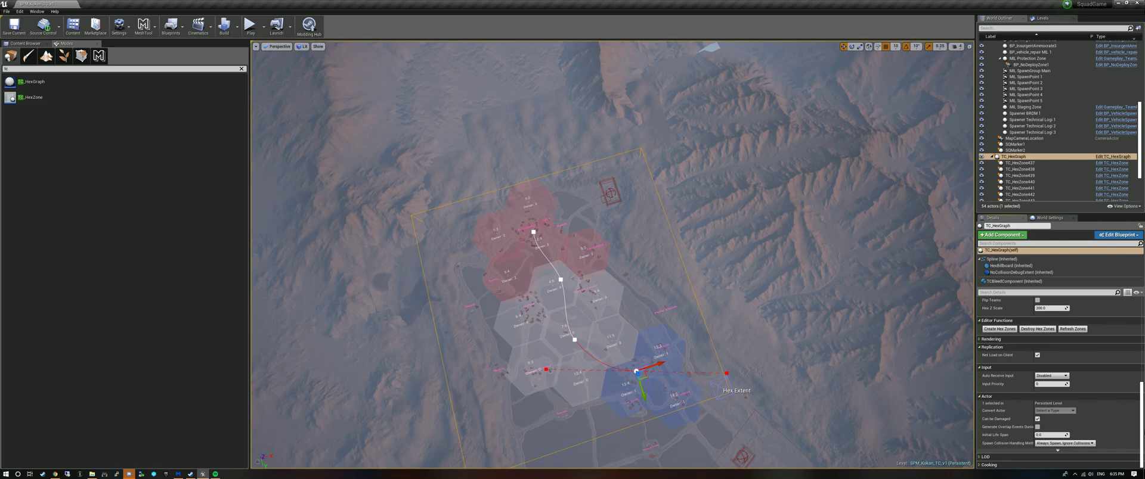
pyautogui.scroll(4, 1061, 381)
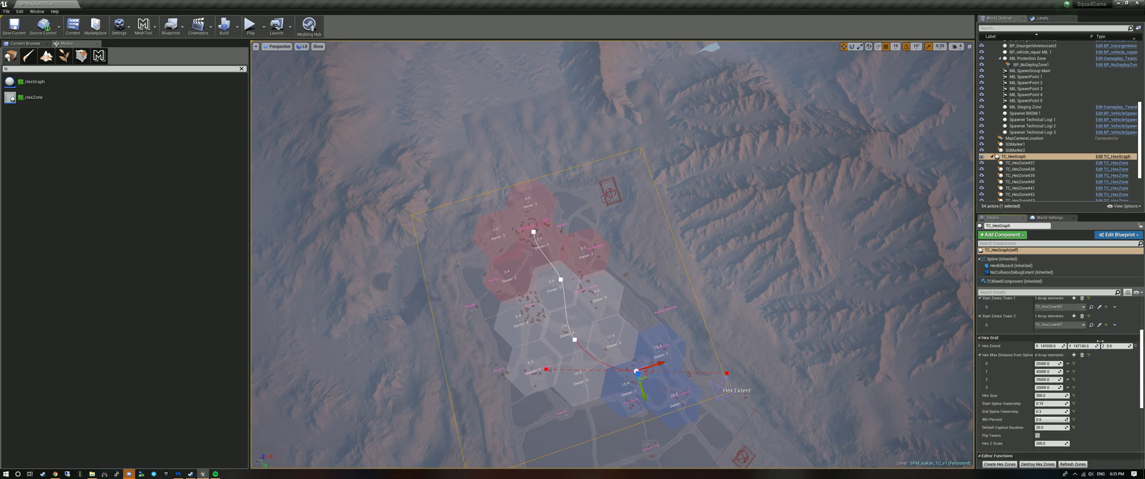
# - Try Team One and Team Two ownership on the single zone TC_HexZone441, returning it to neutral
pyautogui.click(1019, 187)
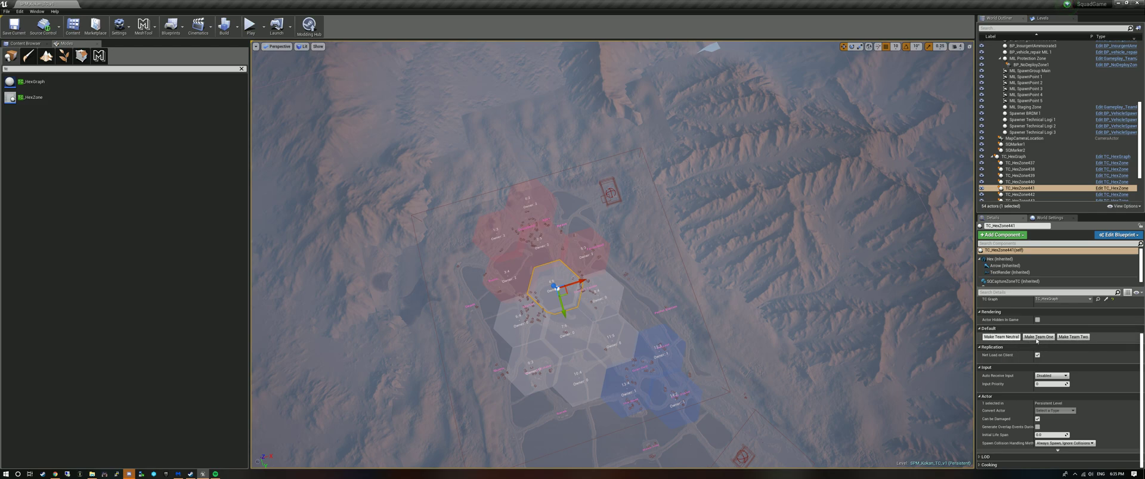
pyautogui.click(1036, 337)
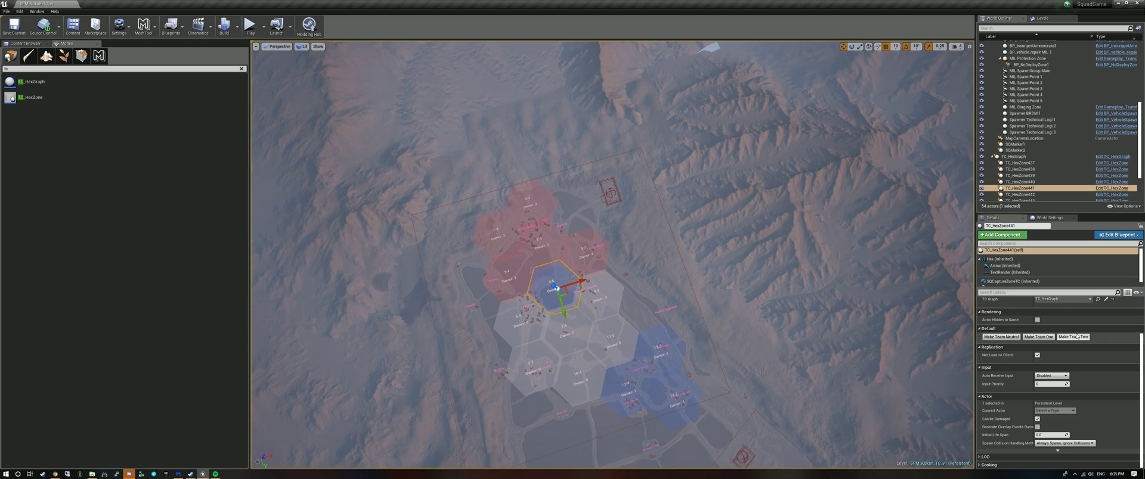
pyautogui.click(1038, 338)
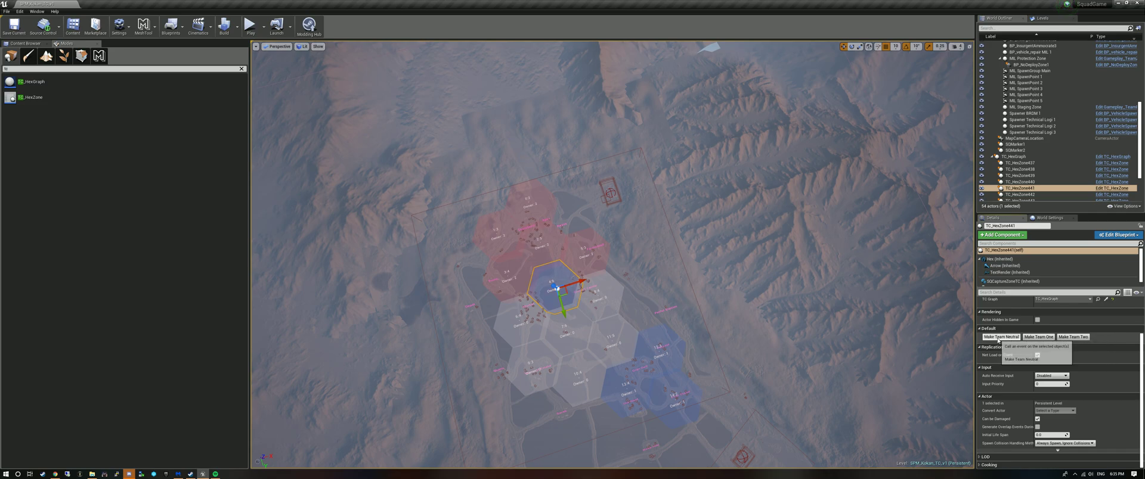
pyautogui.click(1041, 340)
pyautogui.click(1016, 338)
pyautogui.click(1059, 338)
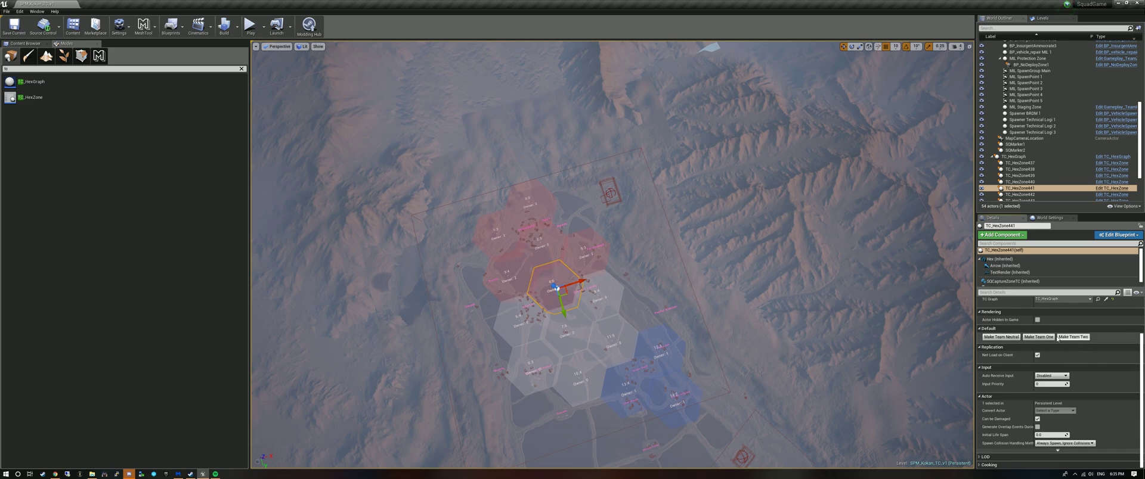
pyautogui.click(1017, 338)
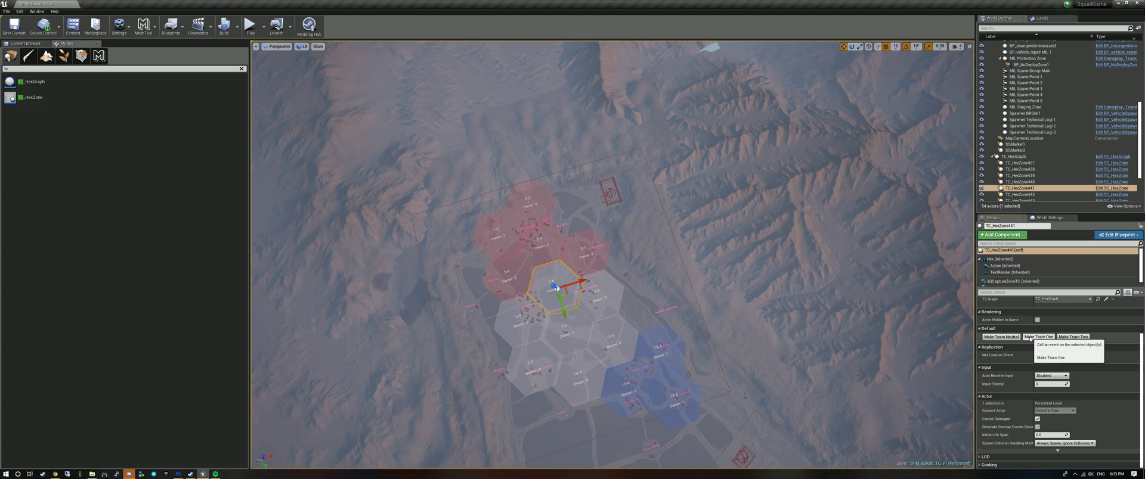
pyautogui.click(1036, 338)
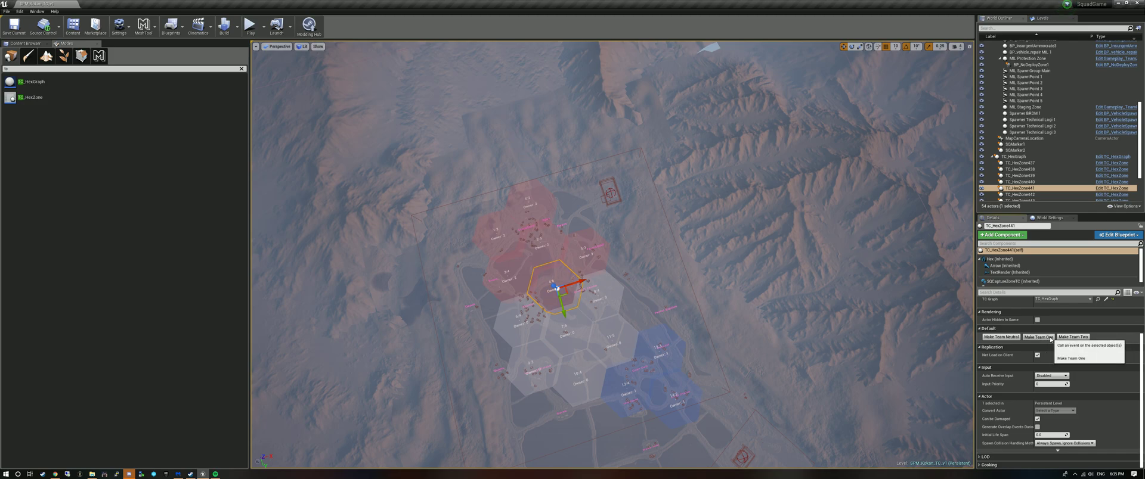
pyautogui.click(1012, 337)
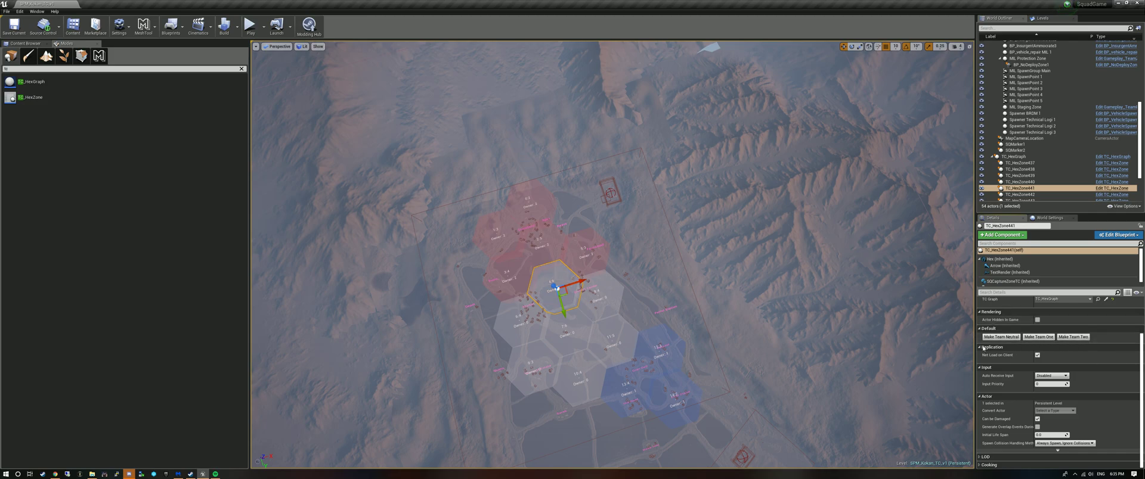
# - Review the capture settings of the hex zone's SQCaptureZoneTC component
pyautogui.moveTo(1141, 351); pyautogui.dragTo(1136, 315)
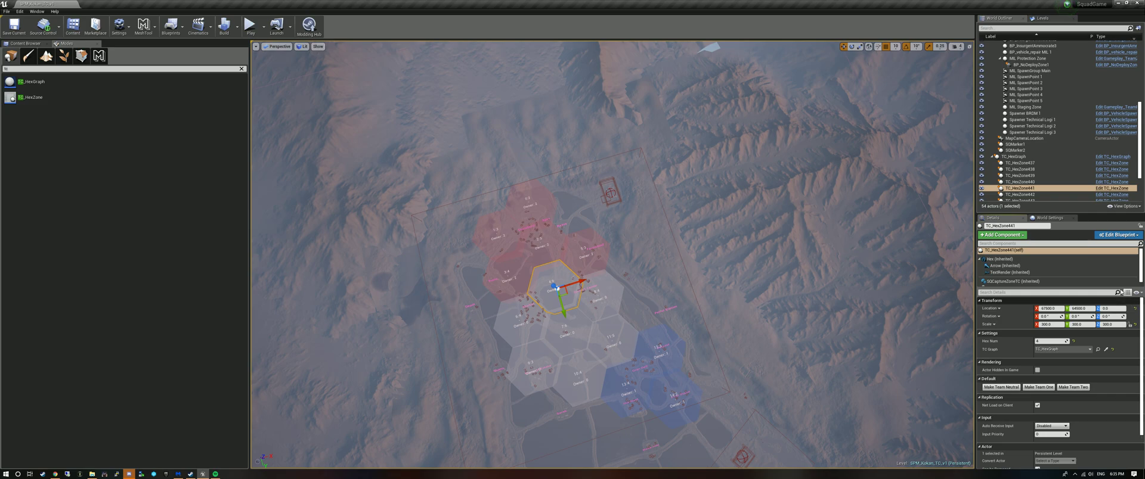
pyautogui.scroll(-1, 1140, 270)
pyautogui.click(1013, 275)
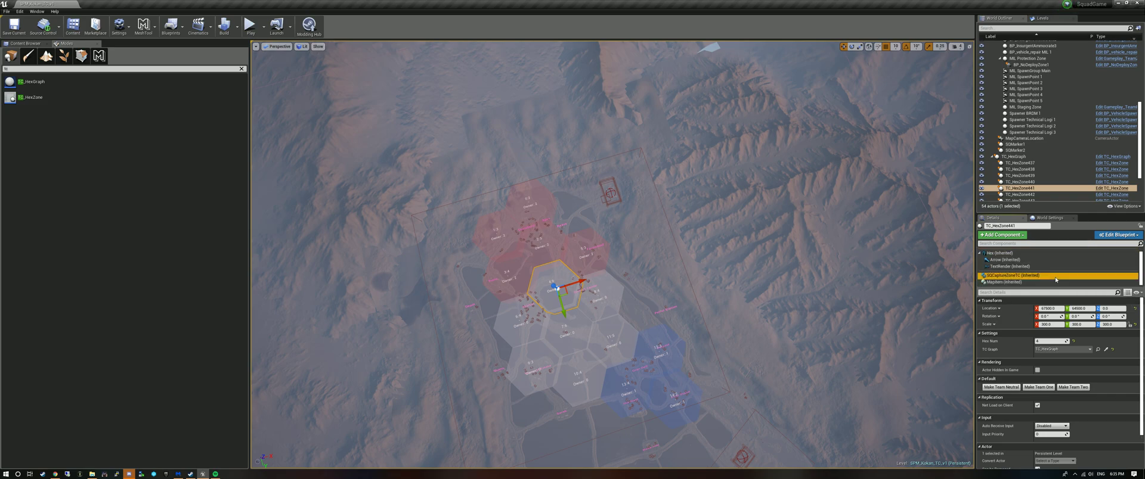
pyautogui.scroll(-1, 1061, 343)
pyautogui.scroll(1, 1062, 343)
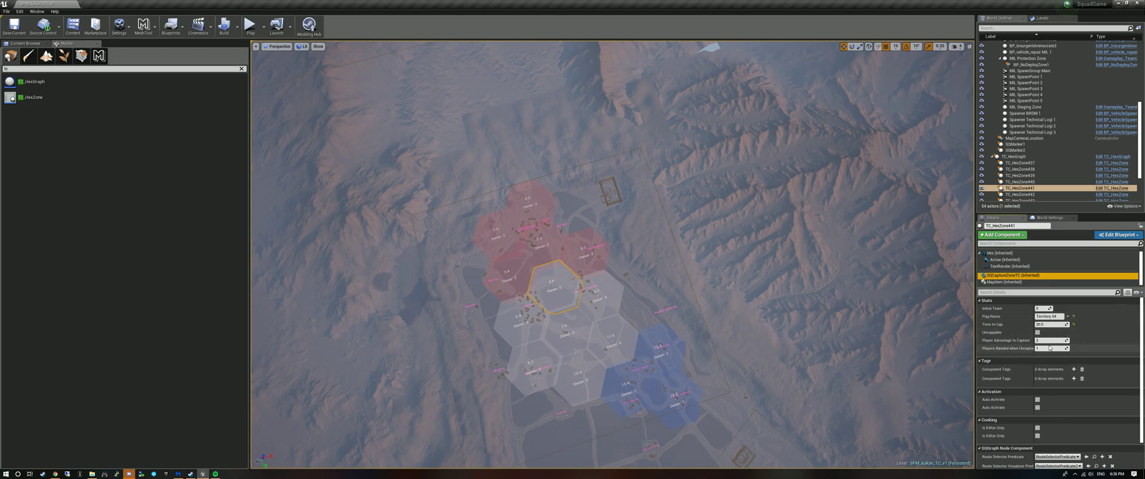
pyautogui.scroll(-2, 1129, 408)
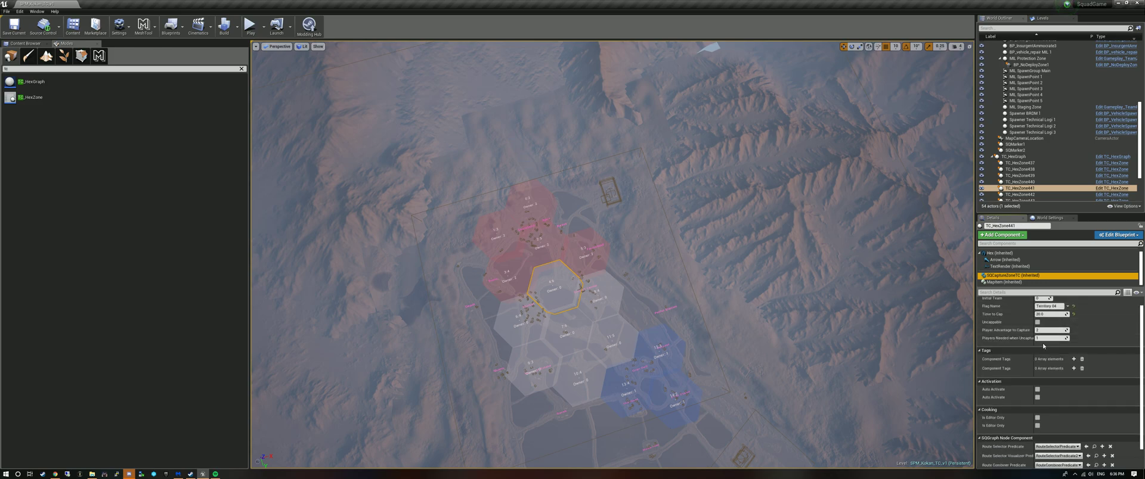
pyautogui.scroll(2, 1109, 381)
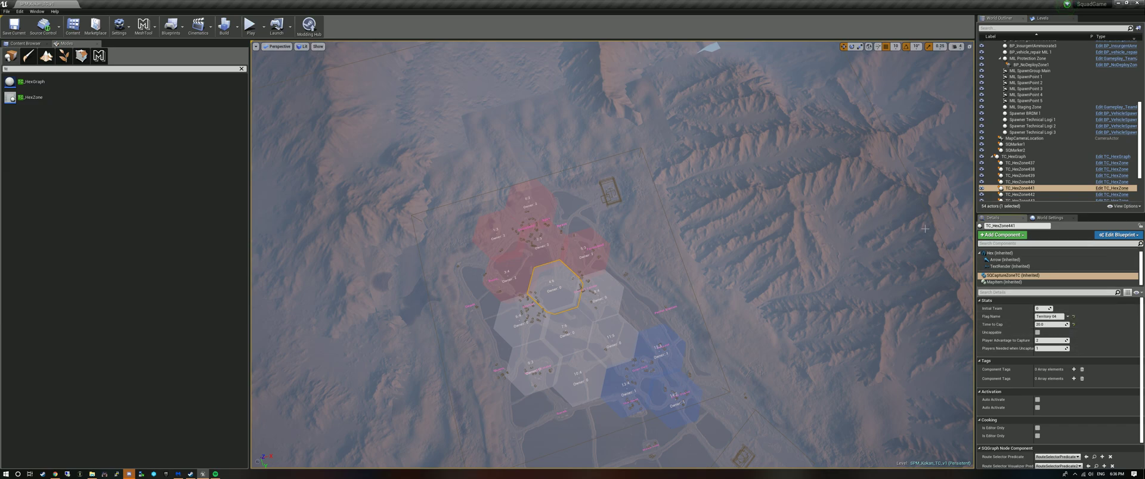
# - Check the MIL Protection Zone's settings and set the MIL Staging Zone's Team ID to 2
pyautogui.moveTo(1139, 161); pyautogui.dragTo(1130, 90)
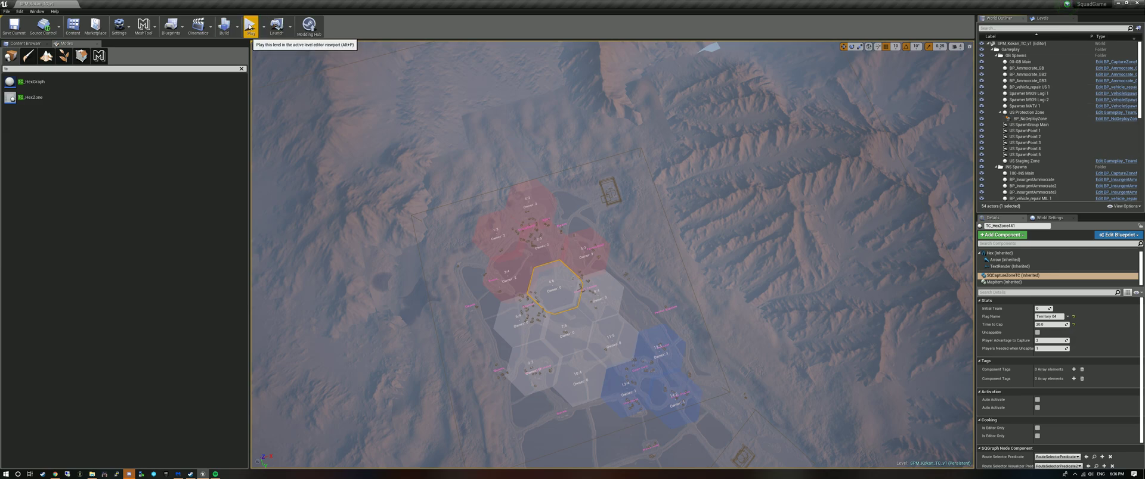
pyautogui.click(248, 27)
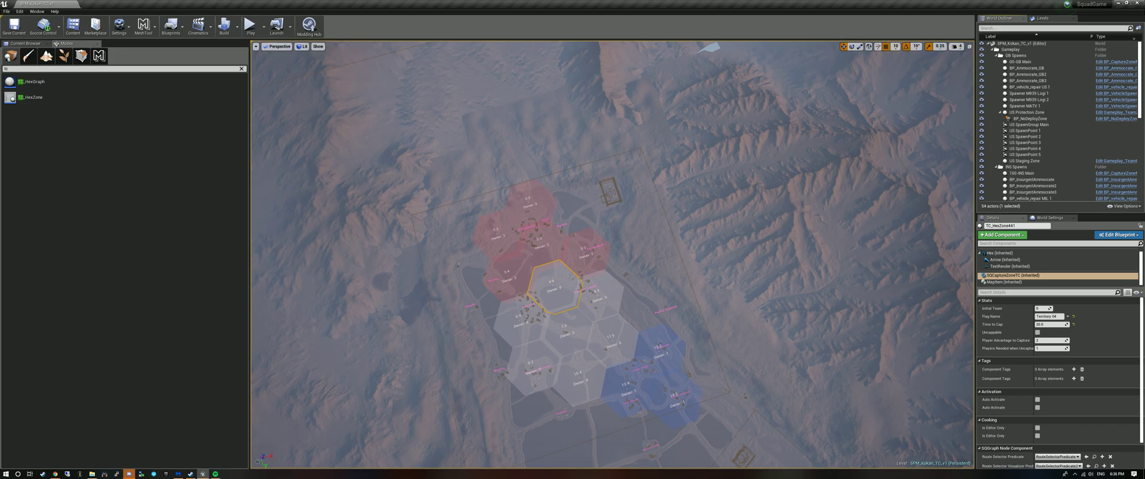
pyautogui.scroll(-5, 1050, 120)
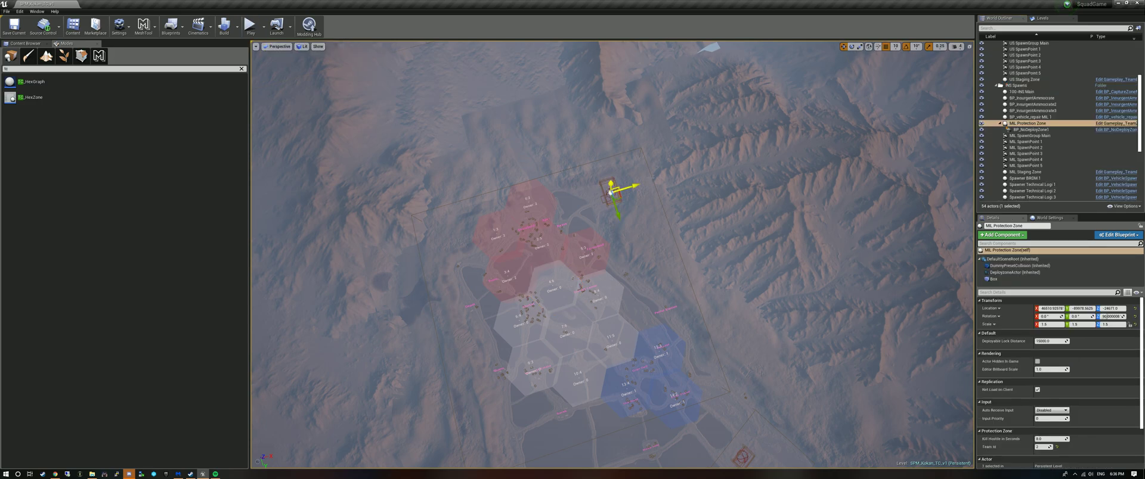
pyautogui.click(1038, 123)
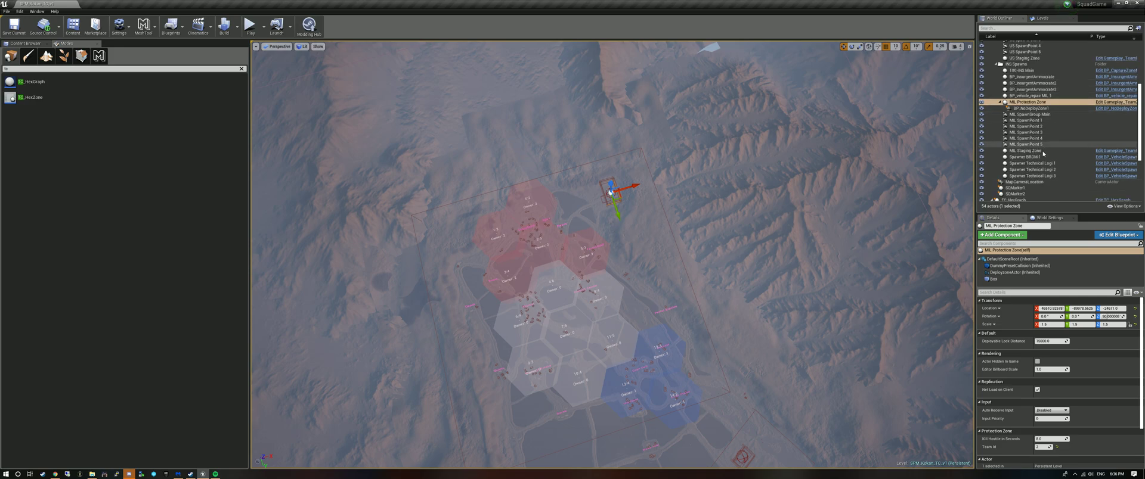
pyautogui.click(1038, 151)
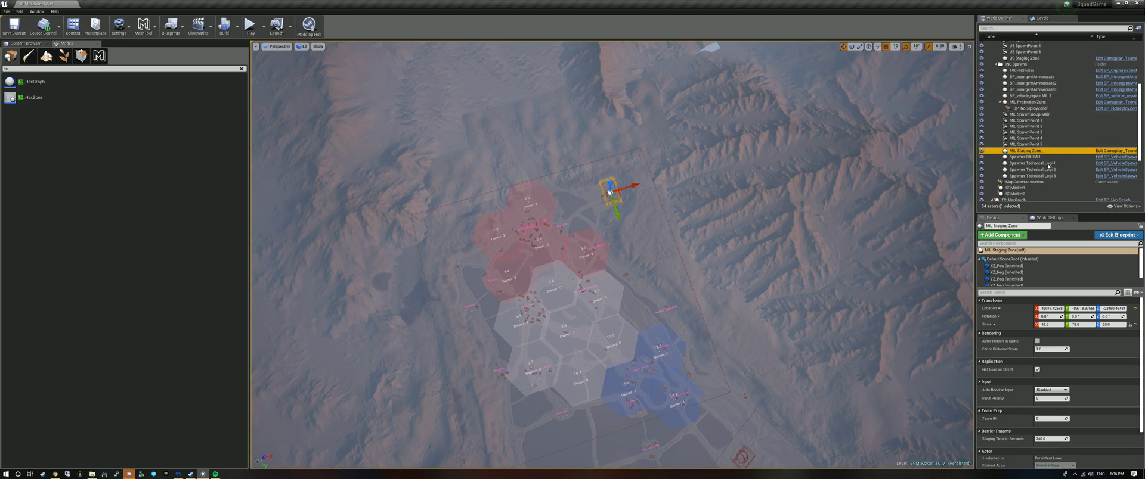
pyautogui.scroll(-1, 1052, 400)
pyautogui.click(1048, 408)
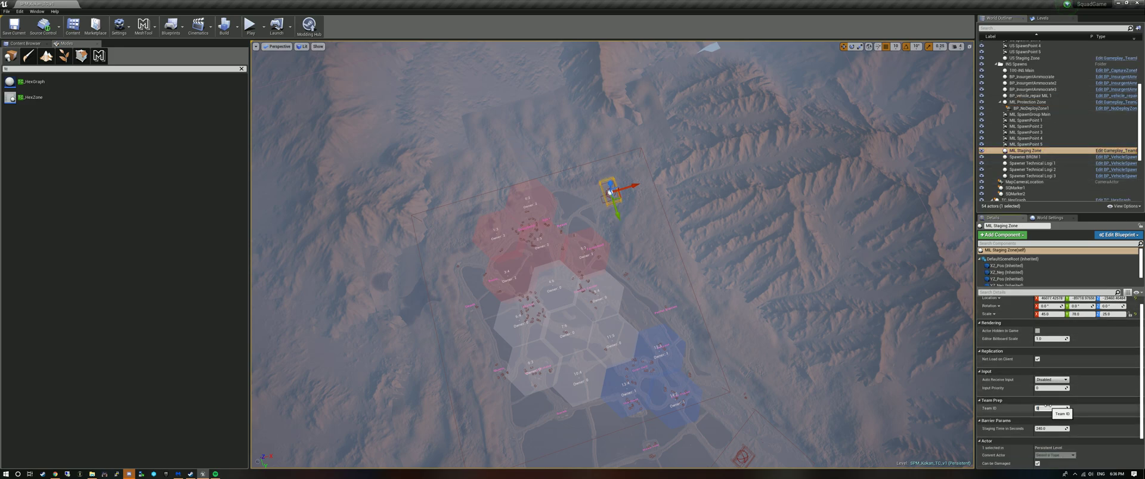
pyautogui.write('2')
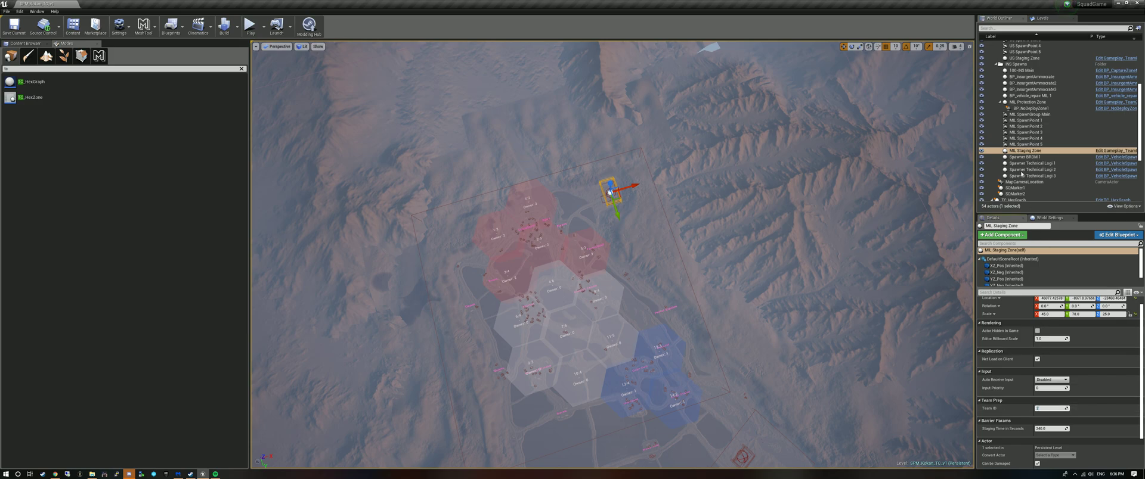
# - Set the US Staging Zone's Team ID to 1 and save the level
pyautogui.scroll(5, 1039, 53)
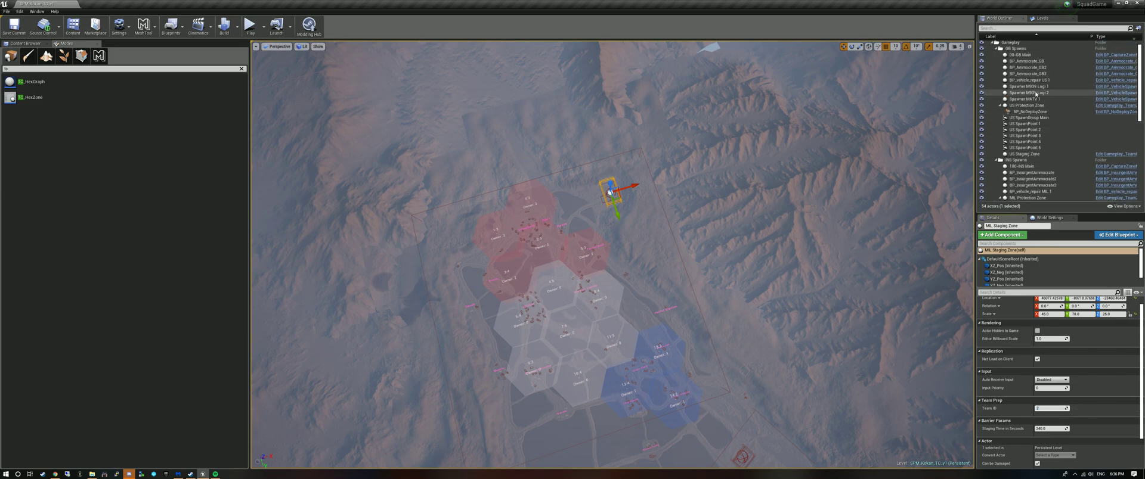
pyautogui.scroll(1, 1040, 89)
pyautogui.scroll(-5, 1042, 130)
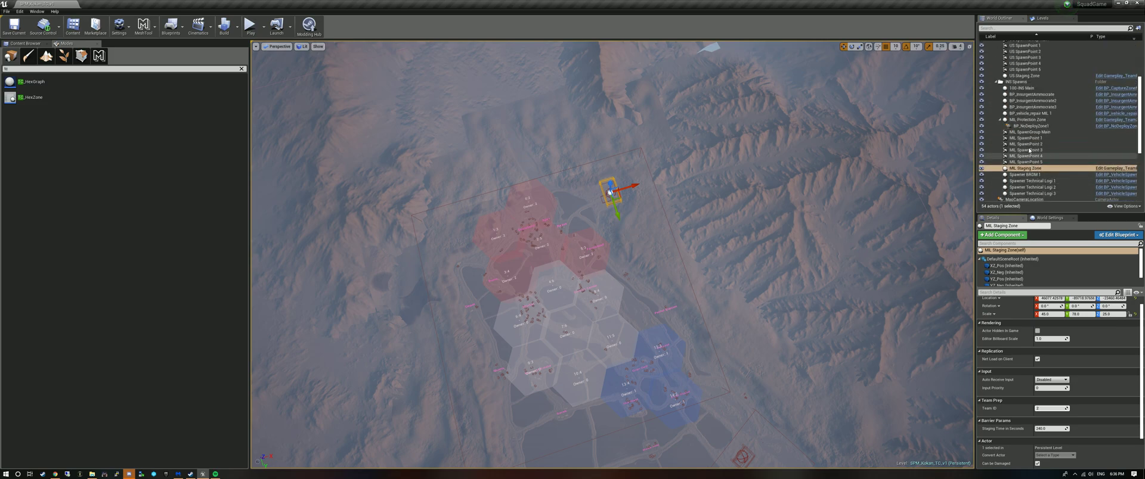
pyautogui.moveTo(1140, 131); pyautogui.dragTo(1141, 98)
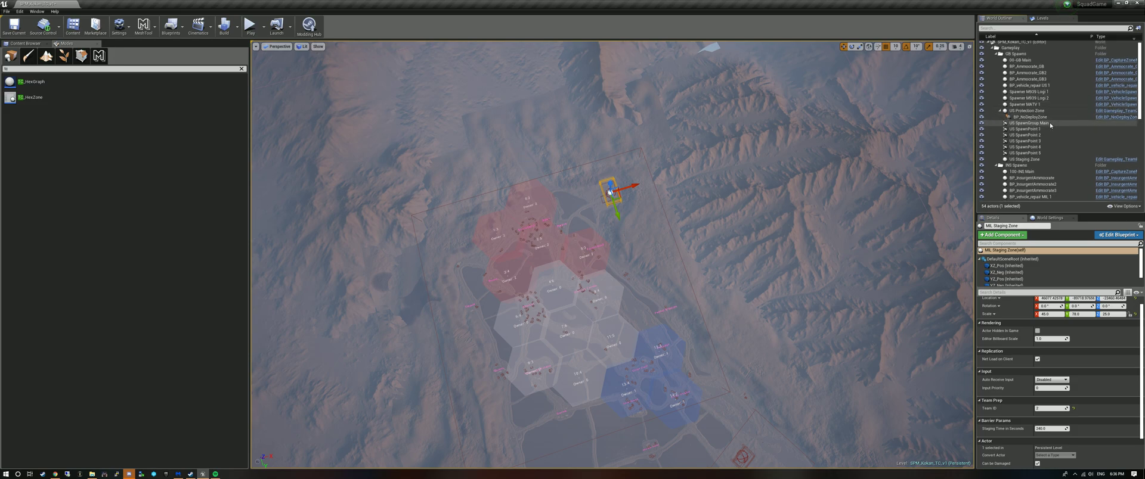
pyautogui.click(1046, 159)
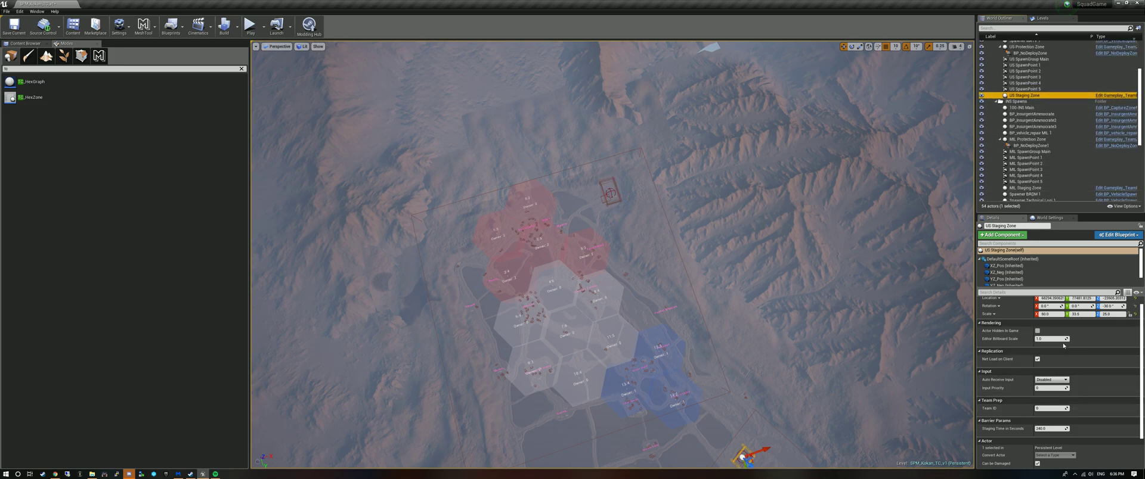
pyautogui.scroll(-3, 1038, 381)
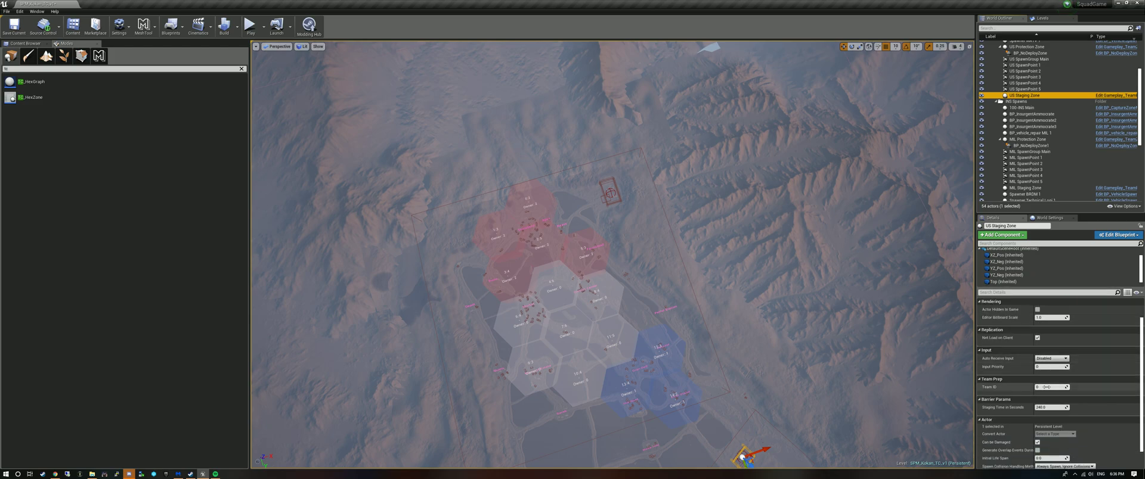
pyautogui.scroll(1, 1008, 257)
pyautogui.click(1005, 251)
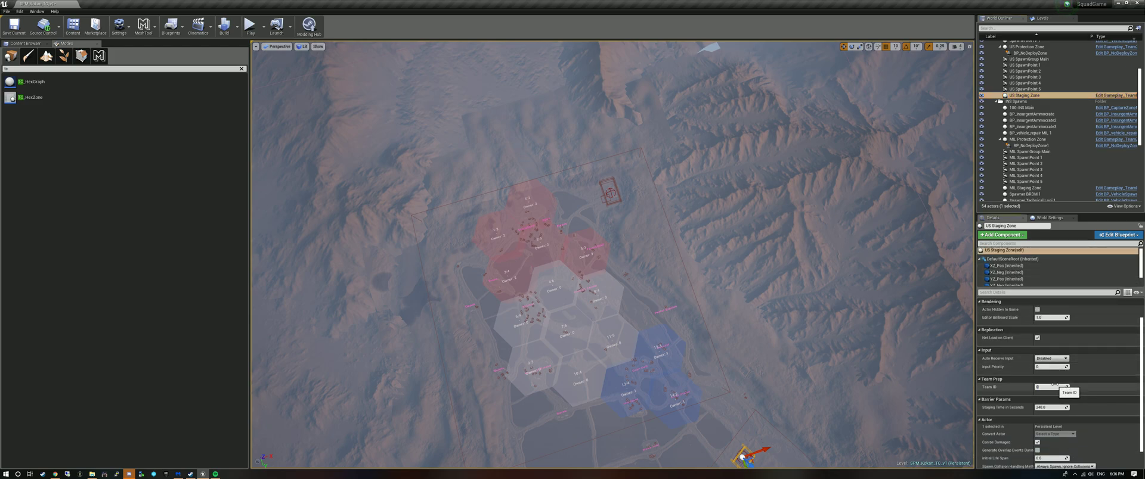
pyautogui.hotkey('ctrl', 's')
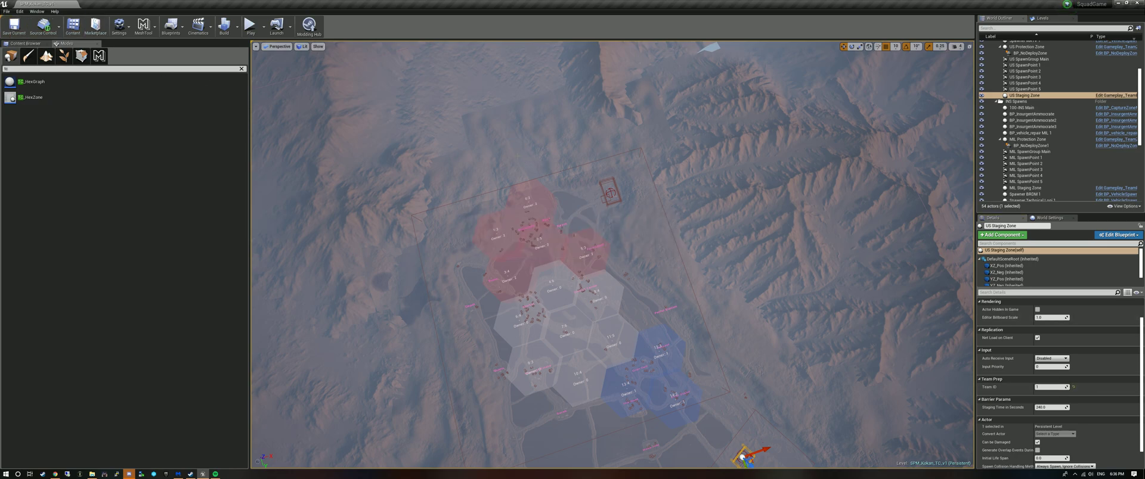
# - Start playing the level in the editor, proceeding despite the unresolved blueprint compiler errors
pyautogui.click(250, 26)
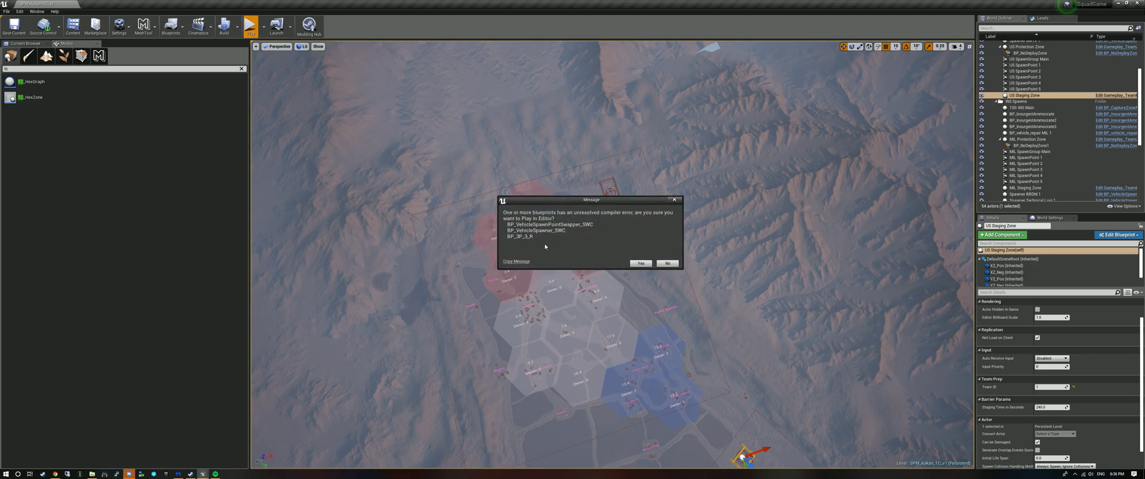
pyautogui.click(641, 264)
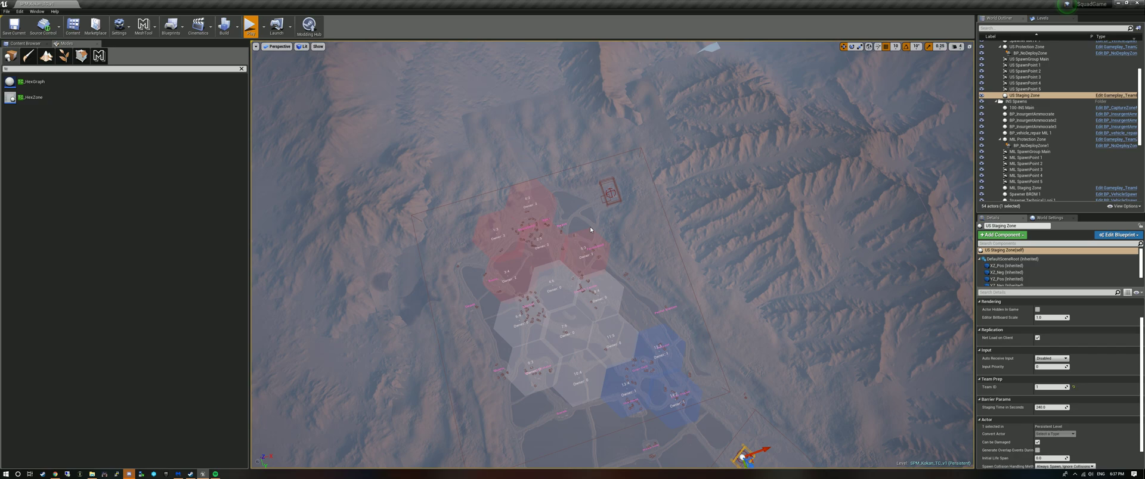
pyautogui.hotkey('alt', 'p')
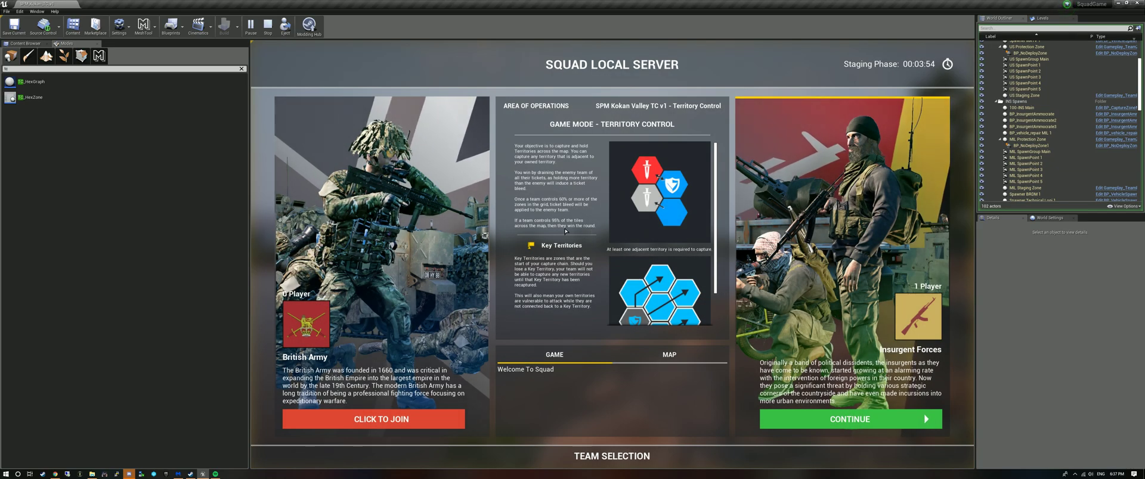
# - Join the British Army, create a squad, and deploy at the Main Base spawn
pyautogui.click(414, 420)
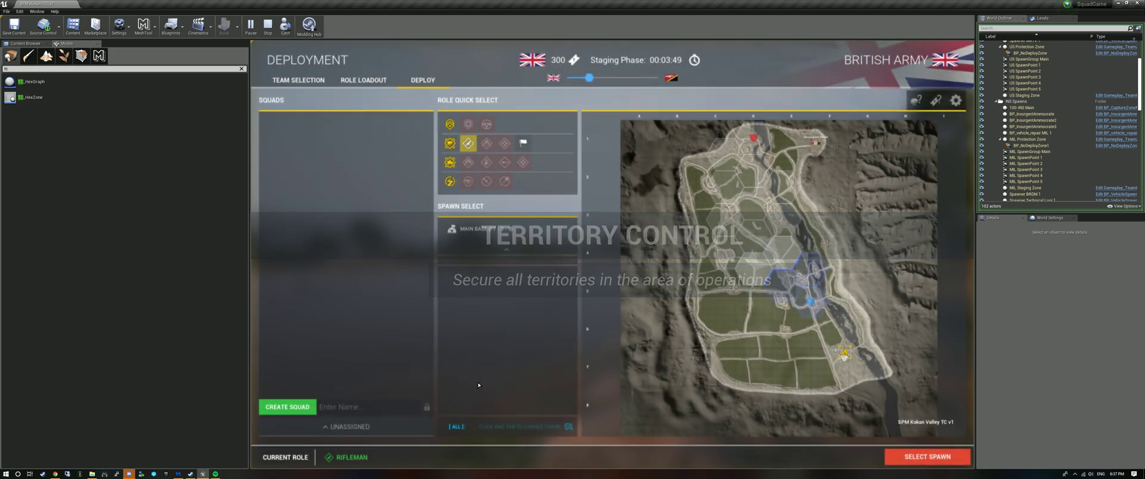
pyautogui.click(287, 407)
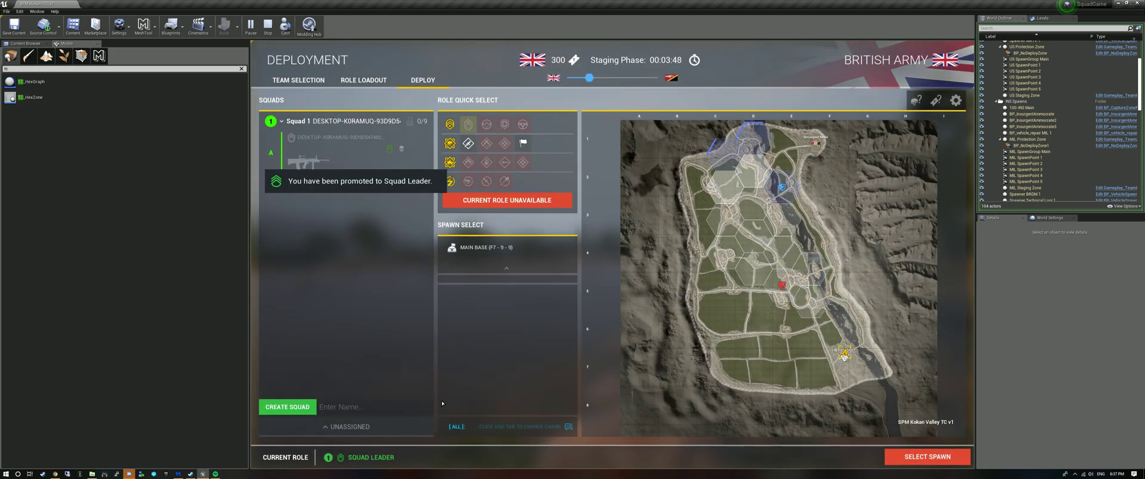
pyautogui.click(844, 355)
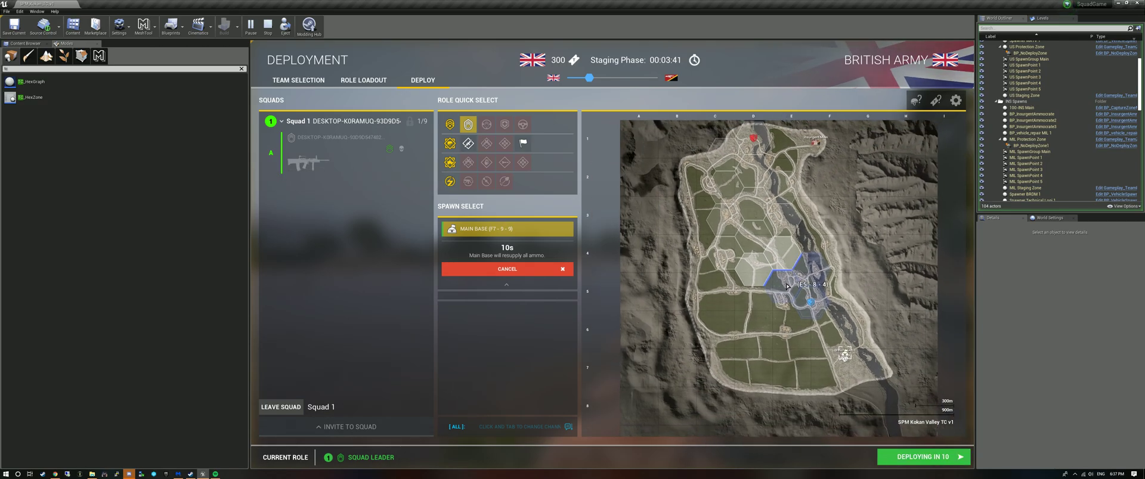
pyautogui.scroll(2, 790, 285)
pyautogui.scroll(-2, 730, 275)
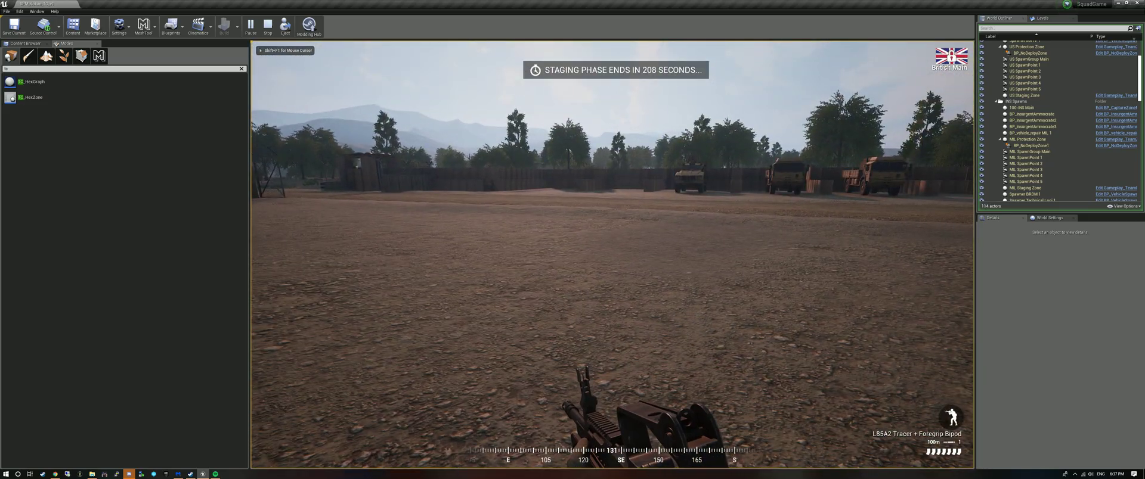
# - Fly the free camera over the British main base vehicles and open the in-game map to inspect the territory zones
pyautogui.hotkey('shift', 'p')
pyautogui.press('w')
pyautogui.press('space')
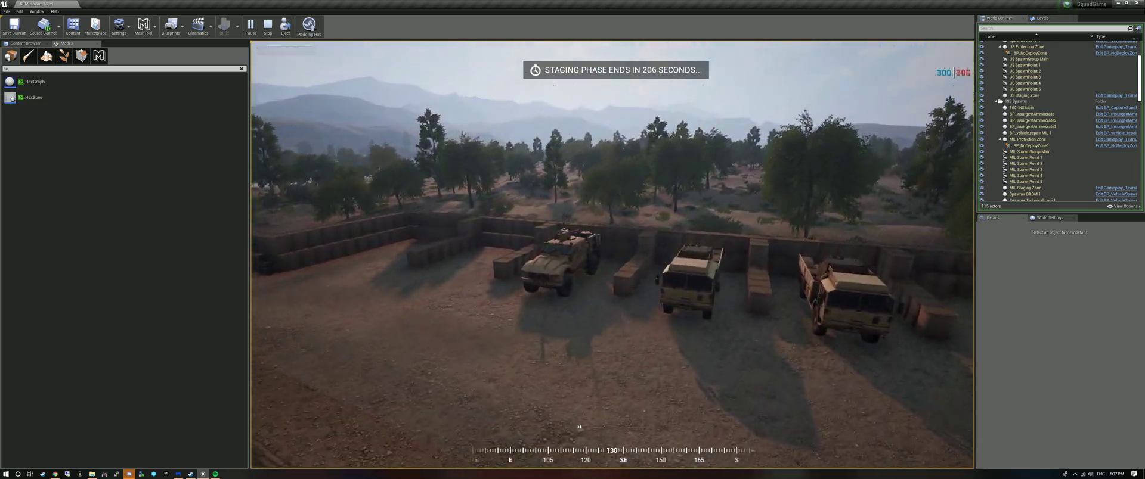
pyautogui.press('m')
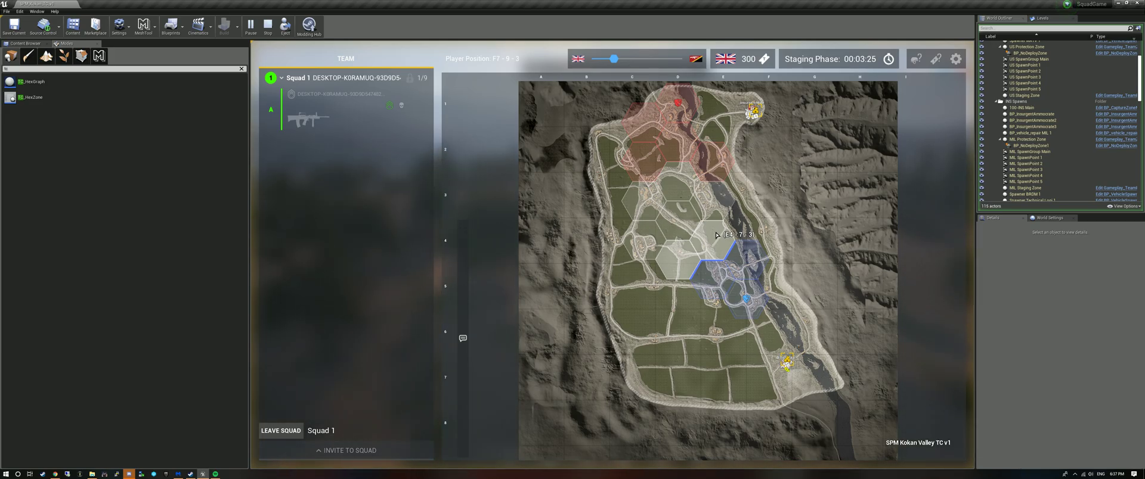